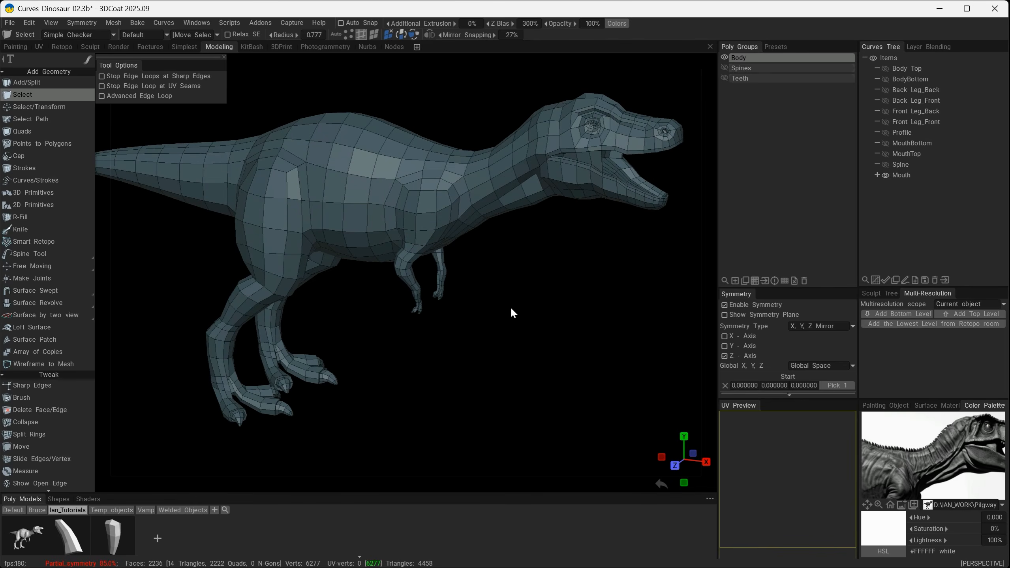
Select the row of edges running along the upper side of the neck, from its base to behind the head.
left_click_drag(518, 309, 587, 242)
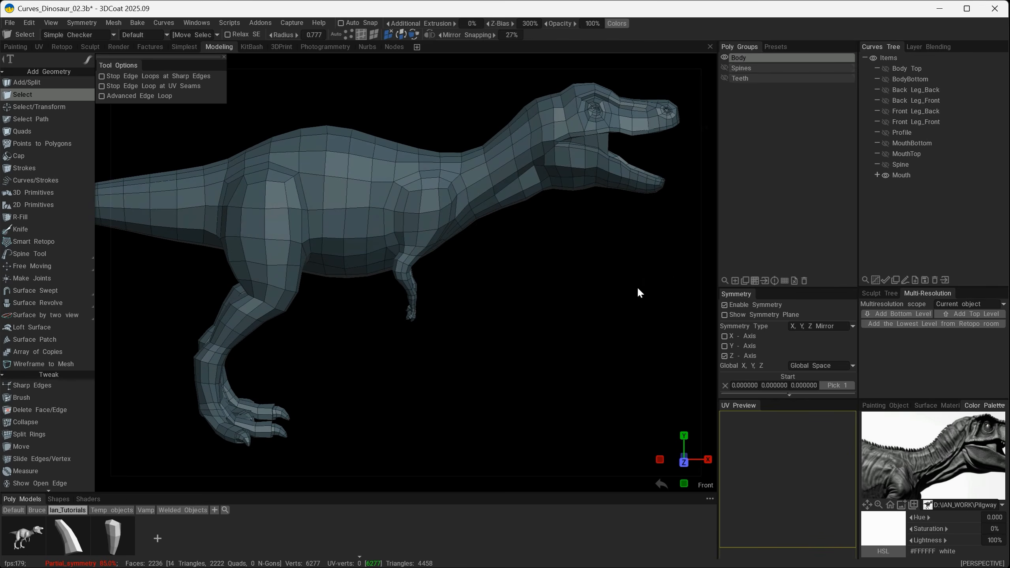
right_click_drag(547, 244, 555, 250, "alt")
middle_click_drag(555, 250, 545, 324, "alt")
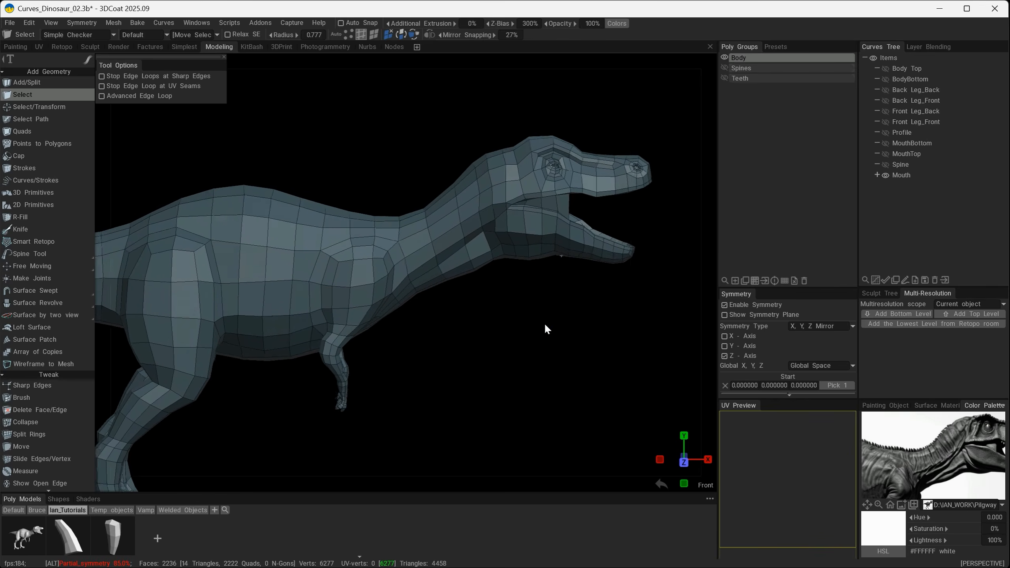
left_click_drag(545, 324, 500, 286, "alt")
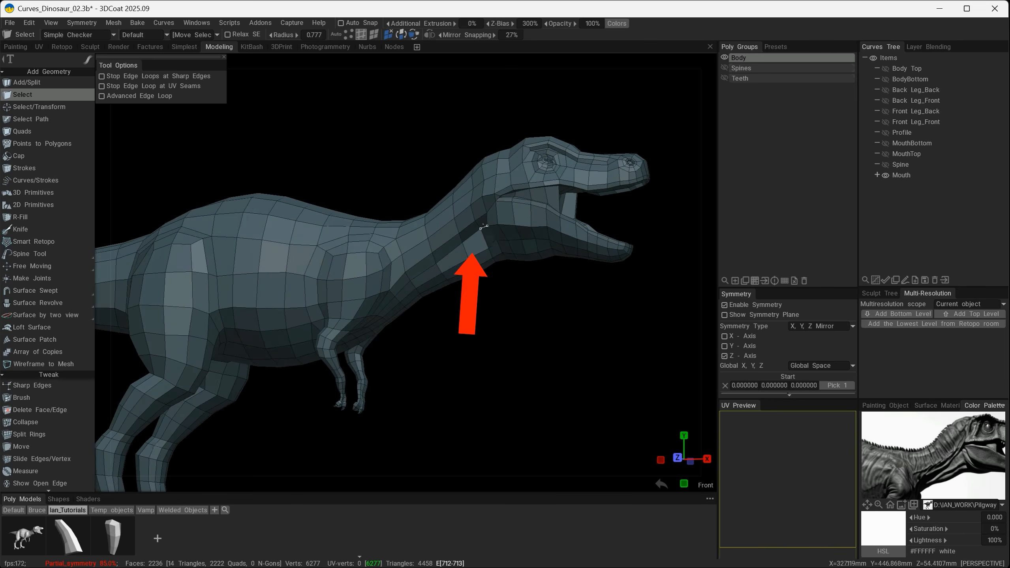
left_click_drag(484, 227, 603, 353, "alt")
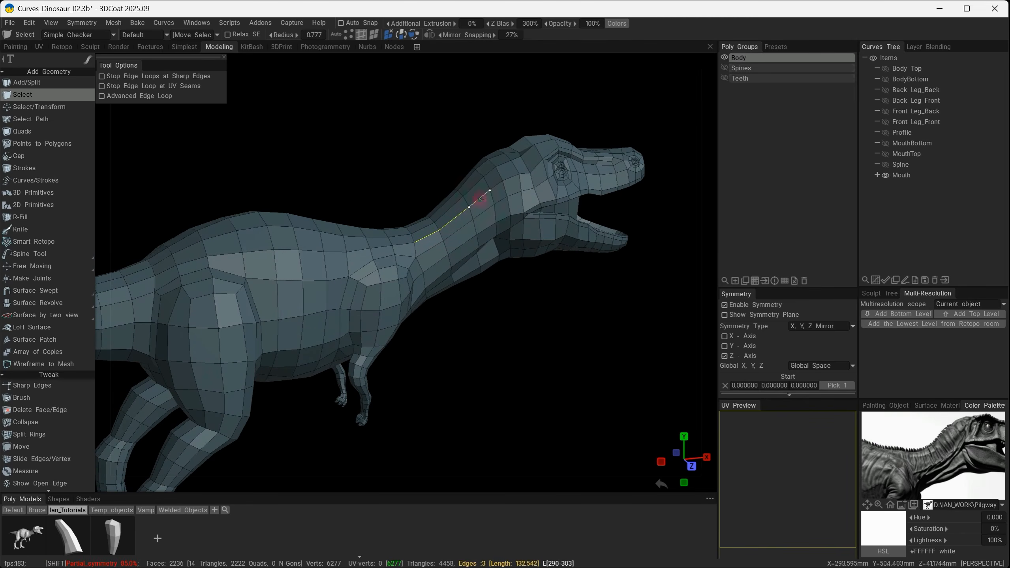
left_click(511, 178, "shift")
left_click(525, 173, "shift")
left_click_drag(563, 321, 525, 307, "alt")
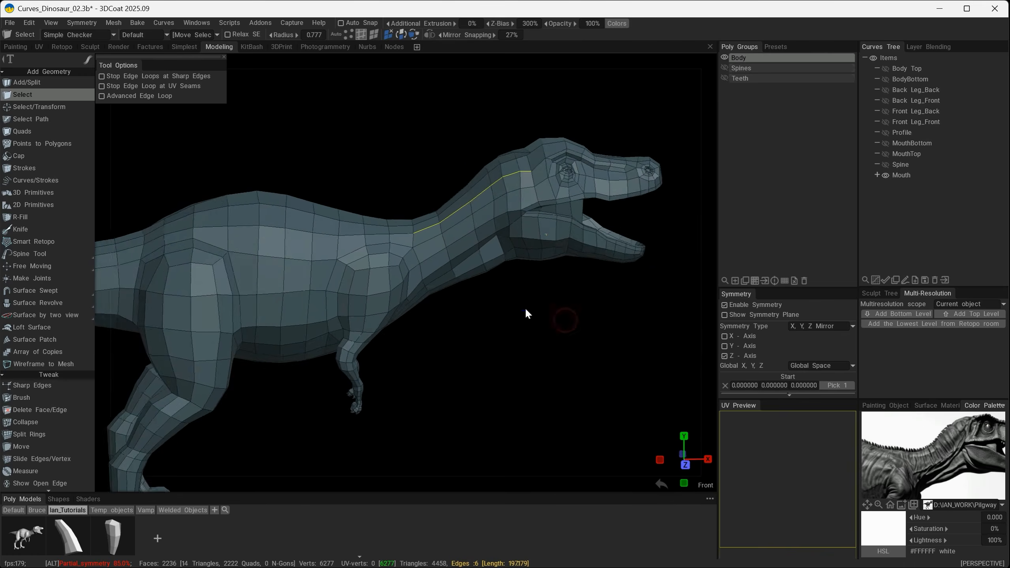
right_click_drag(524, 307, 559, 305, "alt")
middle_click_drag(559, 305, 553, 310, "alt")
left_click_drag(558, 328, 576, 338, "alt")
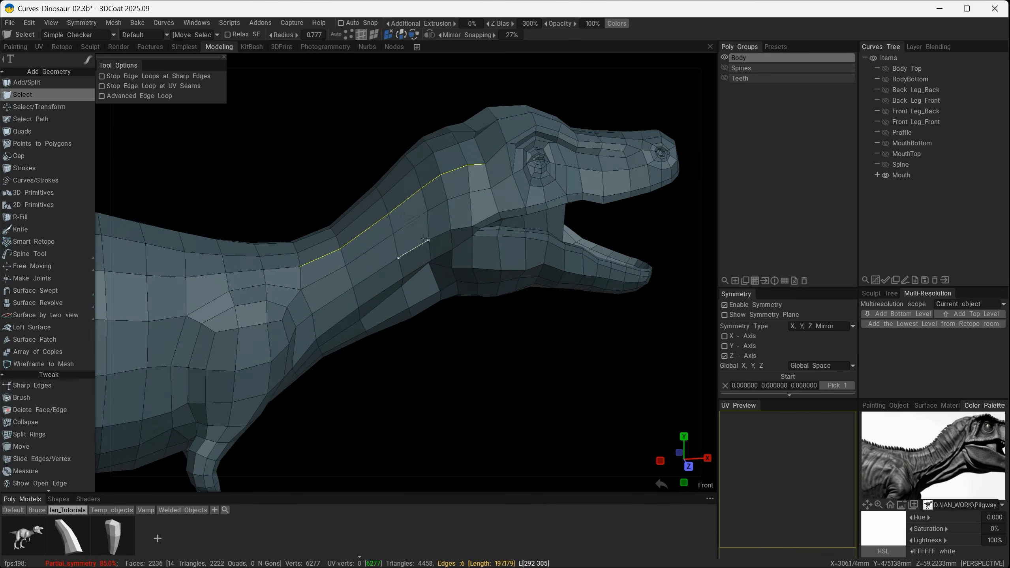
Bevel the selected neck edges with a bevel size of 6.72 and apply it.
key("space")
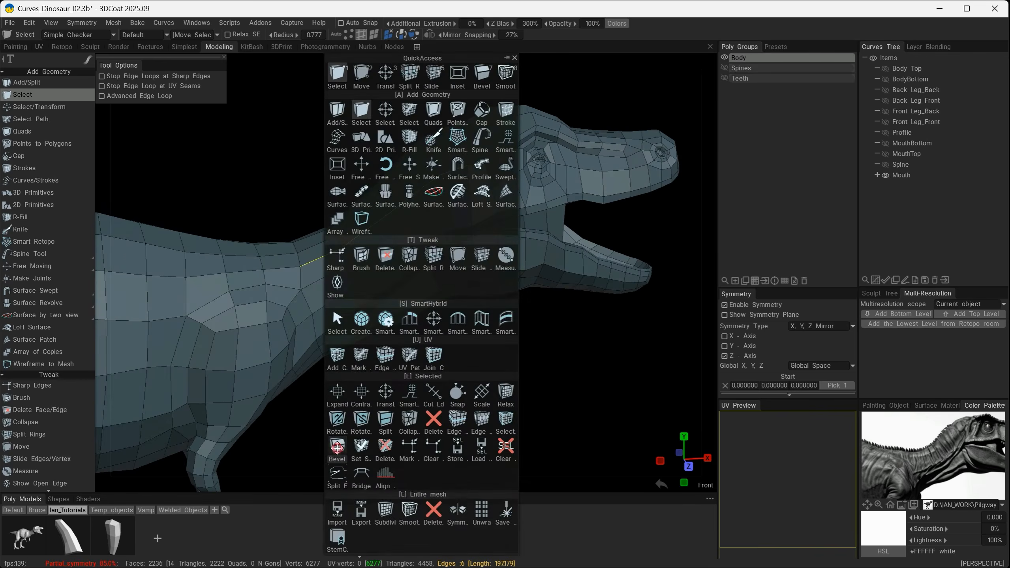
left_click(337, 447)
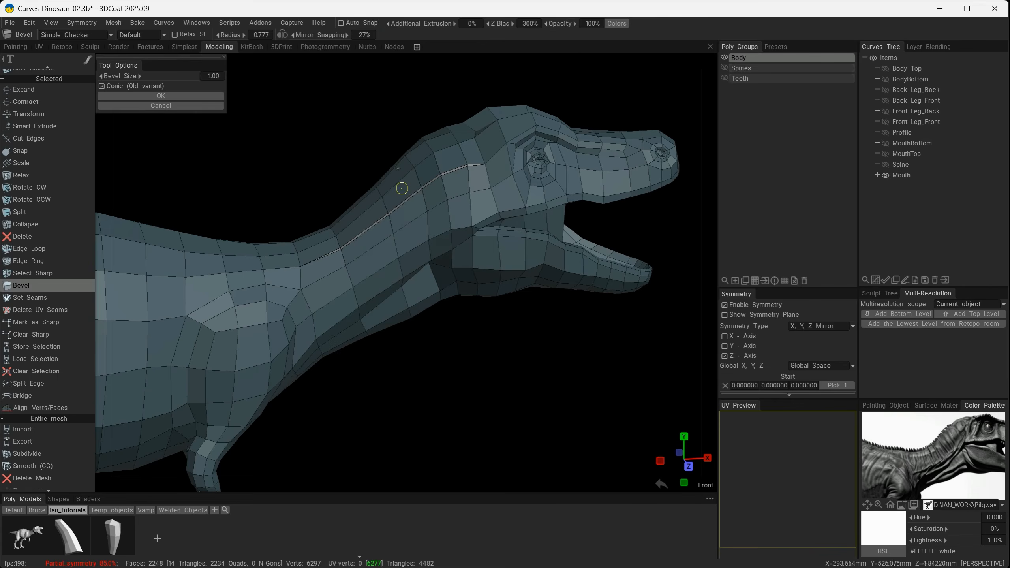
left_click_drag(402, 189, 407, 190)
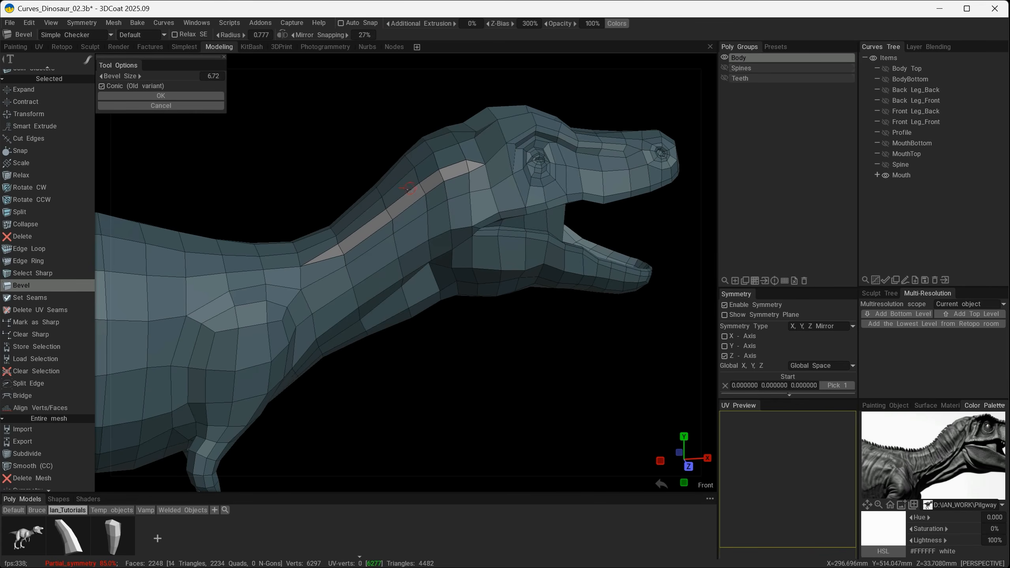
left_click(181, 97)
Insert one edge ring lengthwise in the beveled strip along the neck using Split Rings.
right_click_drag(458, 298, 495, 353, "alt")
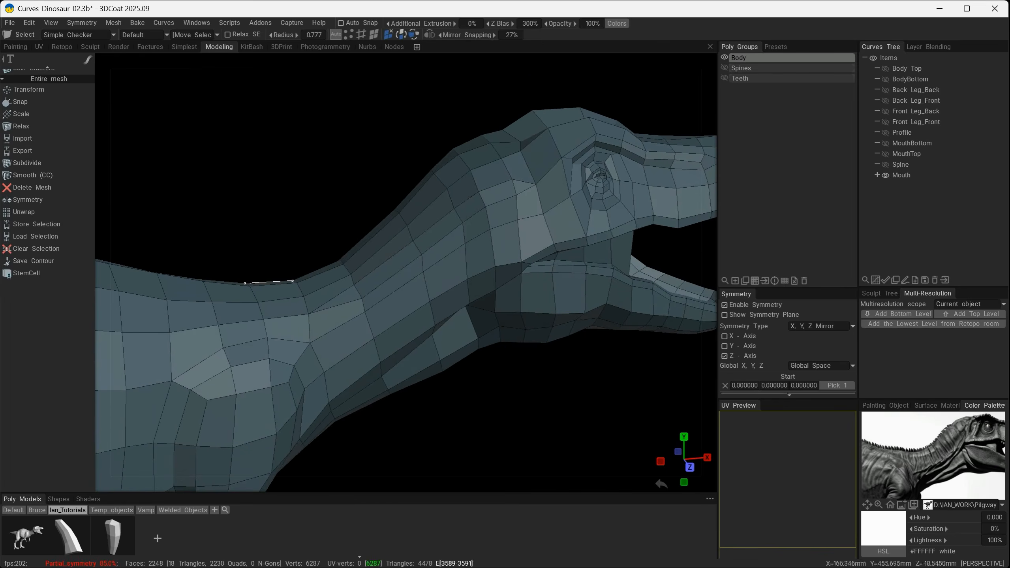
scroll(79, 239, "up", 5)
scroll(46, 346, "down", 2)
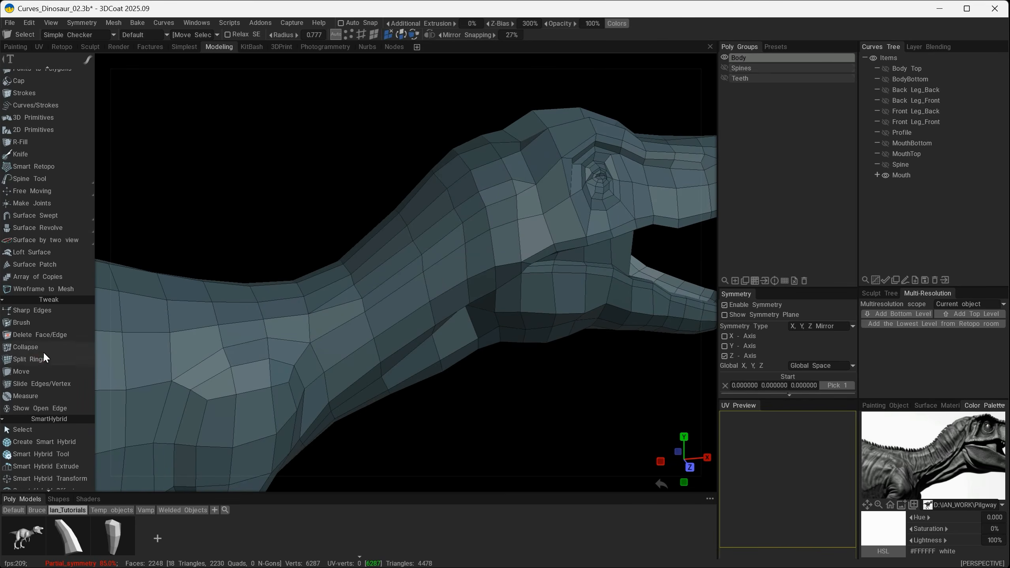
left_click(41, 327)
left_click(359, 290)
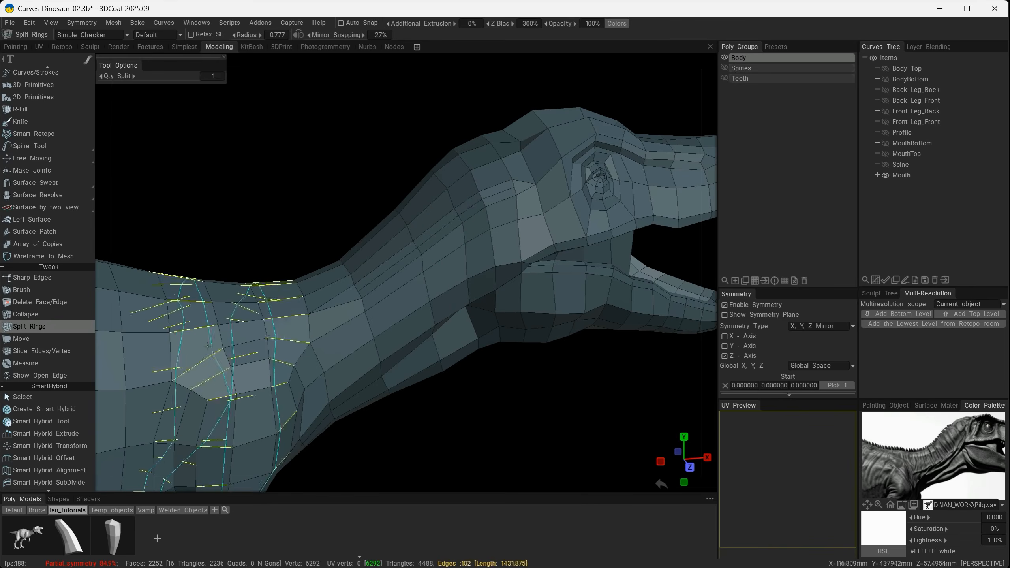
Move the vertices at the lower end of the beveled neck strip and along it to start shaping a muscle crease.
left_click(40, 339)
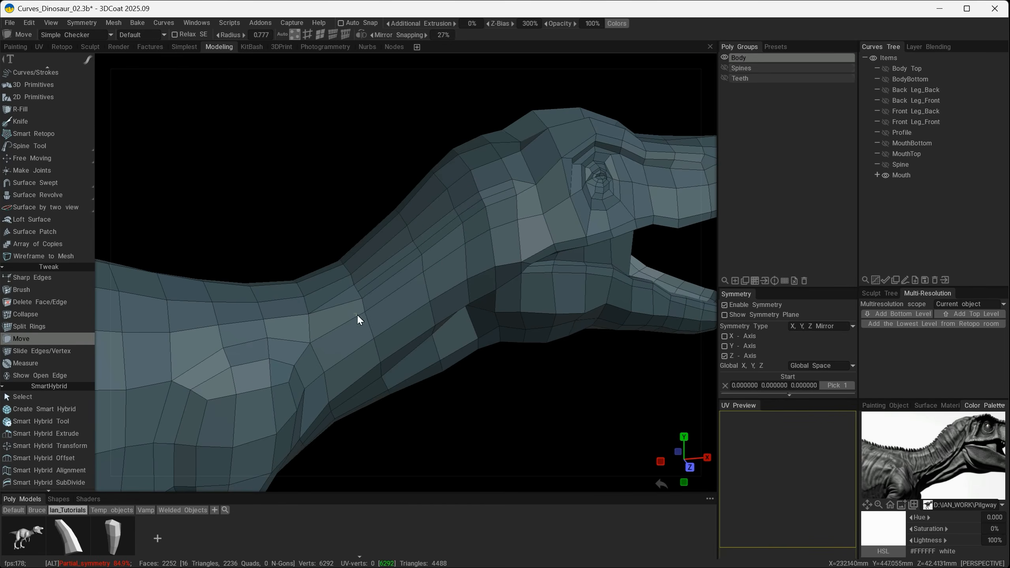
scroll(362, 322, "up", 5)
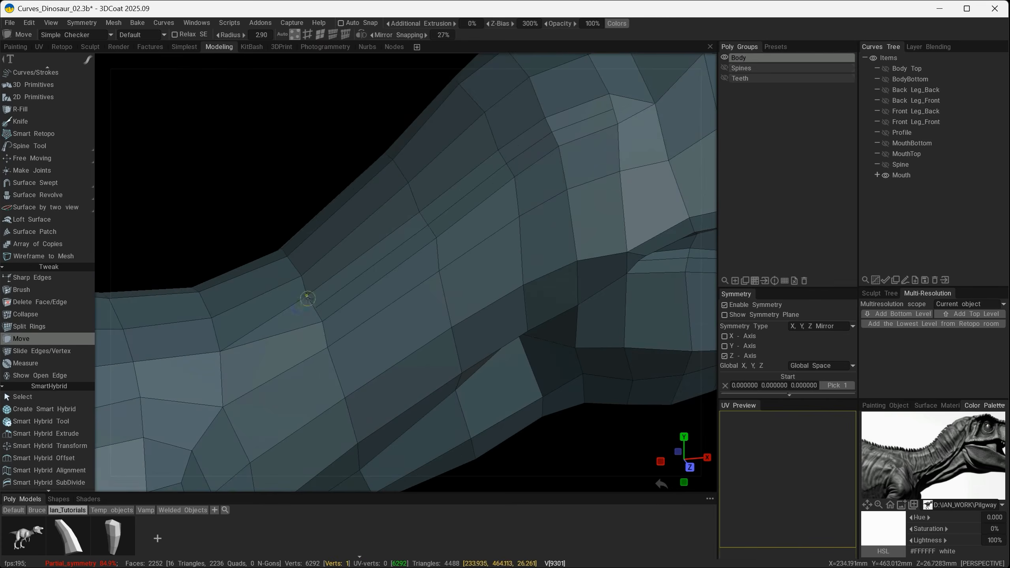
left_click_drag(308, 303, 314, 292)
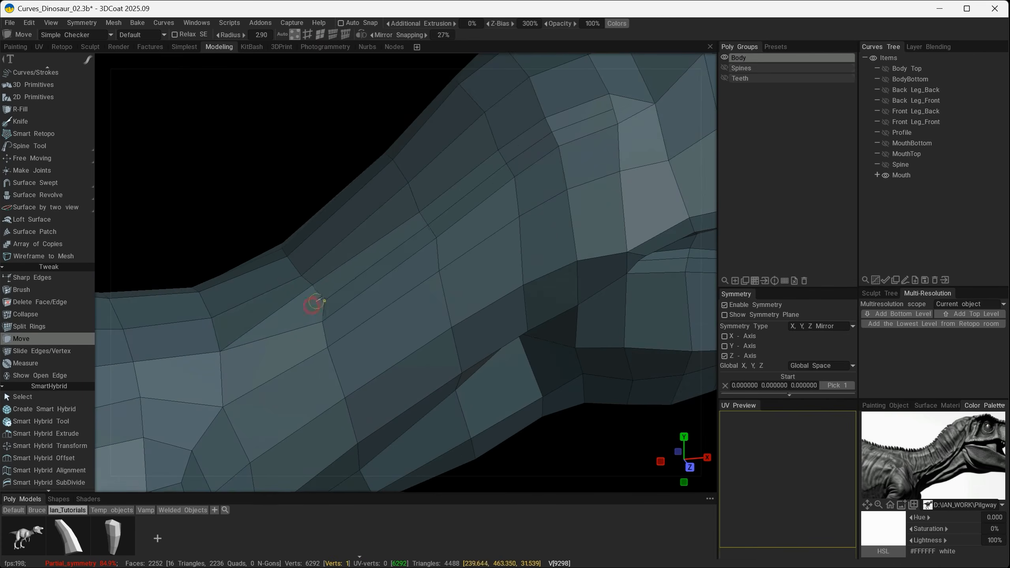
mouse_move(372, 306)
left_mouse_down("alt")
mouse_move(410, 219)
mouse_move(530, 177)
mouse_move(407, 235)
left_mouse_up("alt")
left_click_drag(382, 284, 451, 154, "alt")
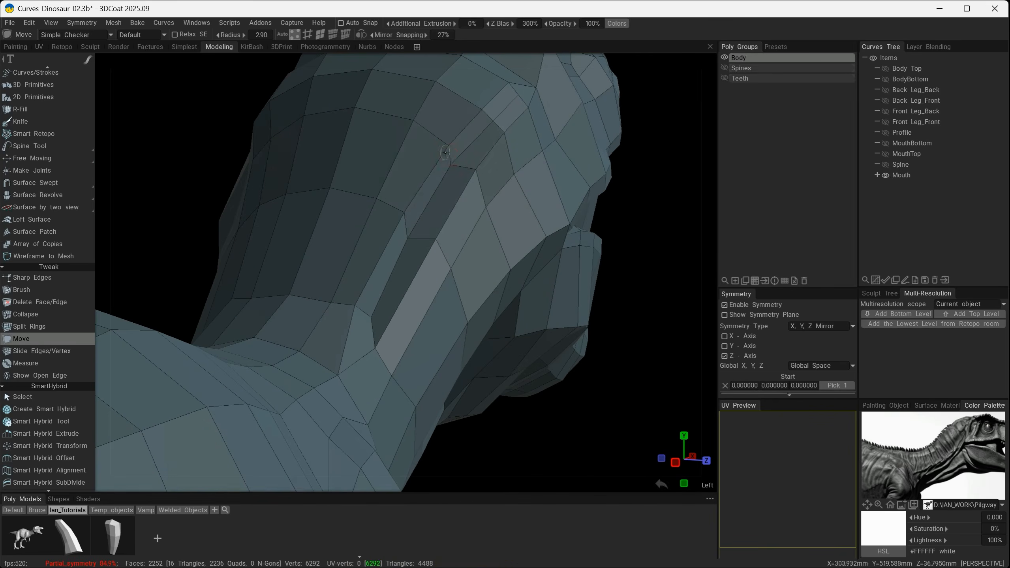
left_click_drag(375, 203, 428, 221, "alt")
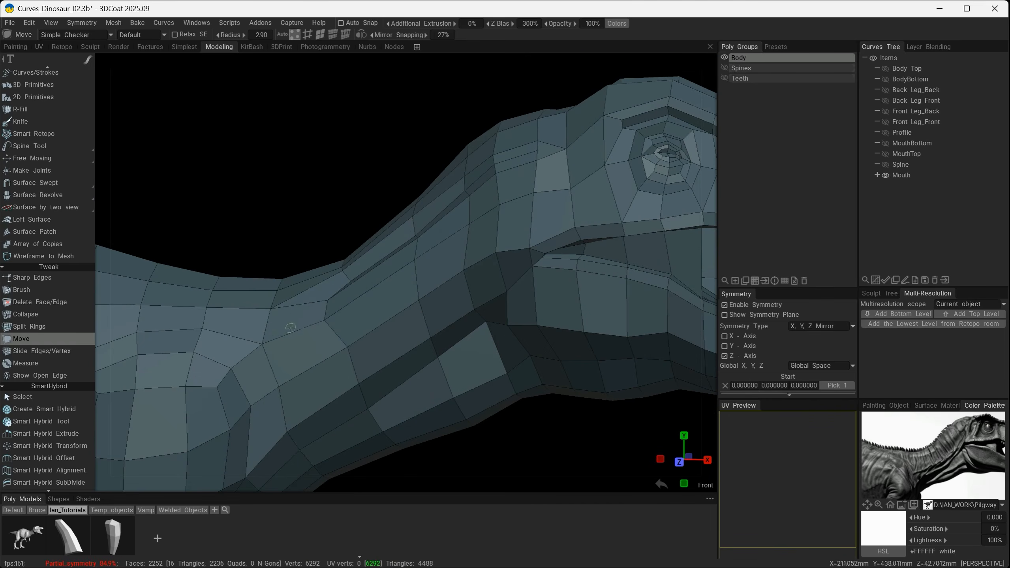
Reposition the strip's vertices near the back of the head to deepen and even out the neck crease.
left_click_drag(414, 323, 345, 237, "alt")
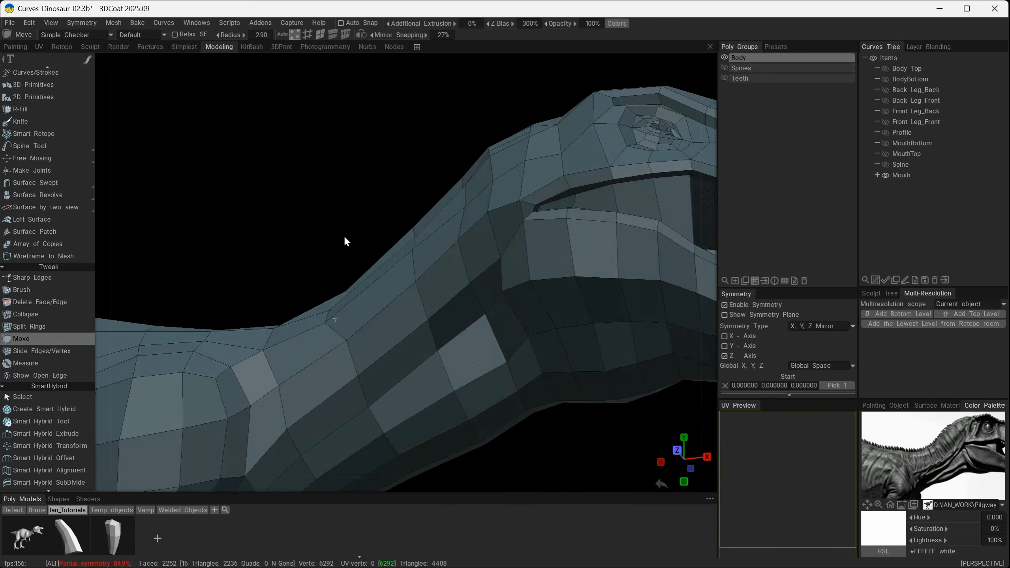
left_click_drag(323, 417, 491, 301, "alt")
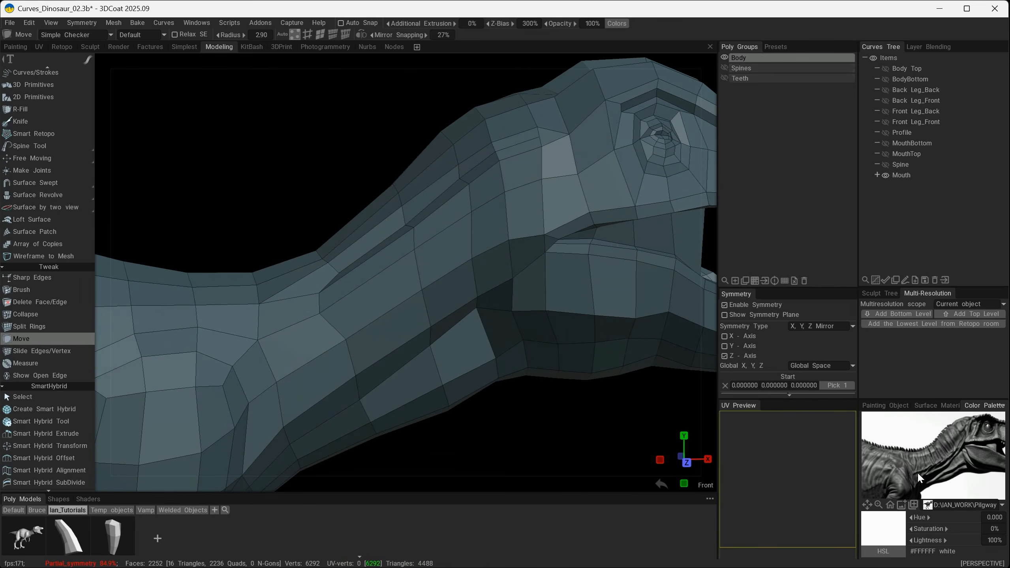
left_click_drag(577, 246, 472, 140, "alt")
left_click_drag(456, 173, 455, 167)
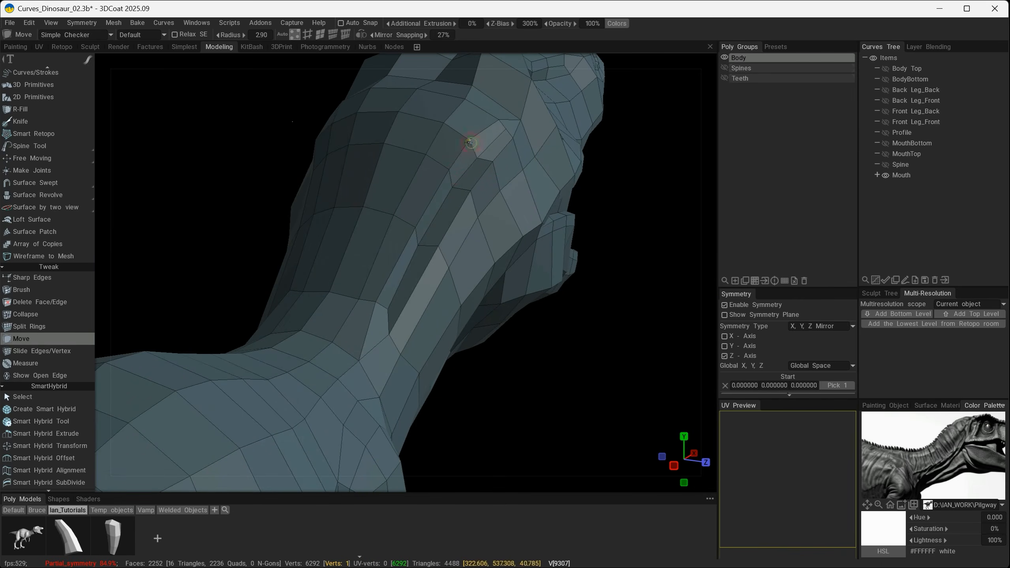
left_click_drag(478, 159, 490, 258, "alt")
right_click_drag(489, 258, 507, 261, "alt")
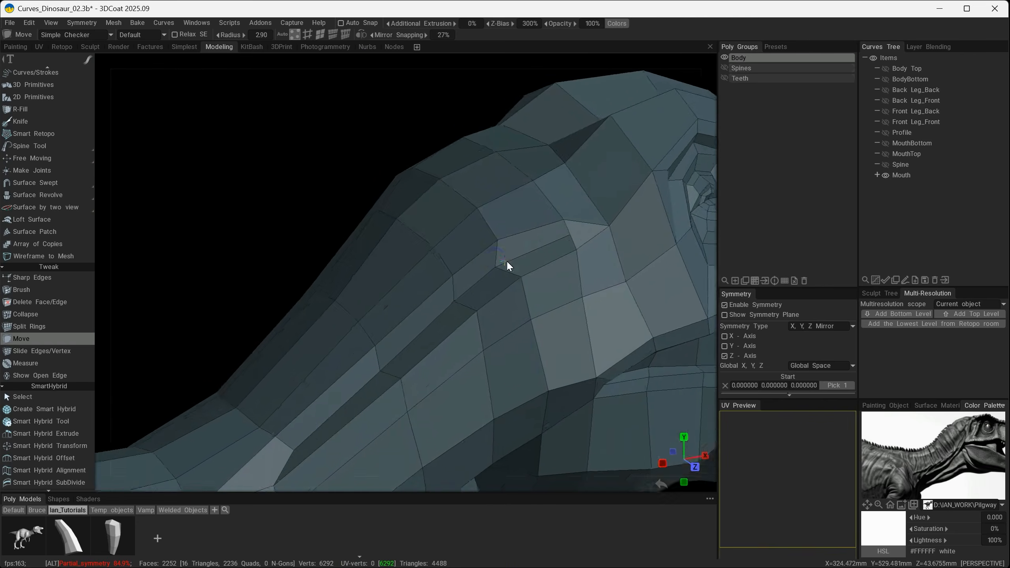
left_click_drag(507, 261, 555, 241, "alt")
mouse_move(643, 258)
left_mouse_down("alt")
mouse_move(530, 263)
mouse_move(561, 227)
mouse_move(401, 222)
left_mouse_up("alt")
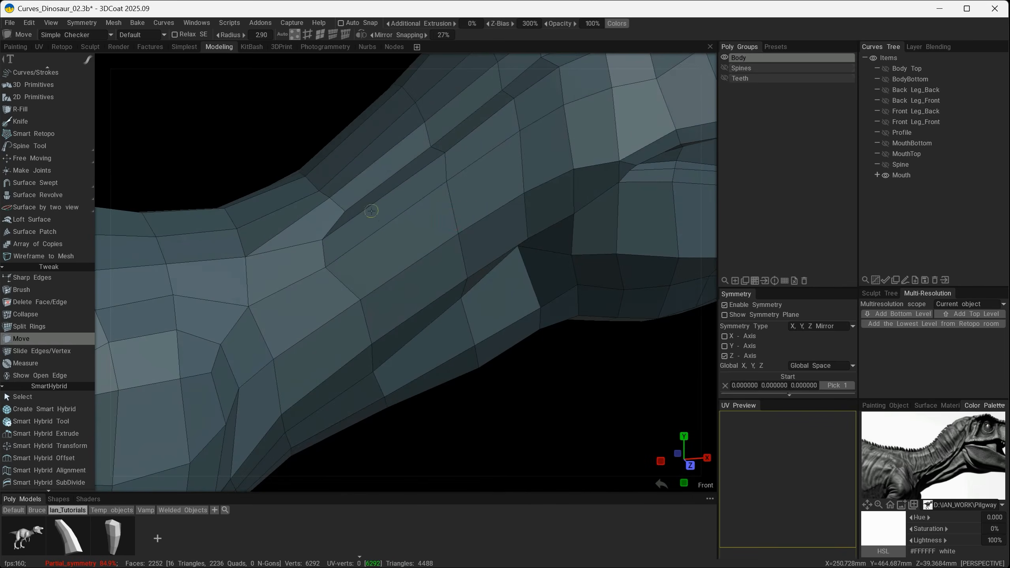
left_click_drag(474, 316, 451, 299, "alt")
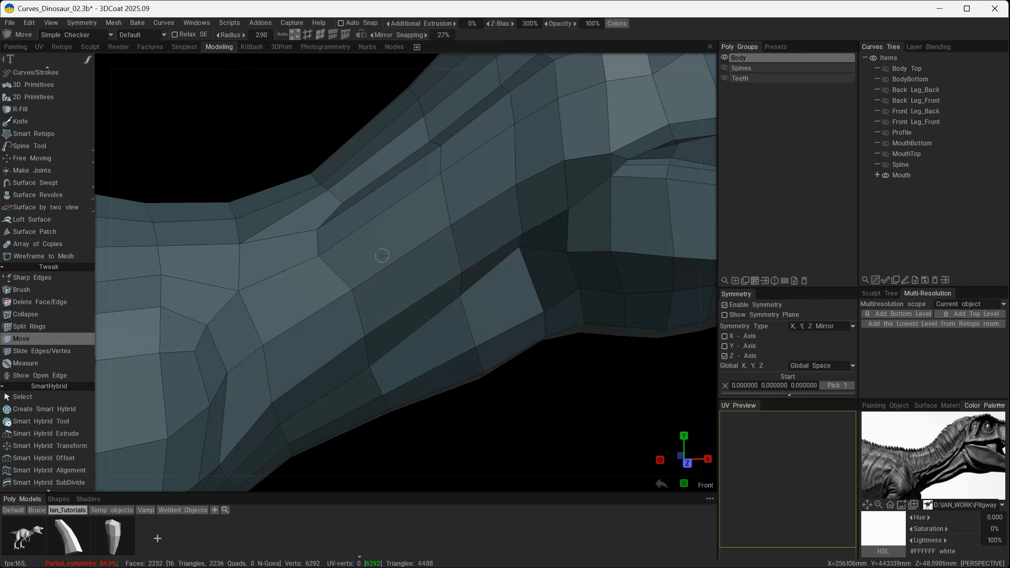
Slide the edge loop around the neck's base toward the shoulder and split the widened band with one new ring.
left_click(34, 352)
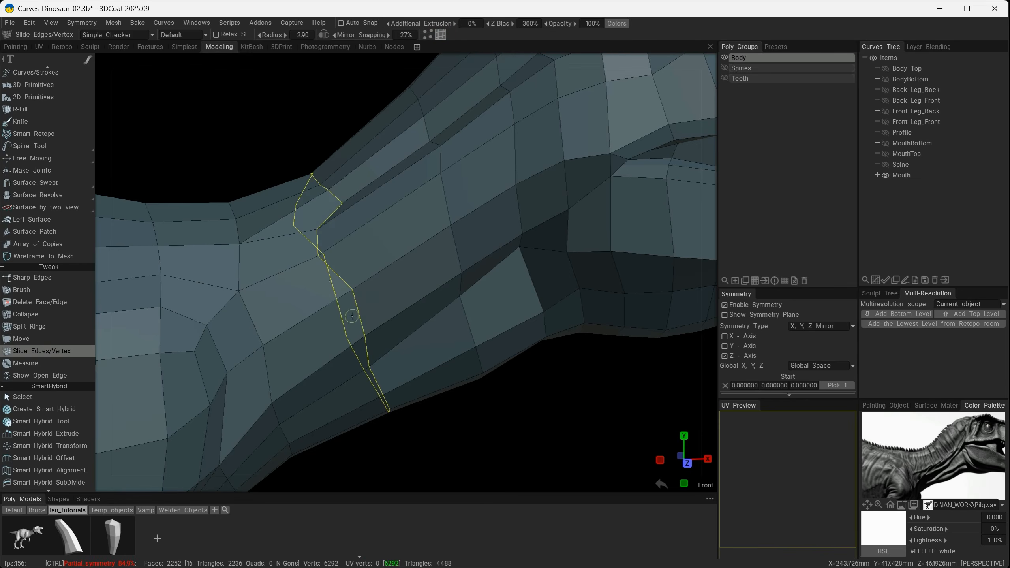
left_click_drag(357, 317, 337, 320, "ctrl")
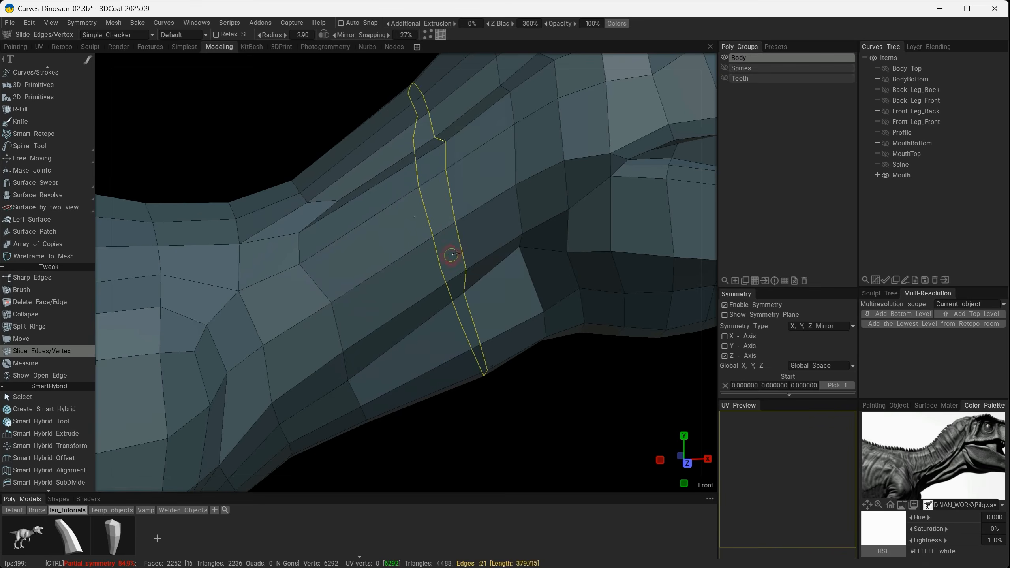
left_click(42, 326)
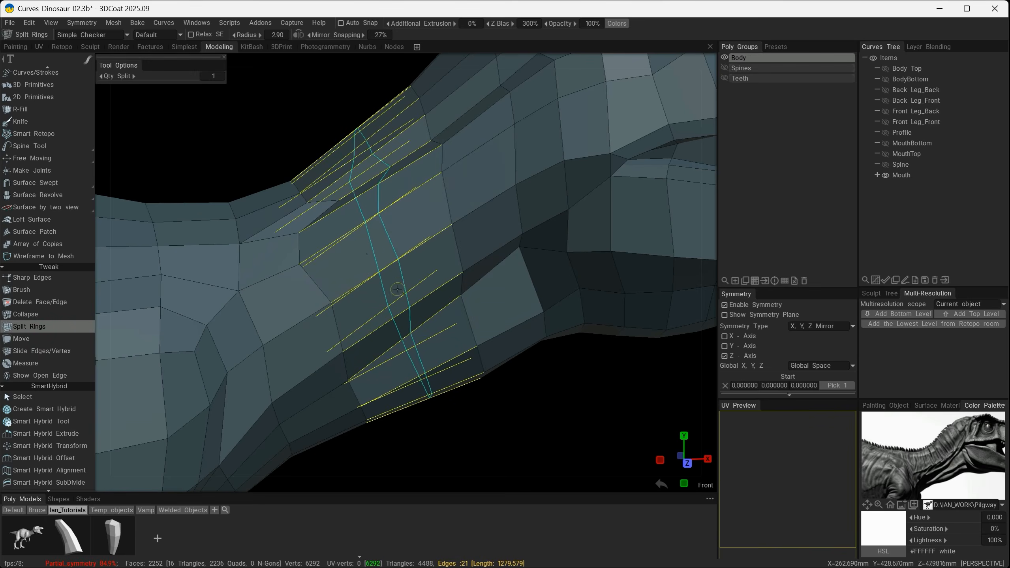
left_click(392, 259)
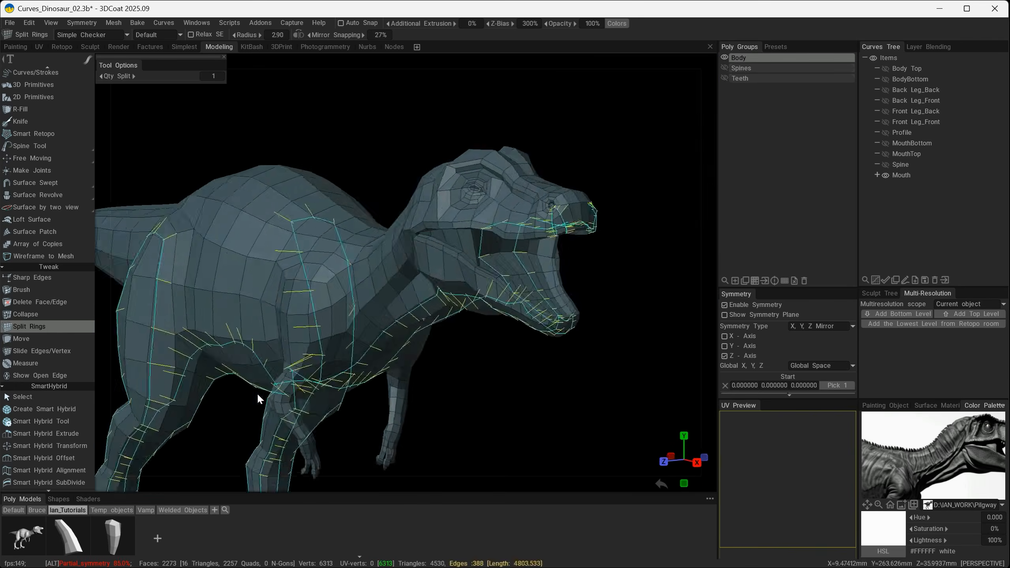
Split the beveled strip on the opposite side of the neck and move its edges to form the matching crease.
left_click_drag(257, 392, 106, 386, "alt")
left_click_drag(345, 390, 162, 403, "alt")
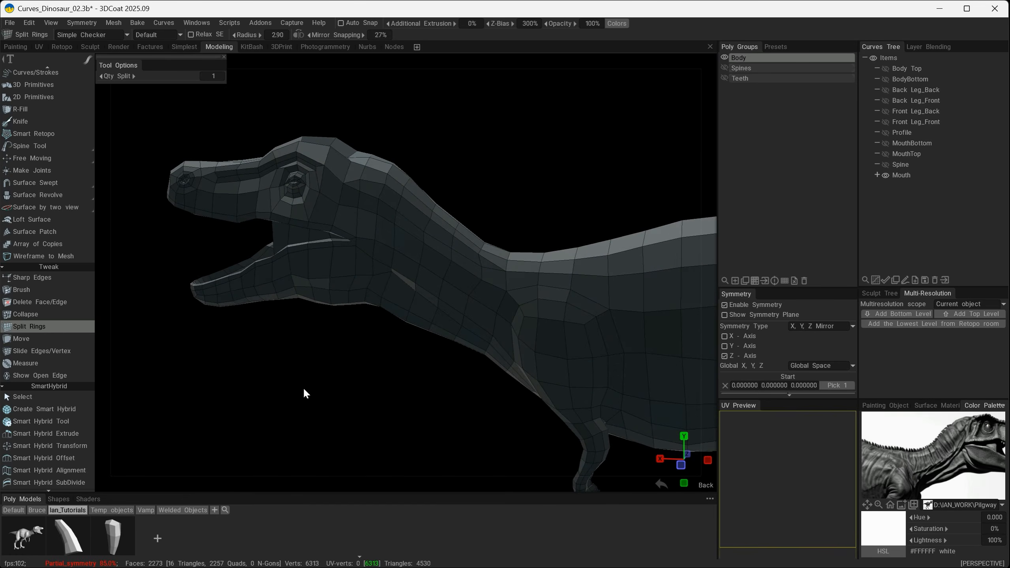
left_click(46, 339)
left_click_drag(279, 346, 685, 337, "alt")
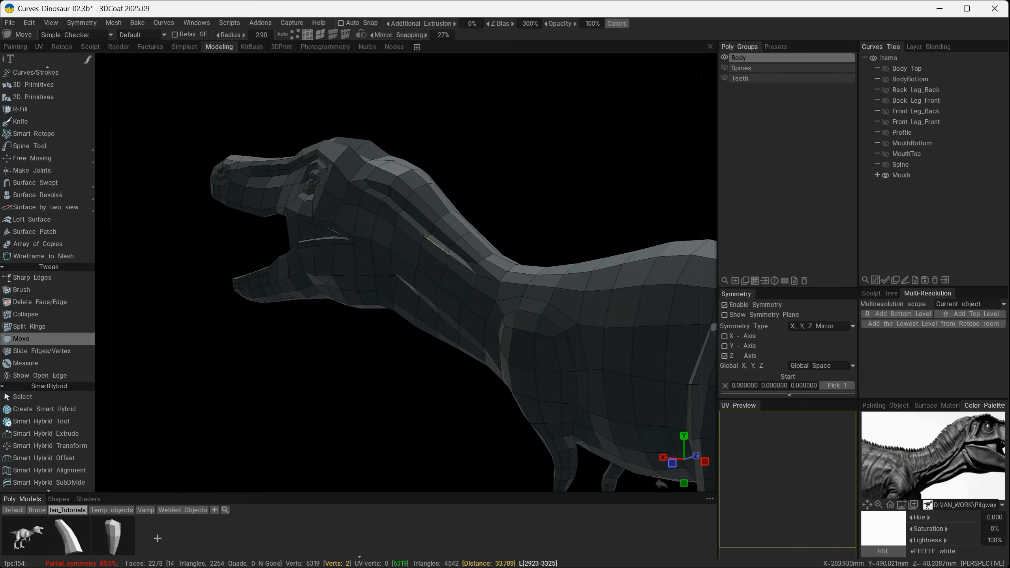
left_click_drag(358, 382, 593, 392, "alt")
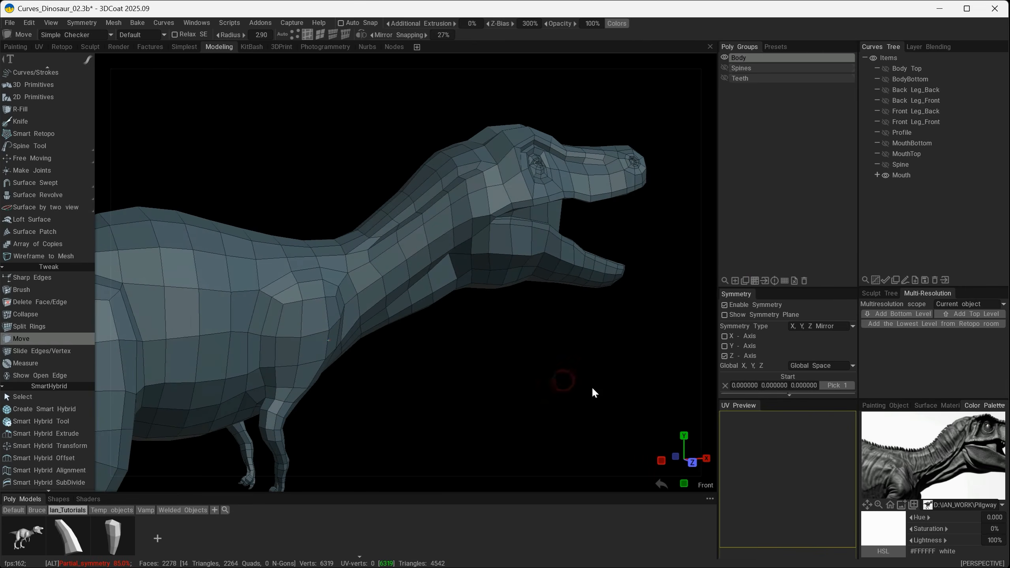
Examine the hind leg and torso on the model and compare them with the dinosaur reference image.
key("shift")
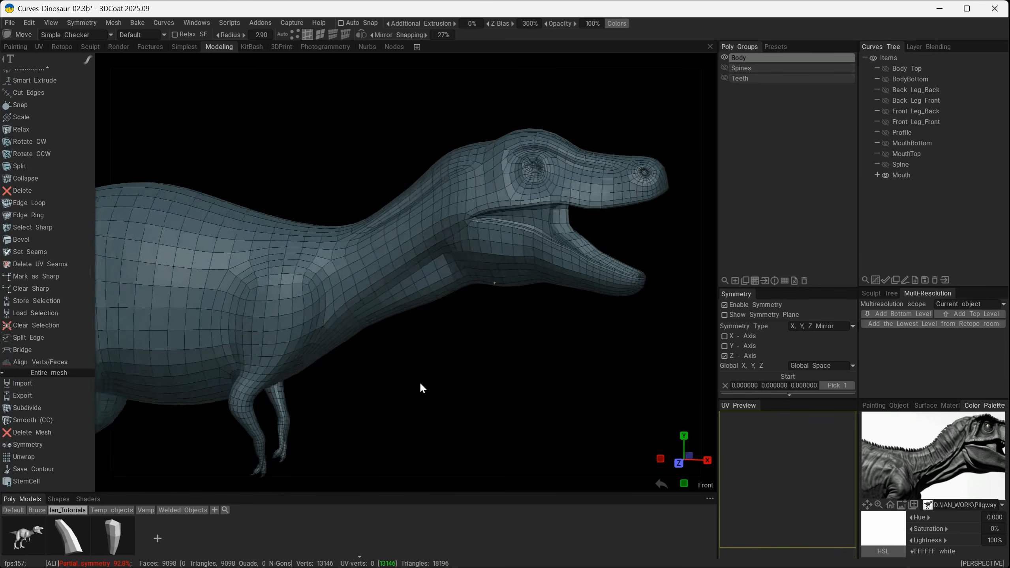
left_click_drag(420, 381, 563, 416, "alt")
key("ctrl+z")
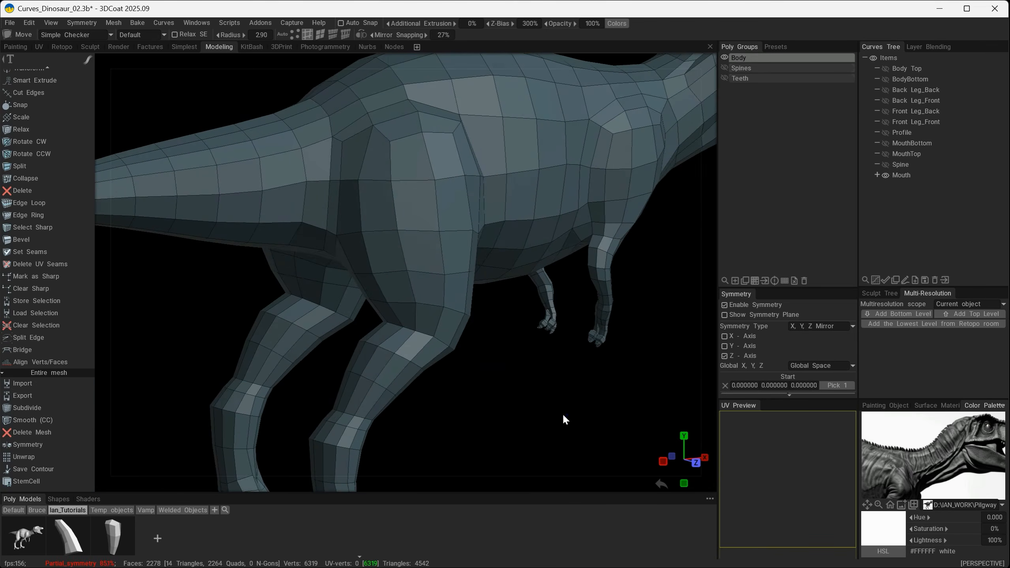
middle_click_drag(896, 456, 921, 449)
scroll(921, 449, "down", 4)
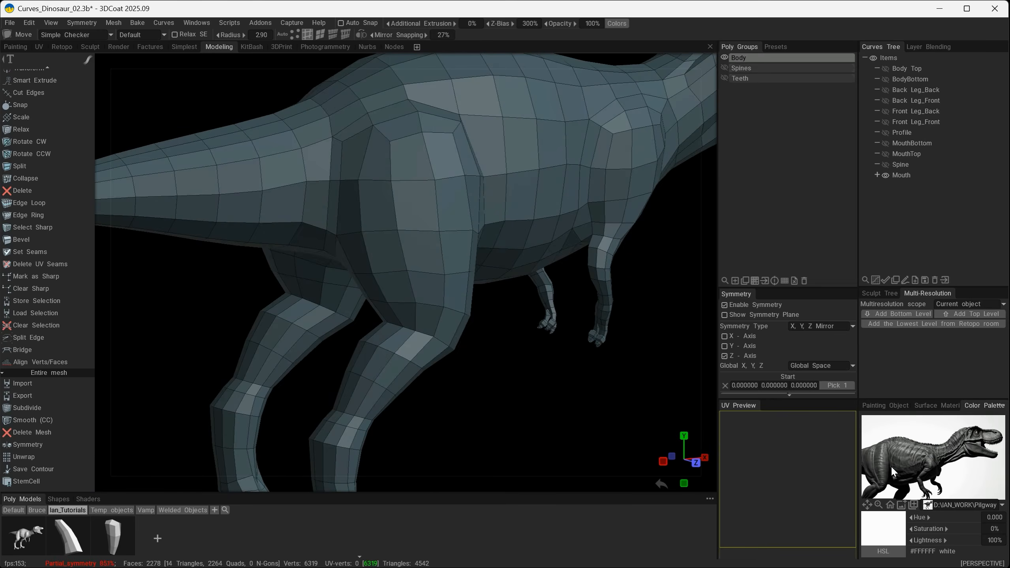
scroll(877, 471, "up", 3)
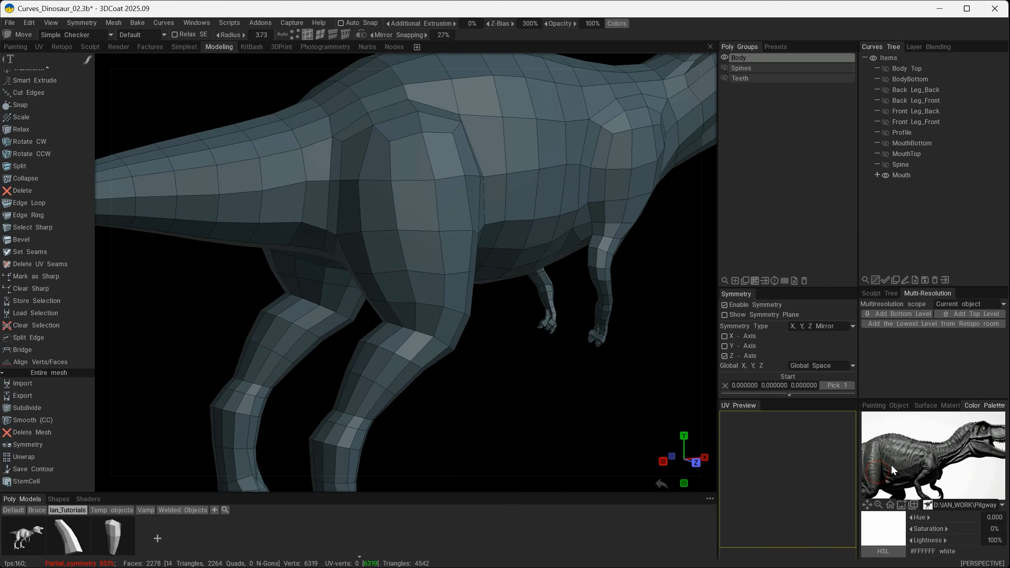
scroll(916, 453, "up", 2)
scroll(916, 453, "down", 3)
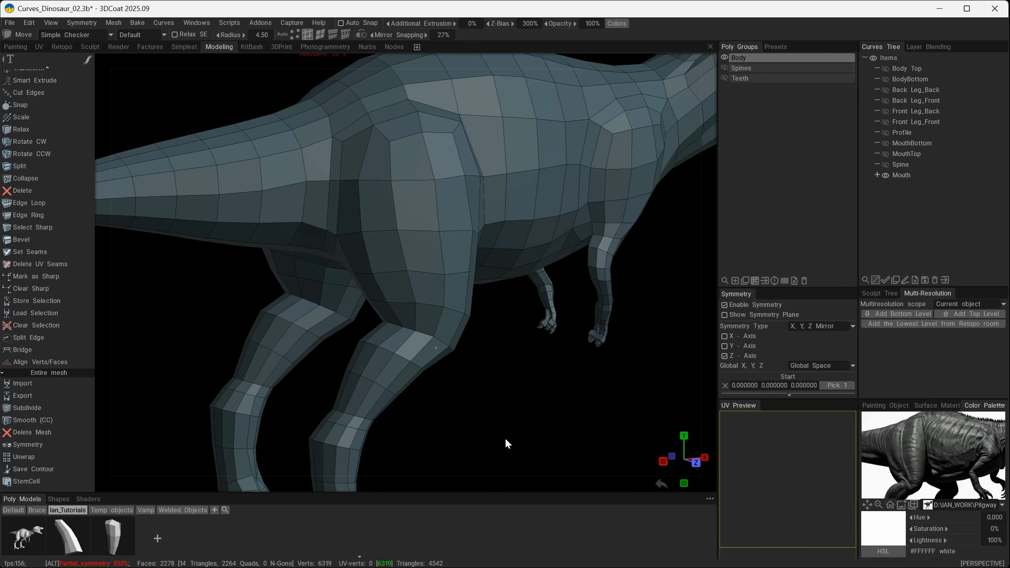
Select the vertical run of four edges along the rear side of the hind thigh and bevel it into a narrow strip.
left_click_drag(505, 439, 541, 434, "alt")
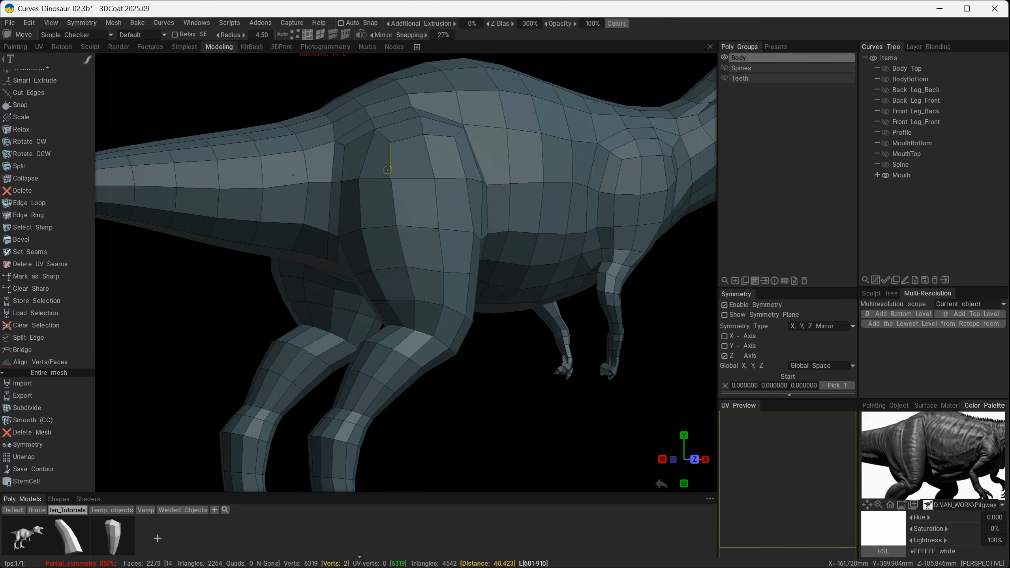
key("space")
left_click(309, 73)
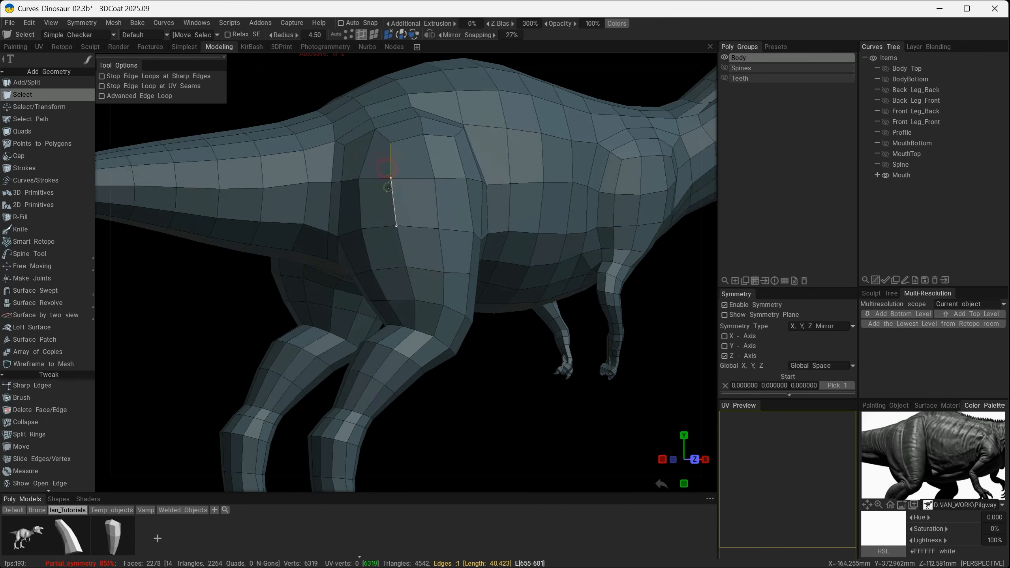
left_click(410, 284, "shift")
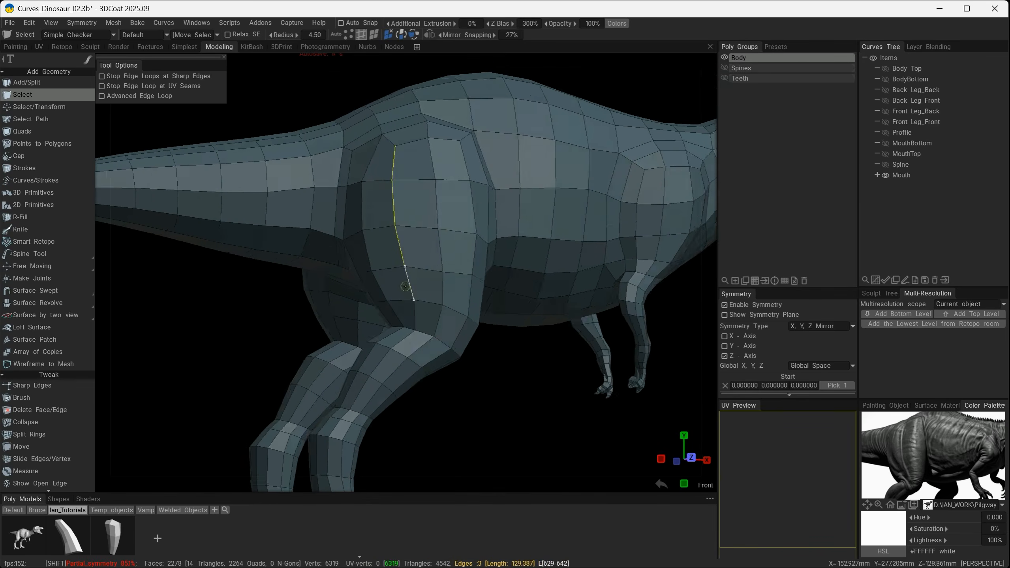
left_click_drag(525, 460, 457, 457, "alt")
key("space")
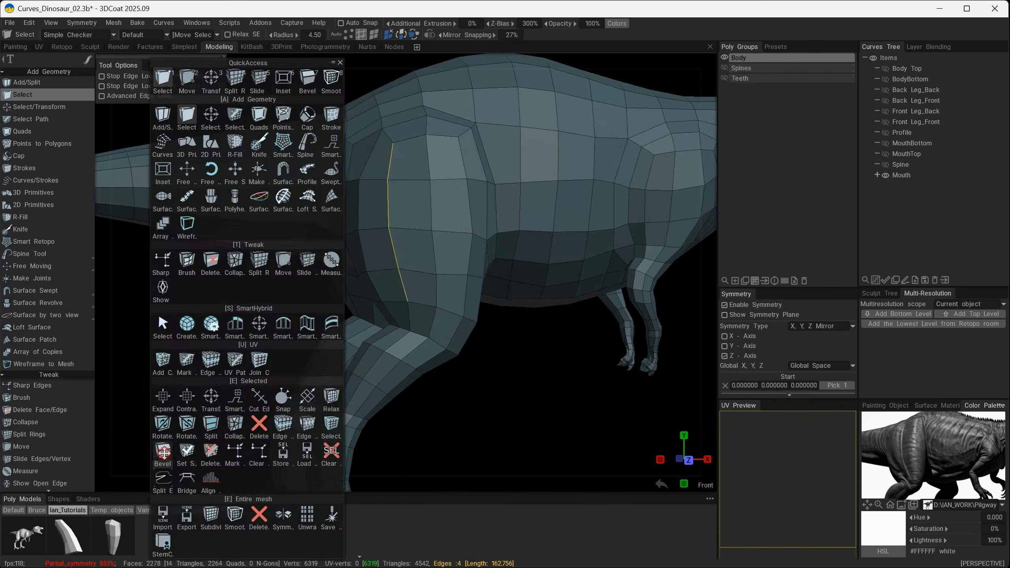
left_click(164, 453)
key("Return")
left_click_drag(507, 404, 510, 382, "alt")
right_click_drag(507, 376, 509, 414, "alt")
Split the beveled thigh strip lengthwise with one new edge ring.
key("space")
scroll(77, 200, "up", 10)
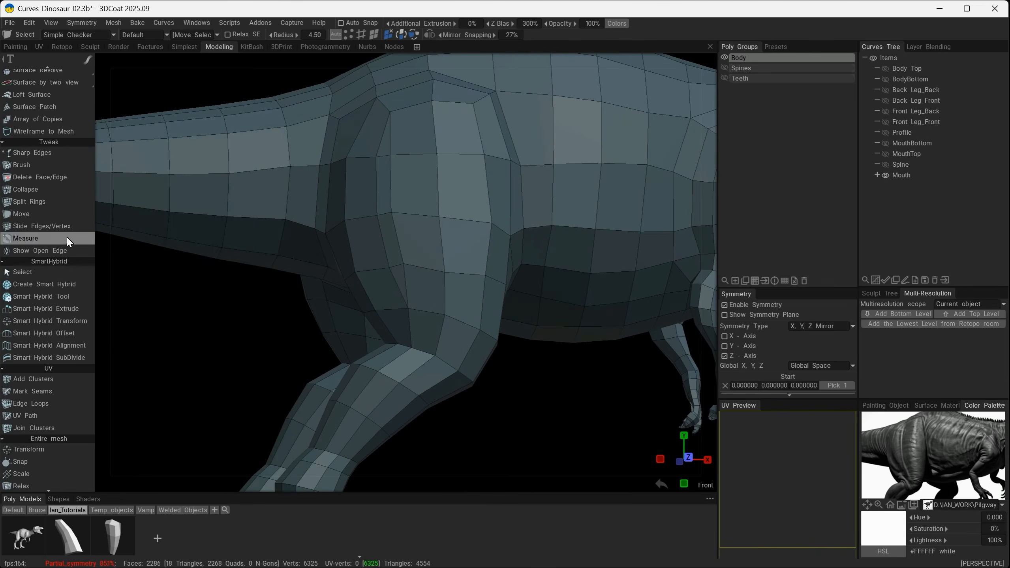
left_click(31, 203)
left_click(383, 214)
Move the thigh strip's outer vertices apart to widen the band and even out its flow toward the knee.
left_click_drag(199, 412, 176, 408, "alt")
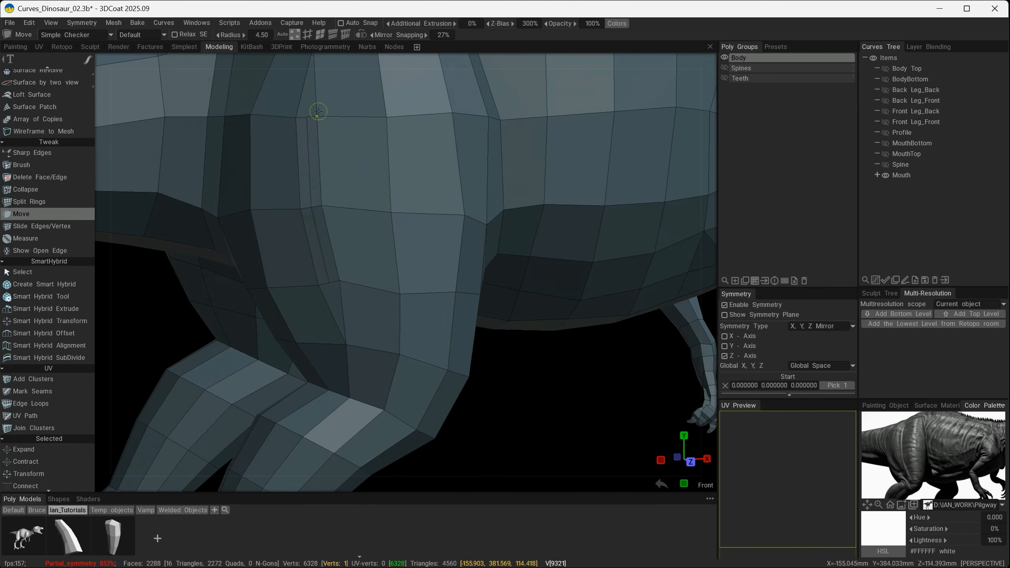
left_click_drag(318, 112, 313, 127)
left_click_drag(300, 209, 280, 211)
left_click_drag(319, 286, 293, 291)
left_click_drag(345, 344, 338, 352)
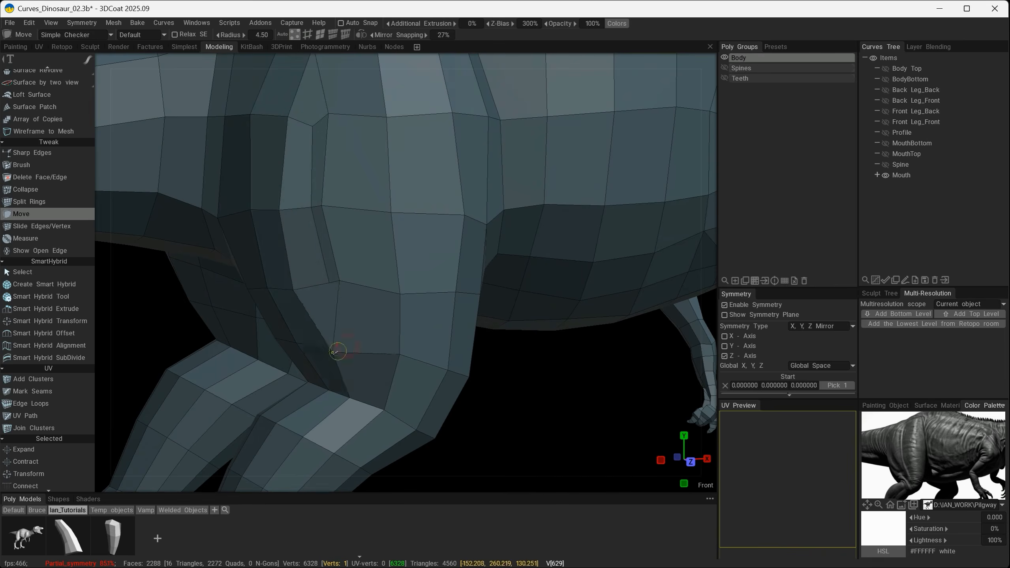
left_click_drag(340, 280, 346, 305)
left_click_drag(322, 207, 331, 209)
left_click_drag(312, 207, 306, 208)
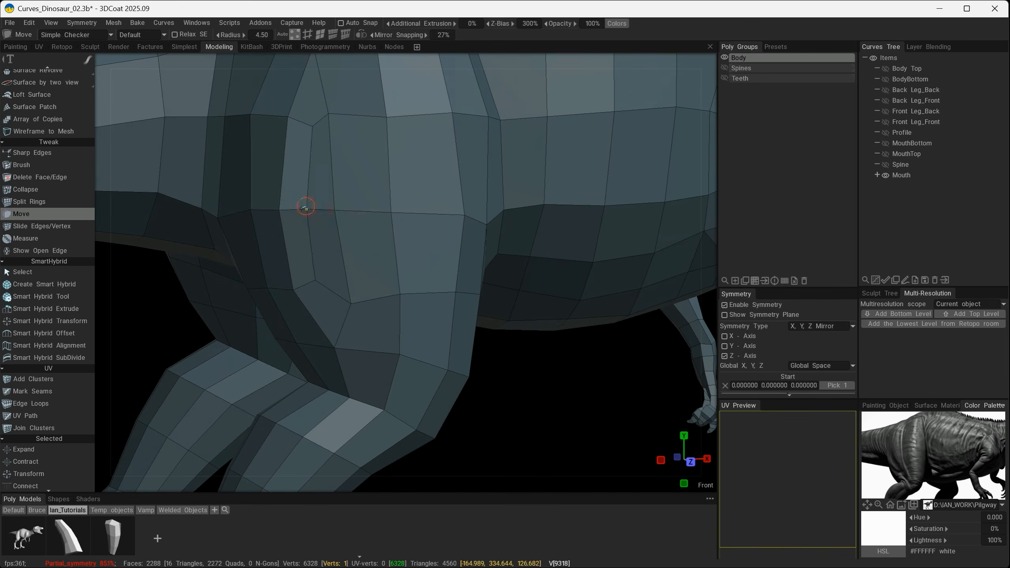
Adjust the strip's center vertices and neighboring thigh vertices in depth to form a muscle crease.
left_click_drag(350, 263, 322, 205, "alt")
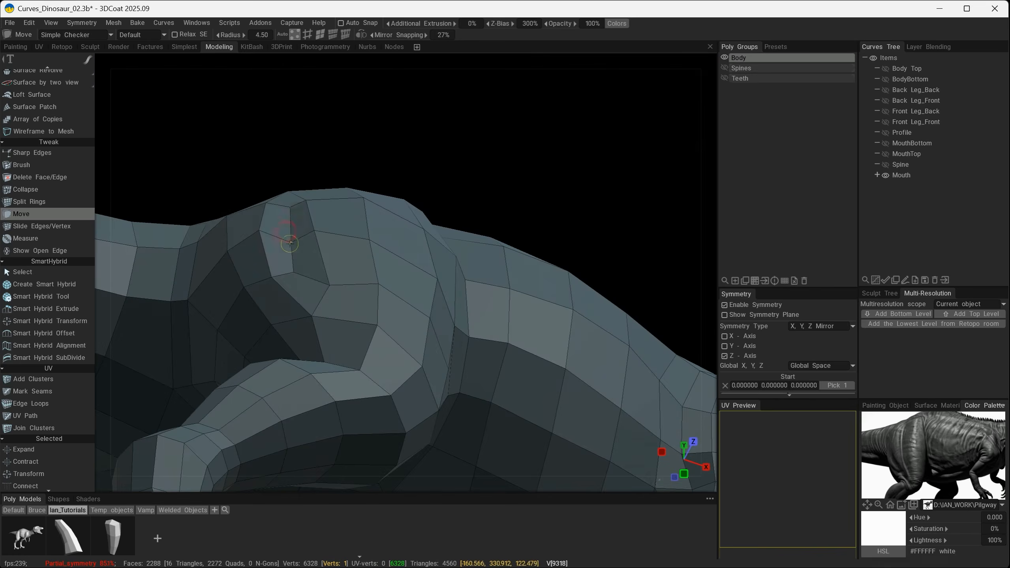
left_click_drag(296, 271, 298, 276)
left_click_drag(340, 316, 353, 323, "alt")
left_click_drag(336, 287, 415, 289, "alt+shift")
middle_click_drag(390, 370, 390, 290, "alt")
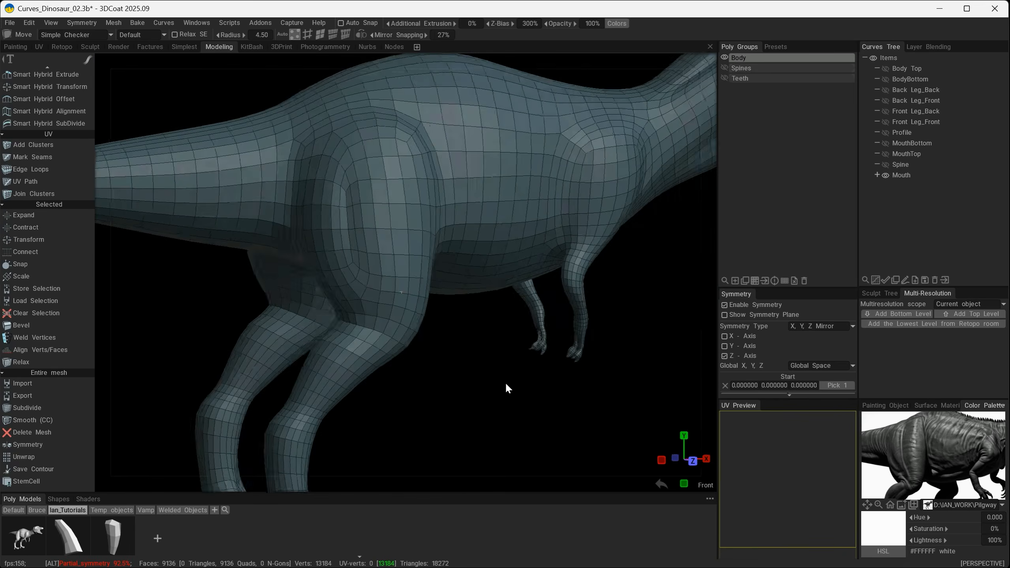
Subdivide the whole body mesh to check the smoothed thigh crease, and undo the subdivision.
left_click_drag(505, 382, 473, 391, "alt")
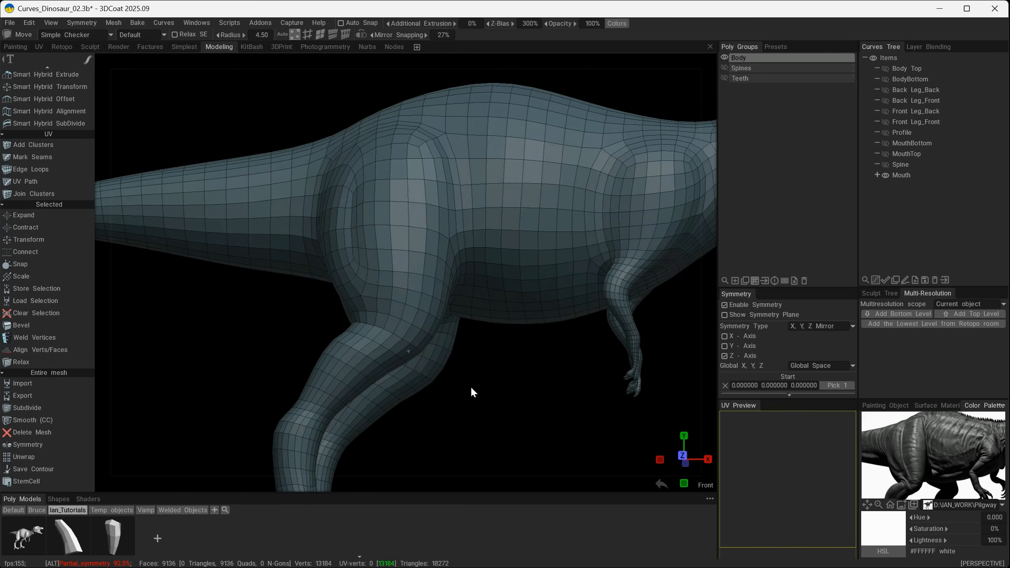
left_click_drag(427, 368, 417, 254, "alt")
left_click(369, 247)
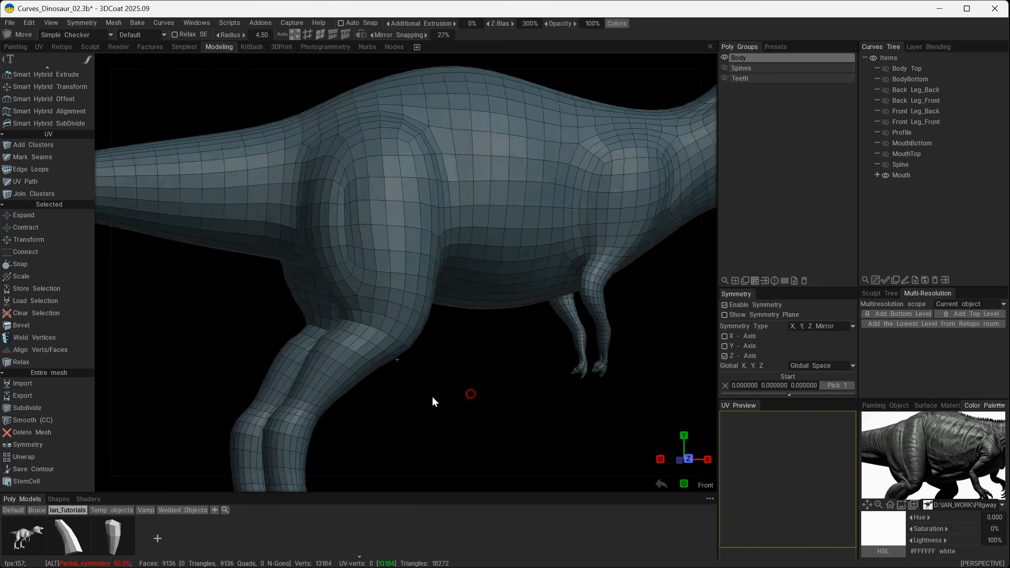
key("ctrl+z")
Following the leg in the reference image, cut new edges across the front of the knee with Add/Split and Split Rings.
left_click_drag(426, 454, 364, 400, "alt")
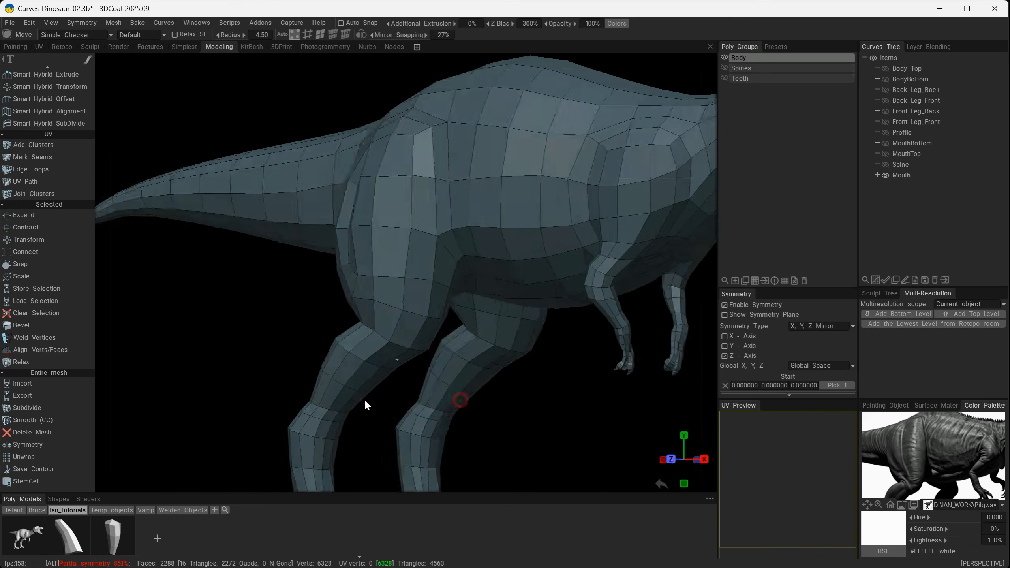
middle_click_drag(473, 465, 466, 422, "alt")
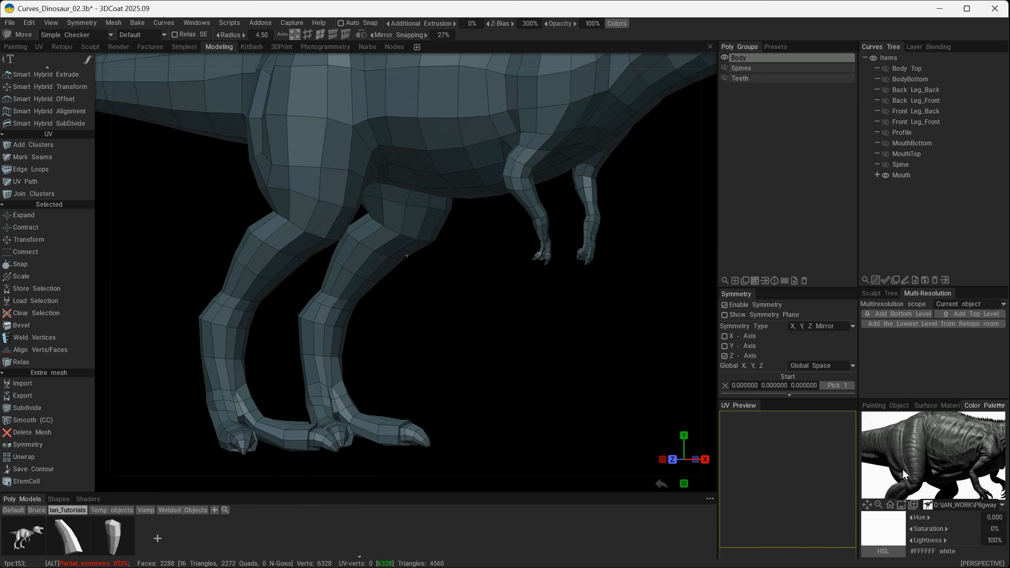
scroll(915, 474, "up", 2)
middle_click_drag(916, 474, 895, 464)
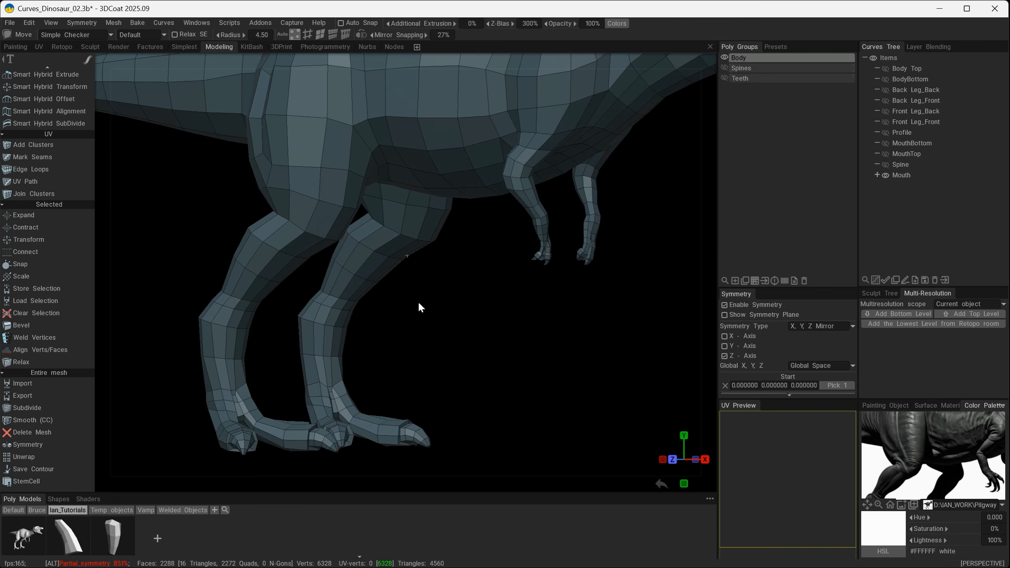
mouse_move(458, 330)
left_mouse_down("alt")
mouse_move(497, 324)
mouse_move(458, 315)
mouse_move(381, 331)
mouse_move(353, 262)
left_mouse_up("alt")
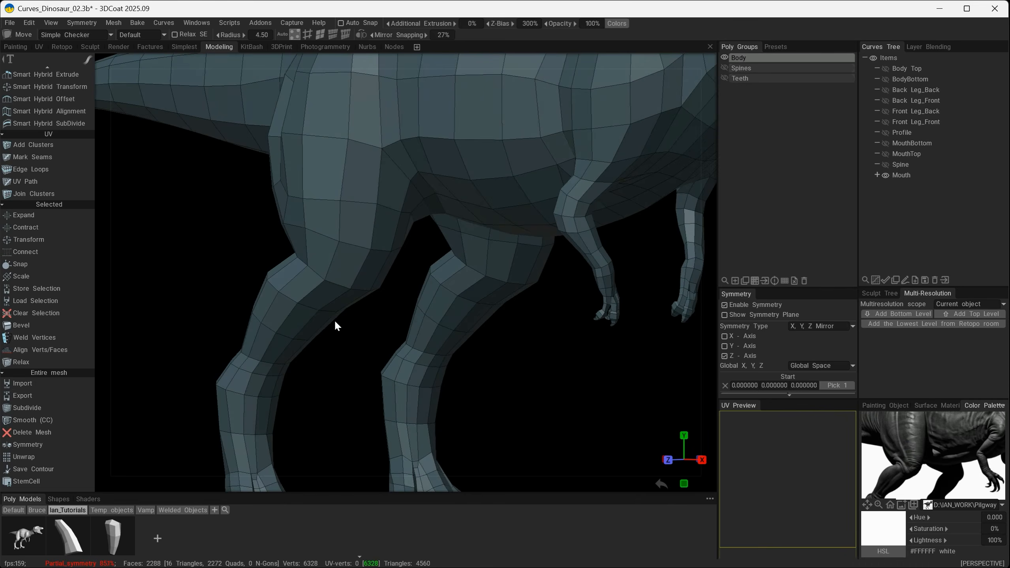
left_click_drag(499, 376, 554, 394, "alt")
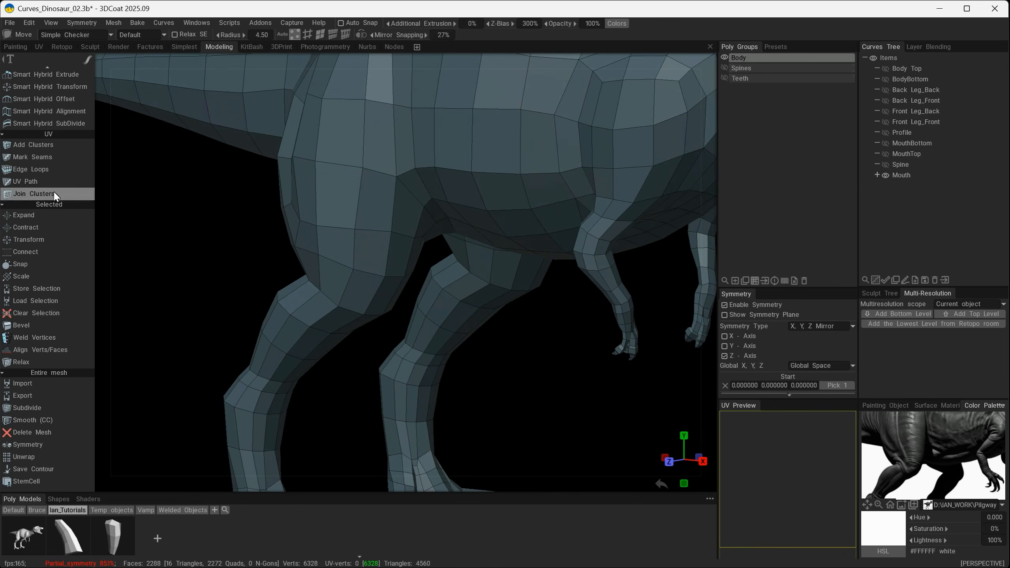
scroll(52, 187, "up", 12)
left_click(18, 84)
left_click_drag(223, 241, 407, 273, "alt")
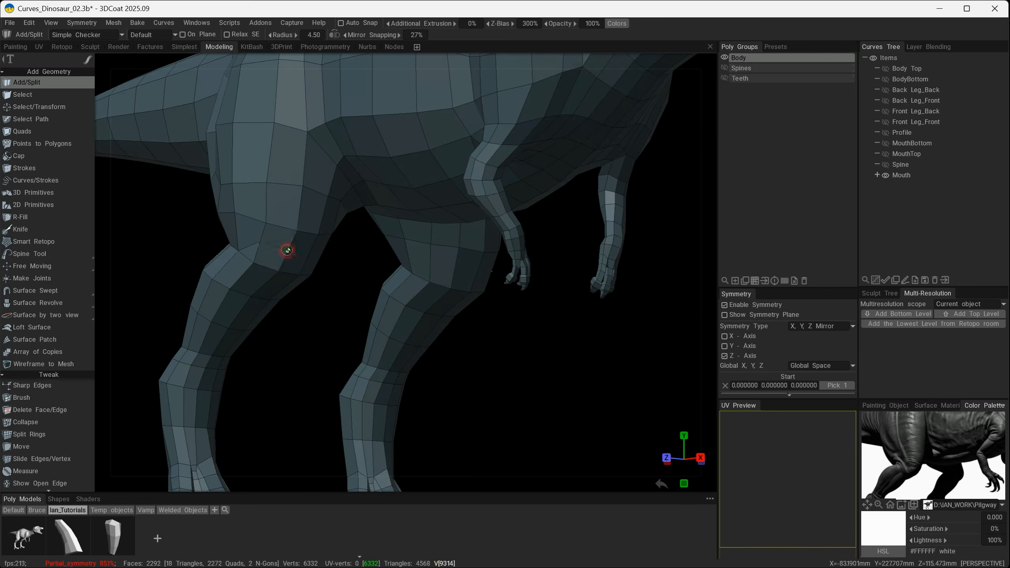
left_click_drag(287, 250, 333, 268, "alt")
left_click(290, 256)
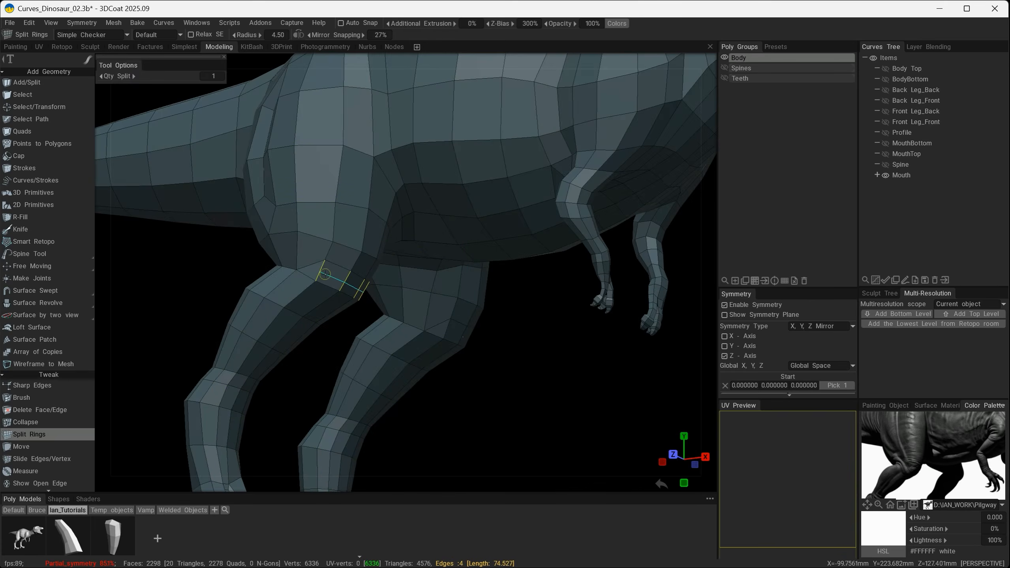
left_click(325, 274)
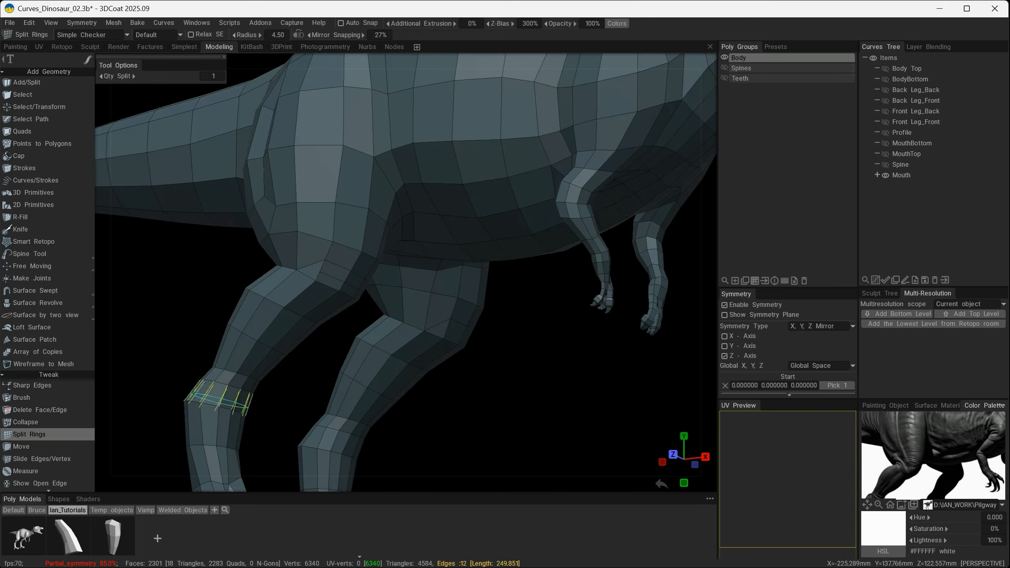
Move the new vertices around the front and inner side of the knee to build its bulge, checking with a temporary subdivision.
left_click(39, 445)
mouse_move(358, 354)
right_mouse_down("alt")
mouse_move(388, 384)
mouse_move(350, 344)
right_mouse_up("alt")
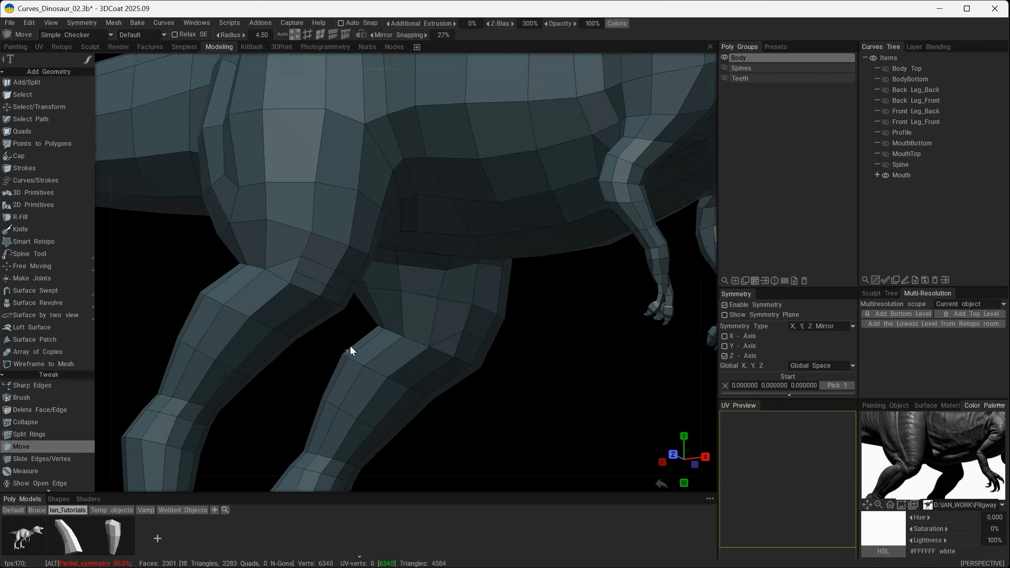
left_click_drag(349, 344, 403, 396, "alt")
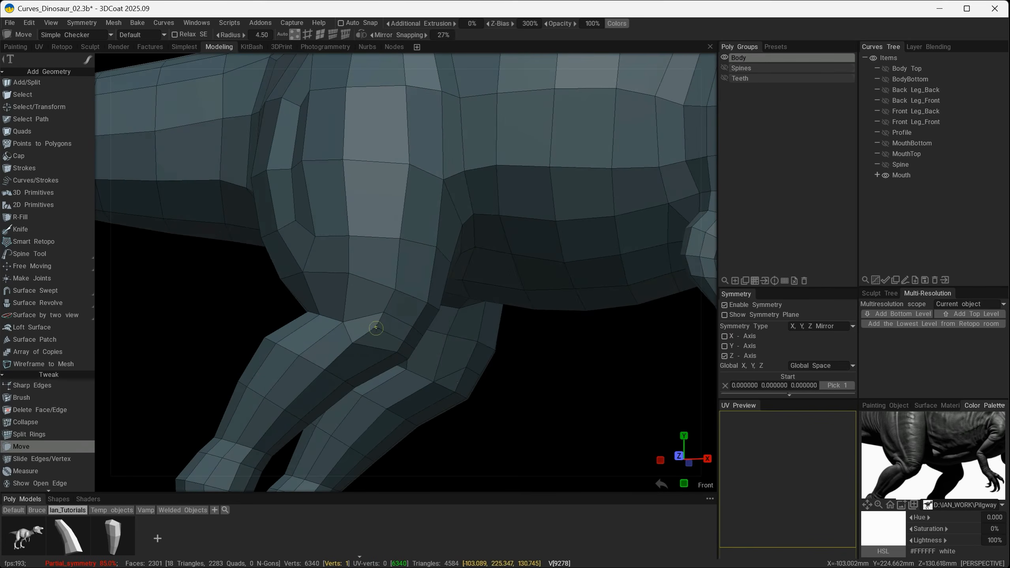
left_click_drag(376, 328, 188, 352, "alt")
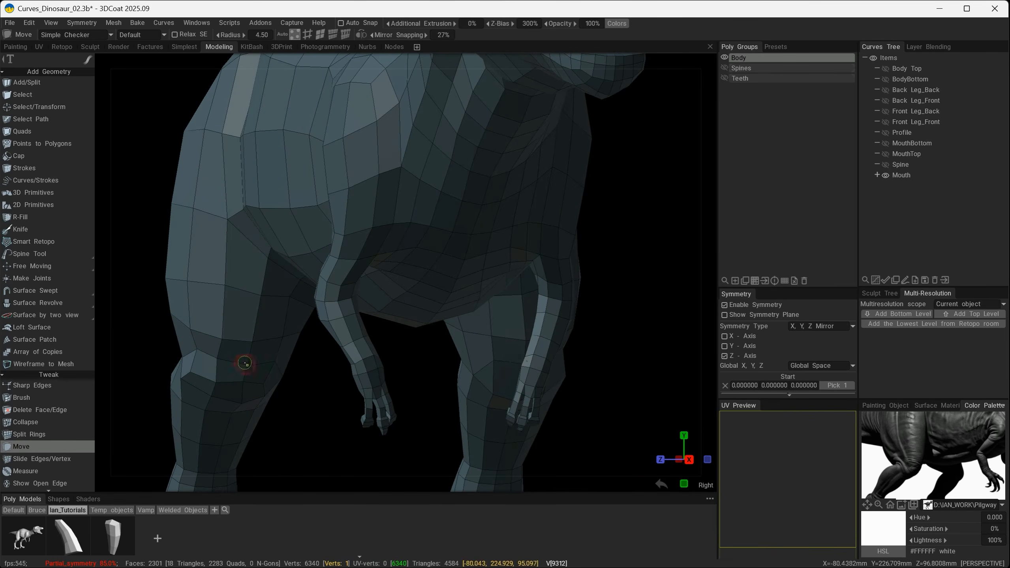
left_click_drag(296, 386, 248, 337, "alt")
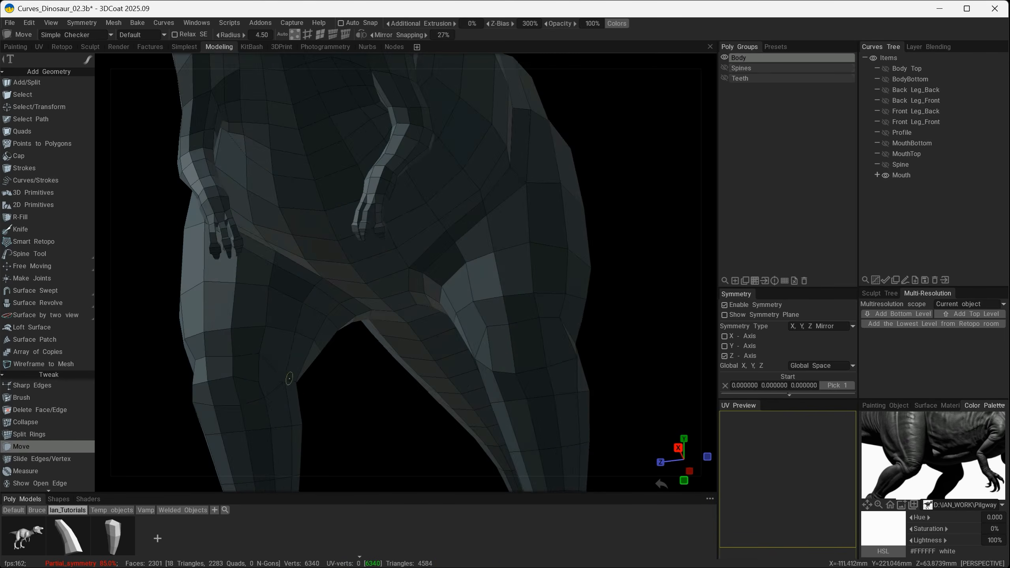
left_click_drag(285, 380, 174, 385, "alt")
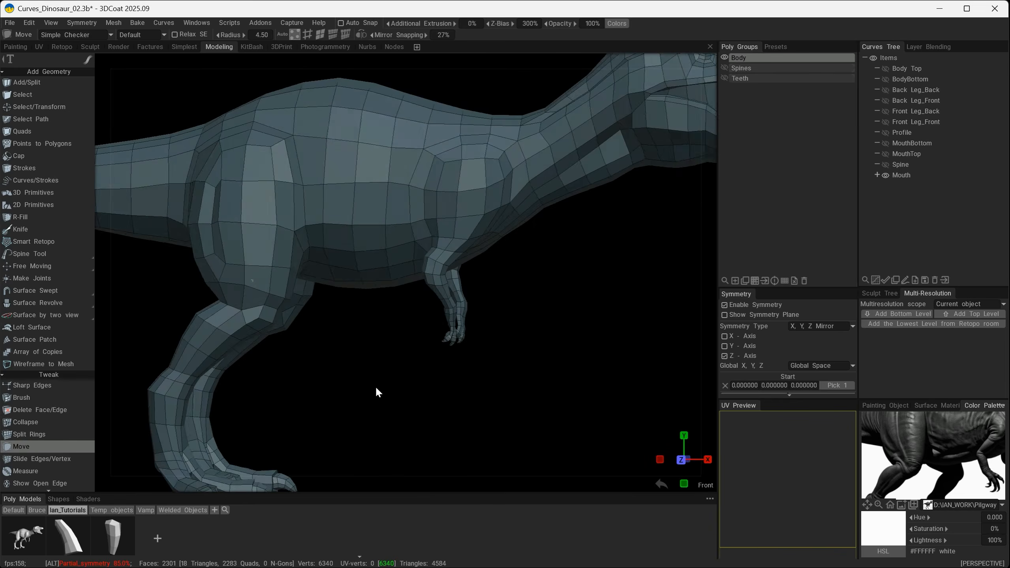
left_click_drag(376, 386, 399, 422, "alt")
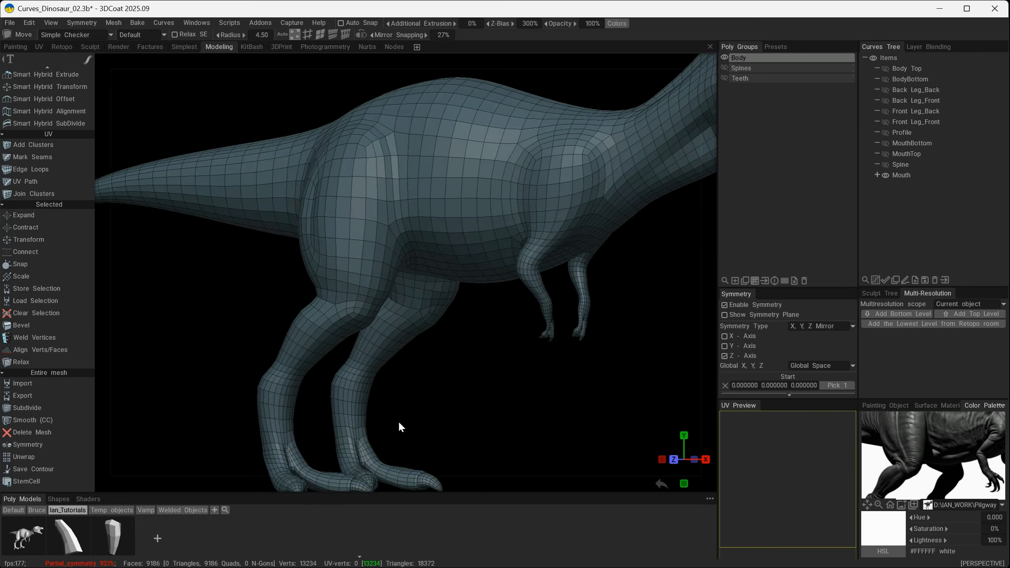
key("ctrl+z")
Refine the vertices just below the knee cut to sharpen the transition into the lower leg.
right_click_drag(340, 383, 422, 350, "alt")
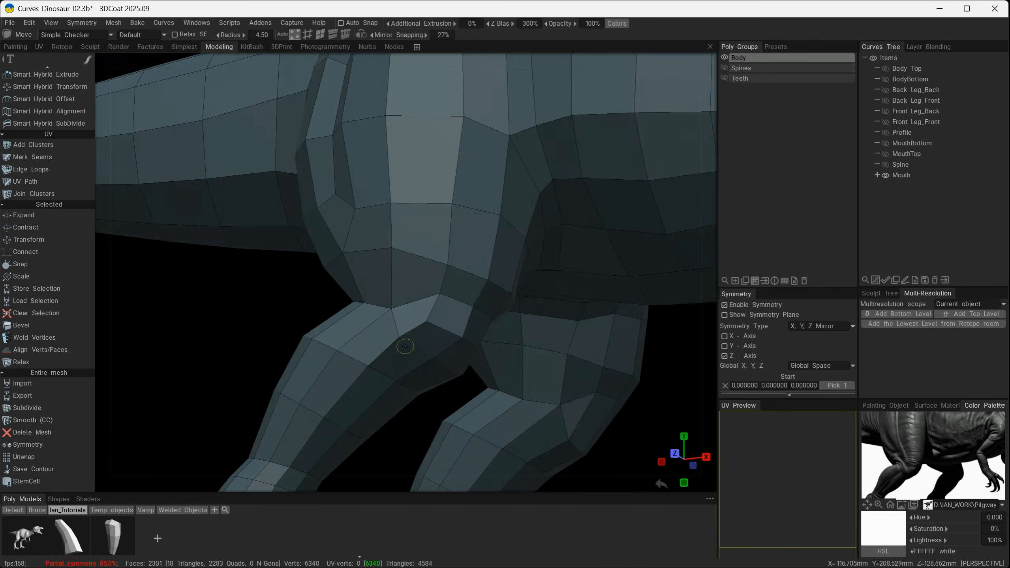
mouse_move(406, 346)
left_mouse_down("alt")
mouse_move(440, 394)
mouse_move(426, 357)
mouse_move(387, 377)
mouse_move(497, 356)
mouse_move(470, 388)
mouse_move(413, 349)
mouse_move(428, 366)
mouse_move(492, 374)
mouse_move(400, 358)
mouse_move(352, 322)
mouse_move(378, 295)
mouse_move(357, 278)
mouse_move(501, 354)
mouse_move(447, 273)
mouse_move(481, 318)
mouse_move(495, 312)
mouse_move(491, 324)
left_mouse_up("alt")
left_click_drag(416, 305, 468, 382, "alt")
Subdivide the body to inspect the smoothed knee and hind legs from several angles, and undo the subdivision.
scroll(342, 356, "down", 5)
scroll(468, 389, "up", 3)
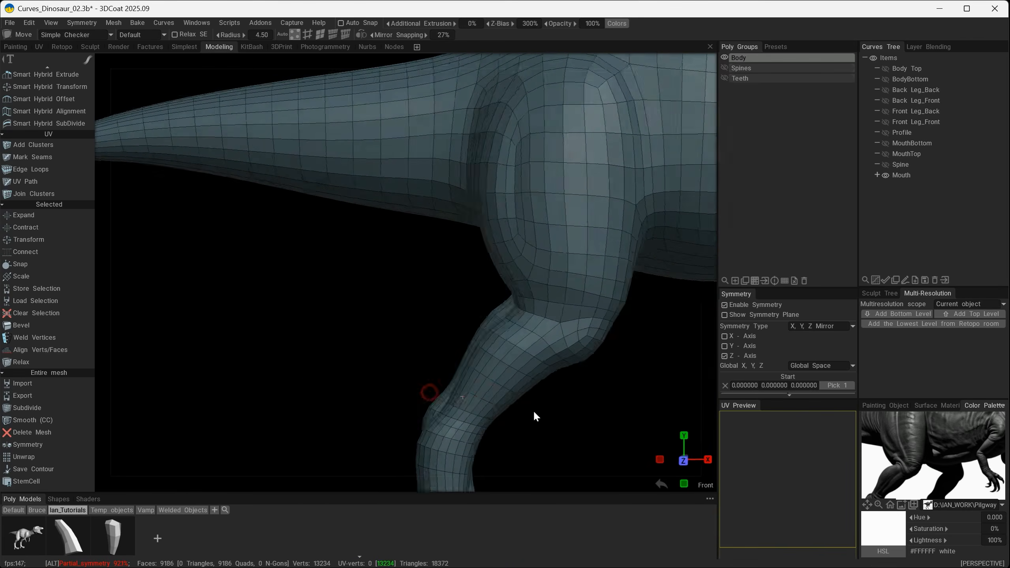
scroll(487, 413, "down", 5)
left_click_drag(501, 406, 401, 309, "alt")
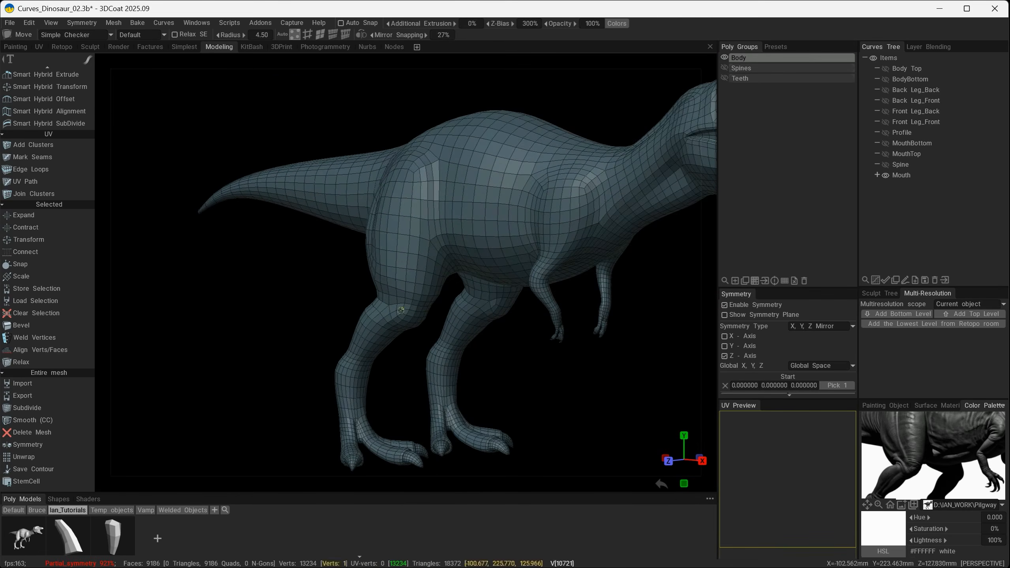
left_click_drag(442, 350, 465, 378, "alt")
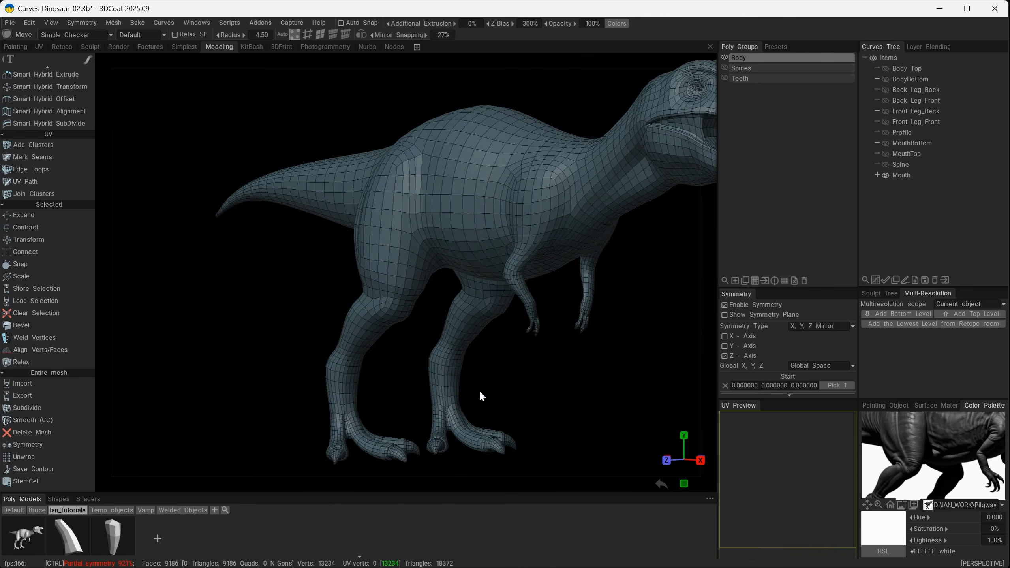
key("ctrl+z")
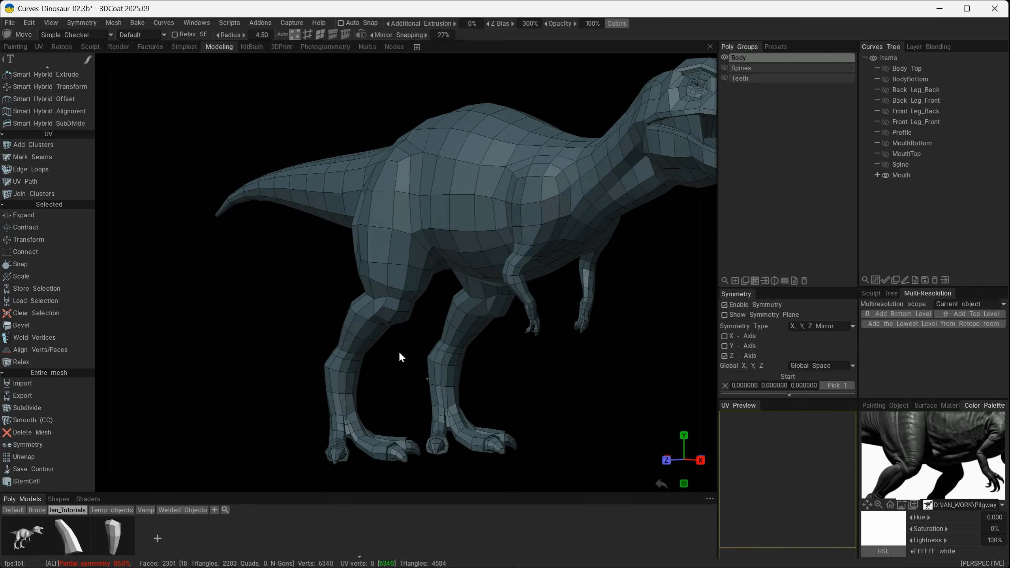
Select the central block of faces on the floor of the mouth inside the lower jaw.
left_click_drag(399, 351, 473, 334, "alt")
right_click_drag(474, 335, 510, 347, "alt")
mouse_move(520, 334)
middle_mouse_down("alt")
mouse_move(512, 323)
mouse_move(521, 320)
middle_mouse_up("alt")
right_click_drag(521, 322, 479, 325, "alt")
middle_click_drag(636, 238, 500, 306, "alt")
left_click_drag(447, 300, 423, 295, "alt")
left_click(320, 35)
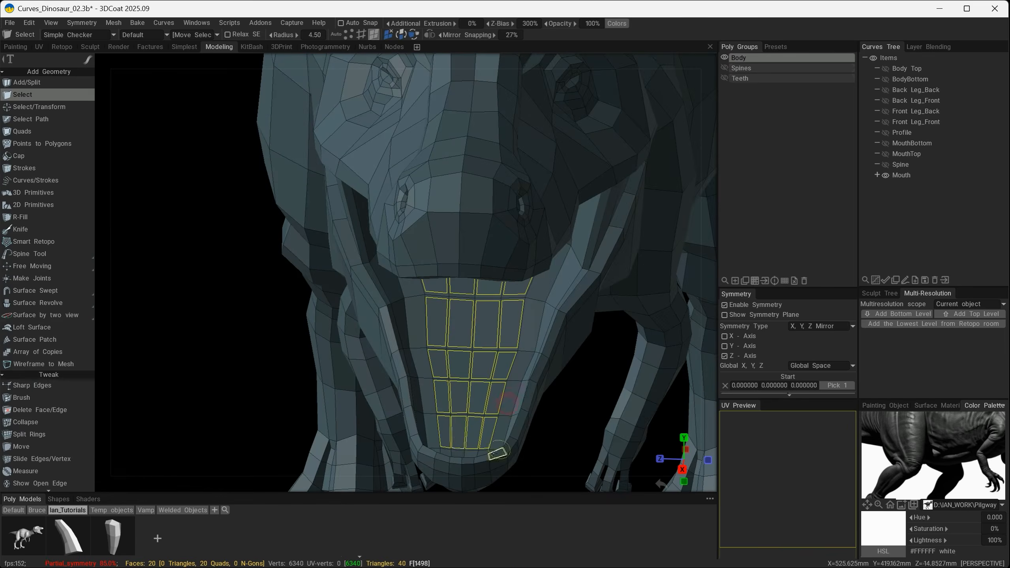
left_click_drag(498, 453, 547, 370, "alt")
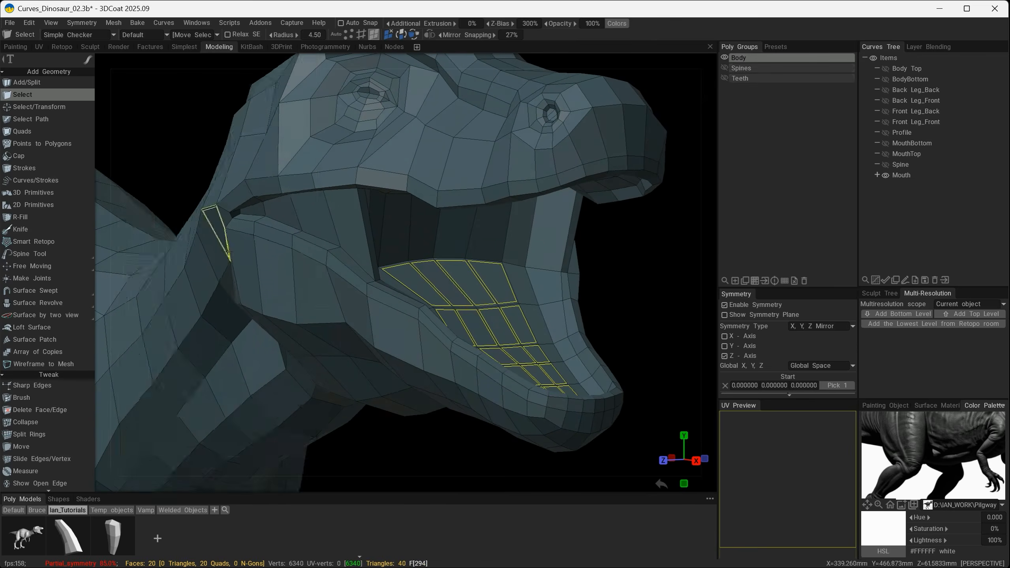
Extrude the selected mouth-floor faces upward with the Transform tool to raise the tongue inside the lower jaw.
key("space")
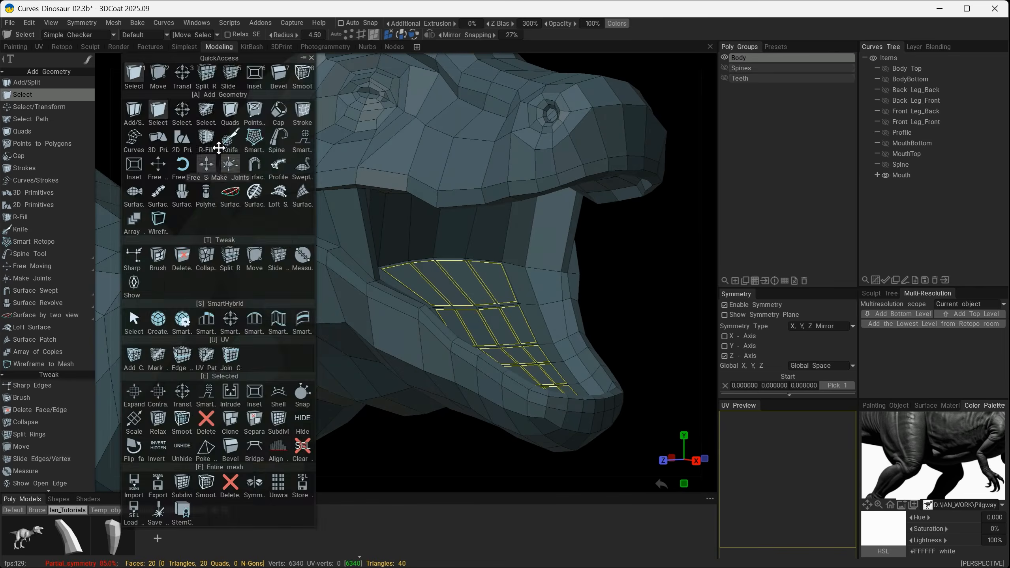
left_click(184, 72)
left_click_drag(327, 295, 504, 266, "alt+shift")
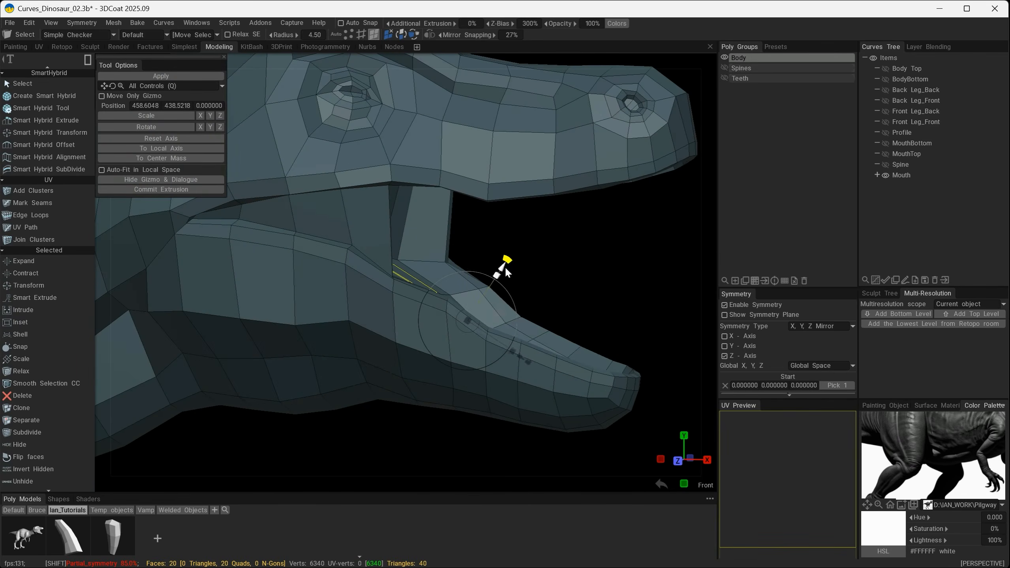
left_click(144, 189)
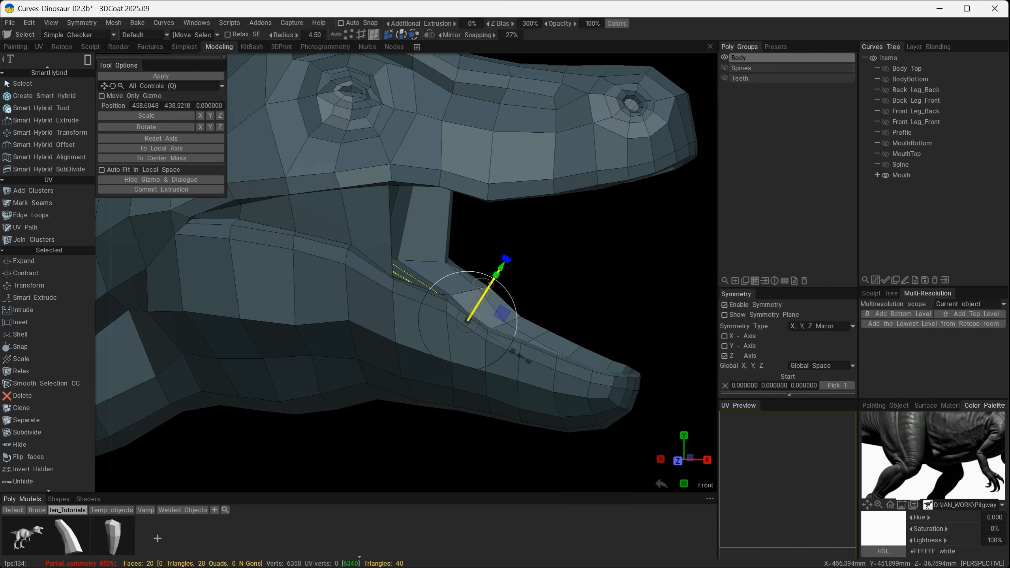
left_click_drag(502, 274, 543, 318)
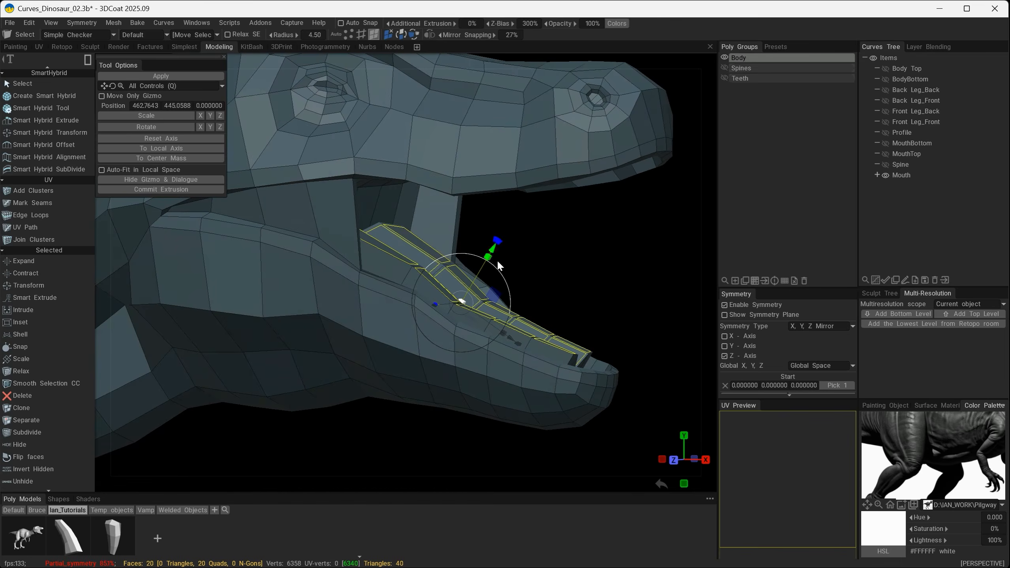
Adjust the height and angle of the extruded tongue faces and finish the transform.
left_click_drag(492, 251, 506, 243)
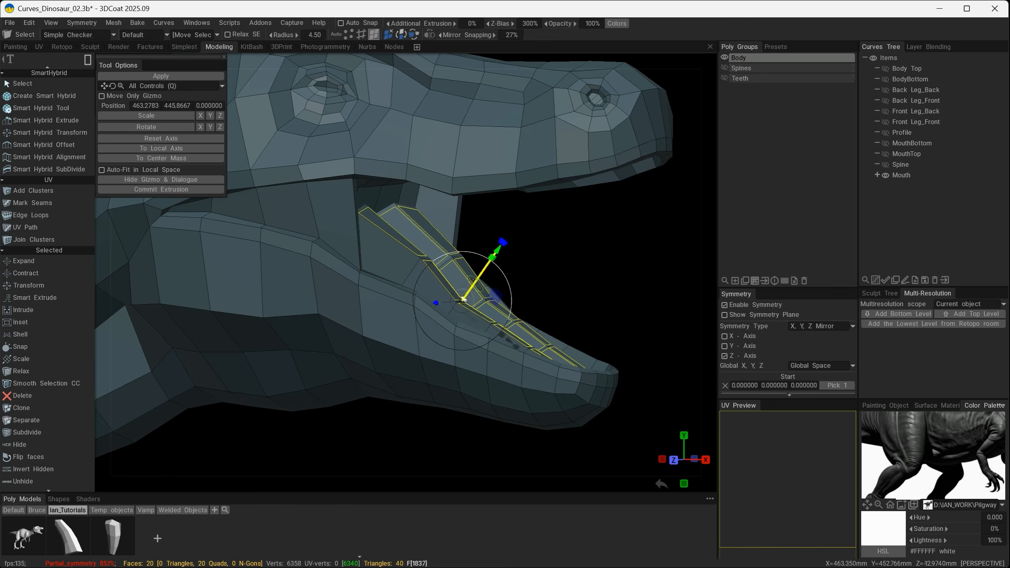
mouse_move(571, 295)
left_mouse_down()
mouse_move(515, 295)
mouse_move(553, 294)
left_mouse_up()
left_click_drag(482, 241, 475, 244)
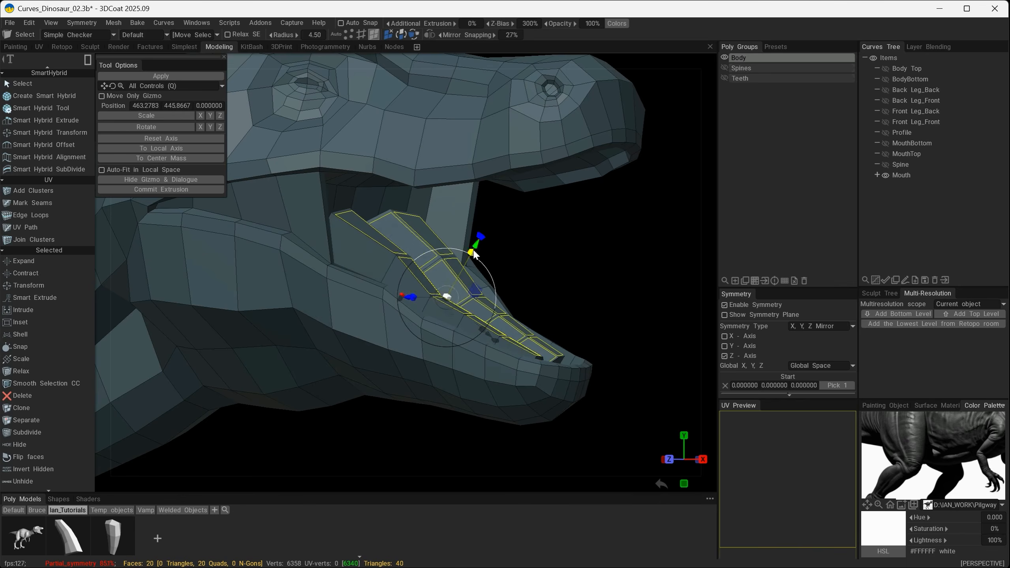
left_click_drag(499, 280, 545, 329)
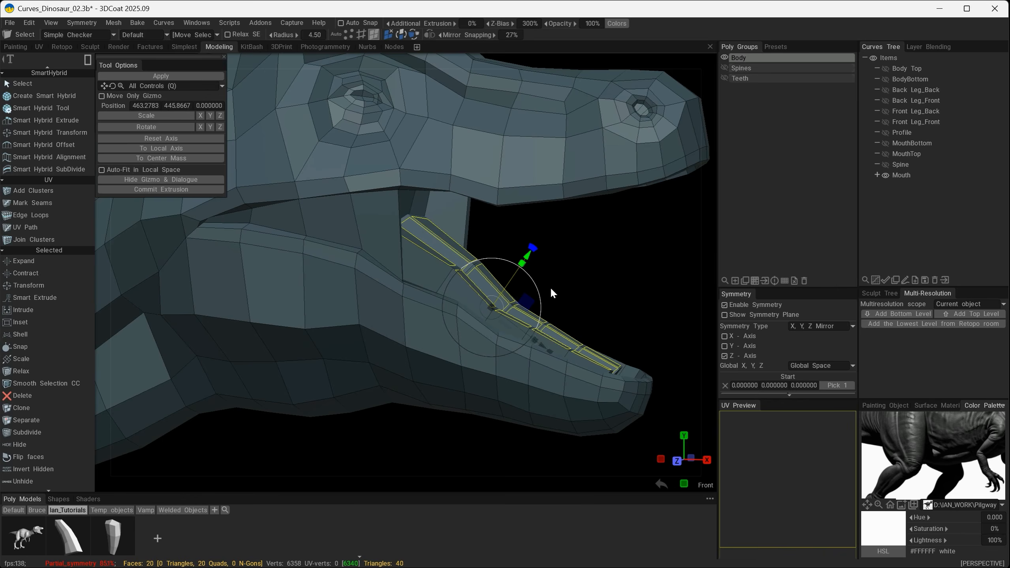
key("Escape")
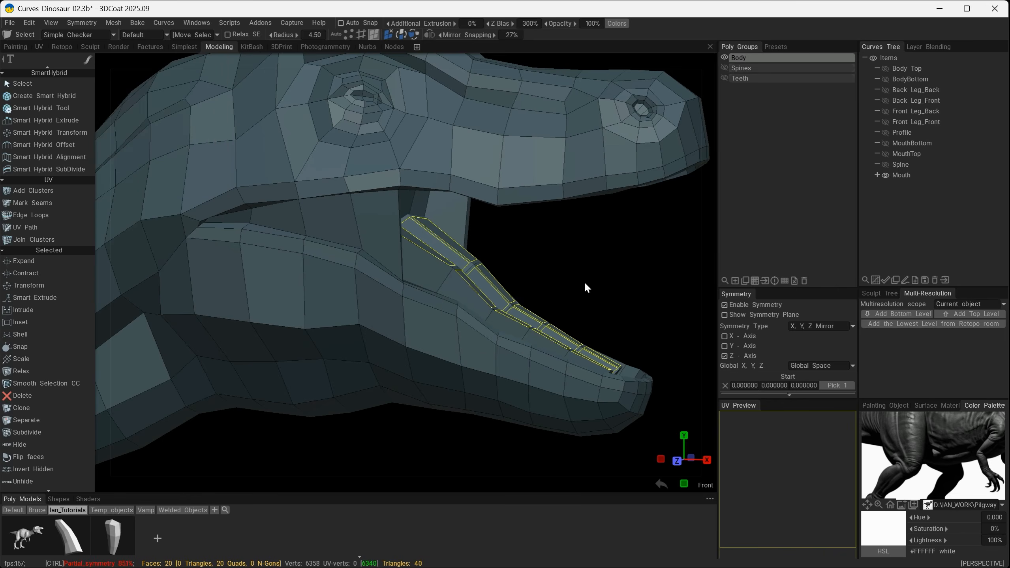
left_click_drag(585, 286, 324, 323, "alt")
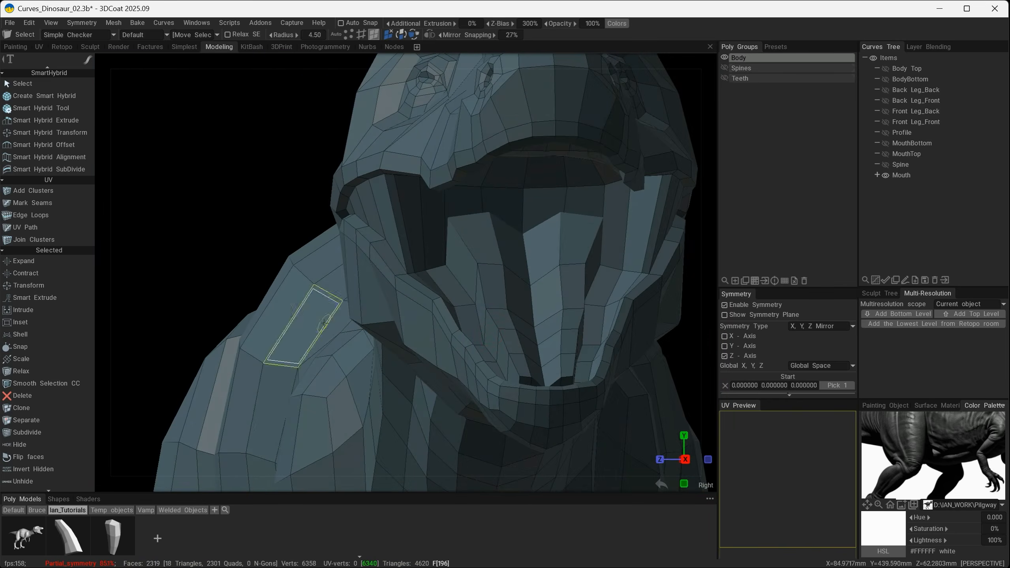
Move the vertices along the back of the tongue to round its rear edge and open the centre groove.
left_click(346, 34)
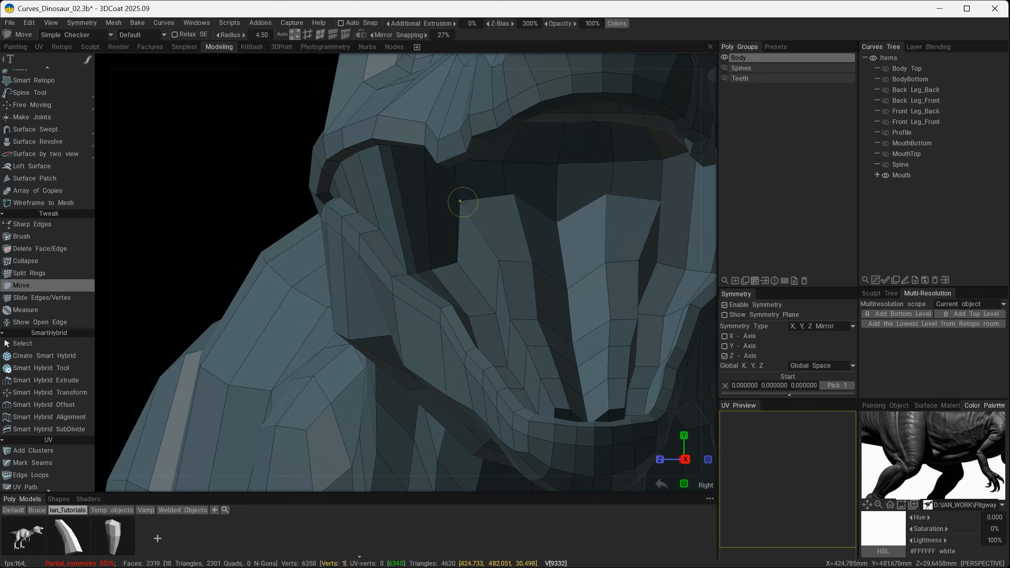
mouse_move(460, 201)
left_mouse_down()
mouse_move(516, 195)
mouse_move(470, 268)
mouse_move(492, 300)
mouse_move(492, 360)
mouse_move(498, 260)
mouse_move(482, 241)
mouse_move(513, 233)
left_mouse_up()
left_click_drag(570, 271, 640, 268, "alt")
left_click_drag(525, 235, 526, 254)
left_click_drag(526, 255, 514, 323, "alt")
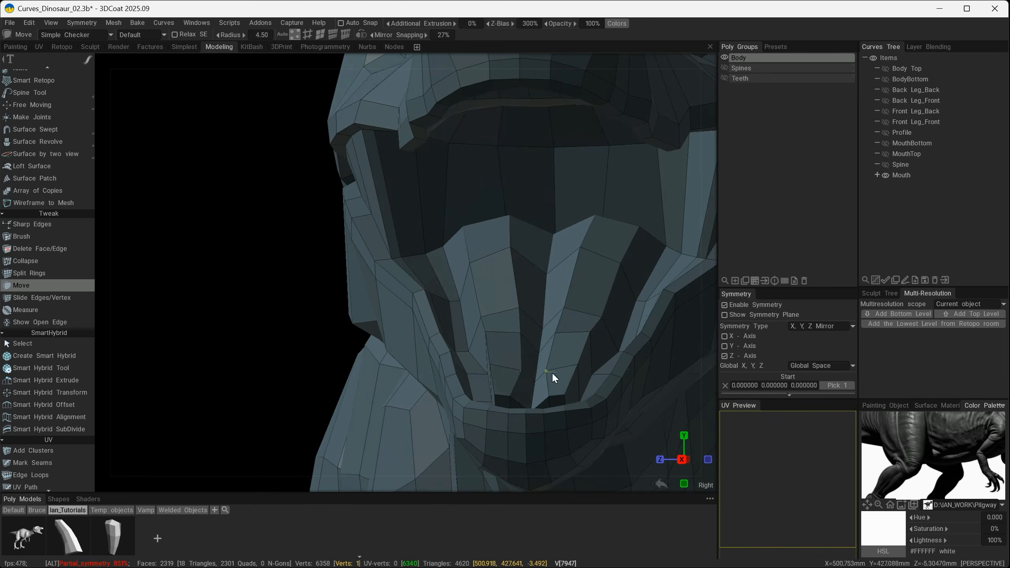
Reposition the vertices along the tongue's centre groove towards the front of the mouth.
left_click_drag(551, 378, 492, 353, "alt")
right_click_drag(497, 359, 553, 342, "alt")
left_click_drag(553, 343, 446, 385, "alt")
left_click_drag(442, 334, 469, 357, "alt")
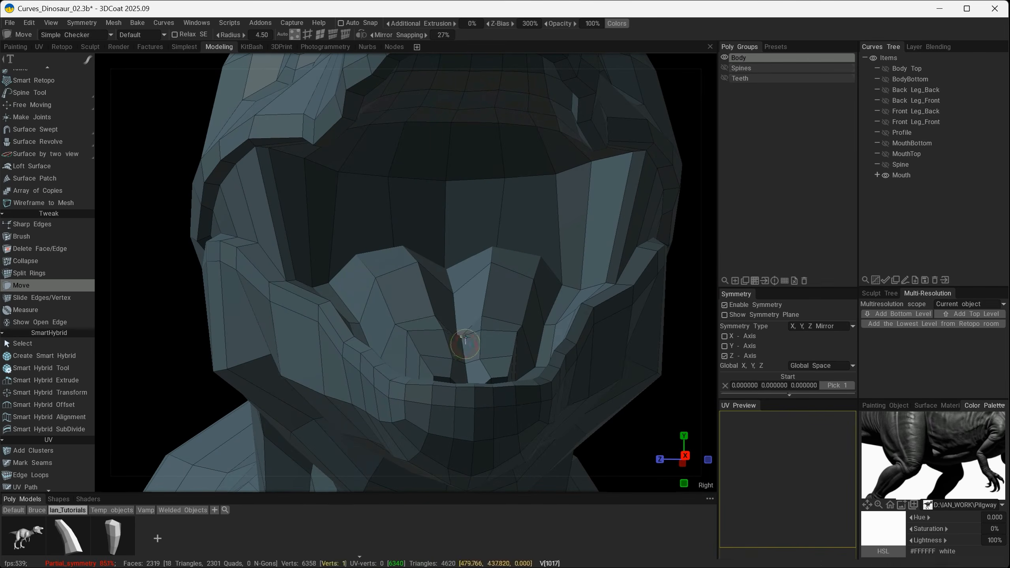
Move the edges around the tongue tip to close it up against the front of the lower jaw.
left_click_drag(453, 359, 538, 386, "alt")
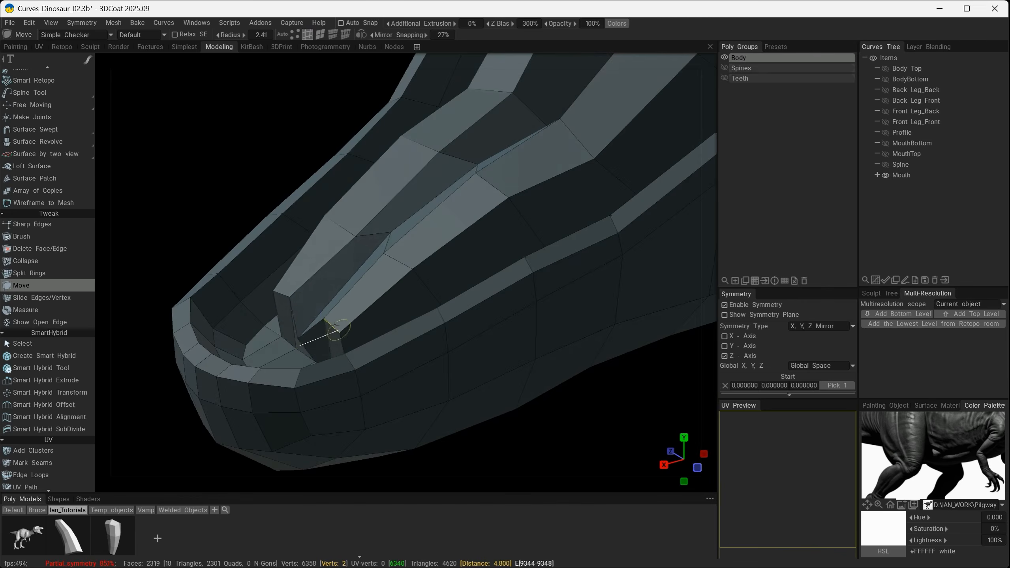
mouse_move(303, 342)
left_mouse_down("alt")
mouse_move(364, 301)
mouse_move(348, 298)
mouse_move(316, 363)
mouse_move(331, 375)
mouse_move(299, 358)
left_mouse_up("alt")
left_click_drag(259, 311, 311, 365, "alt")
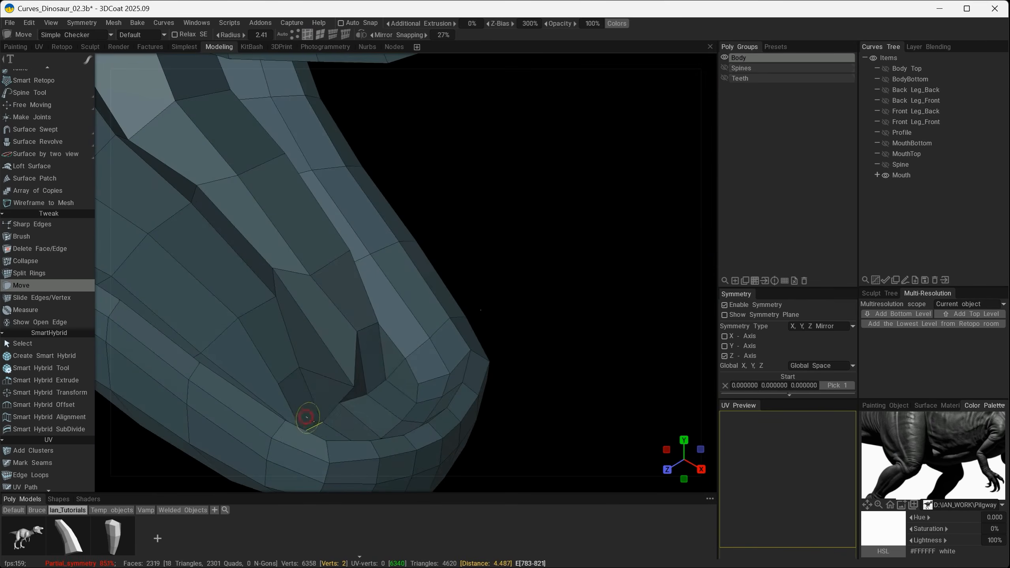
left_click_drag(317, 425, 217, 358, "alt")
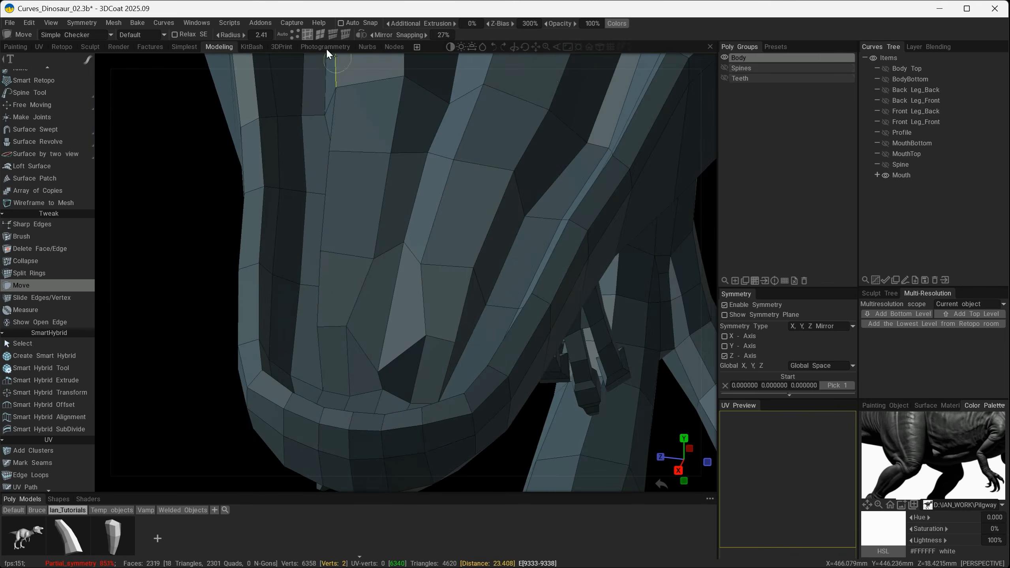
Move the individual vertices at the tongue tip to even out its shape and blend it into the jaw floor.
left_click(296, 37)
left_click_drag(435, 284, 371, 324, "alt")
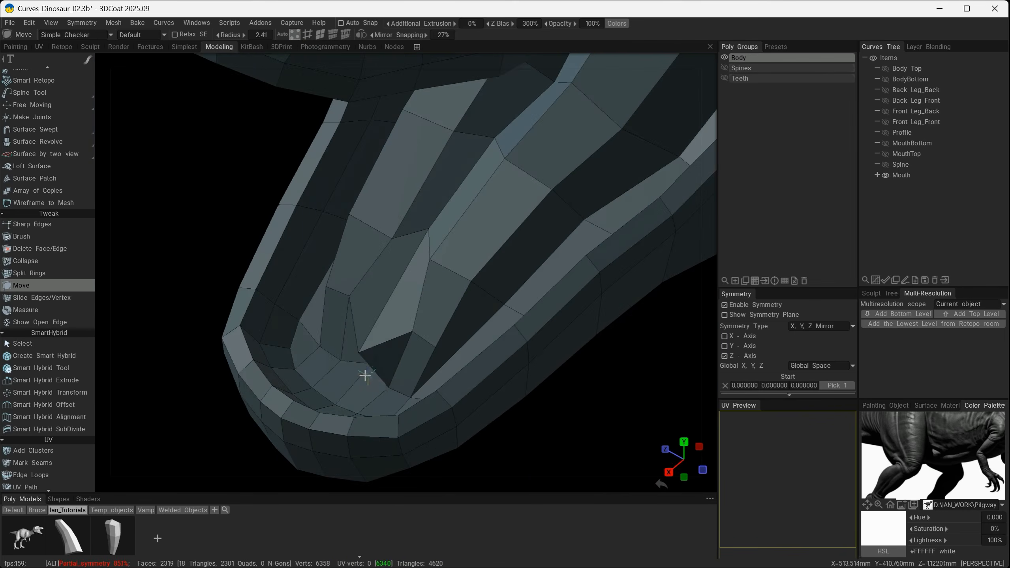
left_click_drag(365, 371, 482, 372, "alt")
left_click_drag(341, 379, 274, 350, "alt")
left_click_drag(458, 270, 517, 270, "alt")
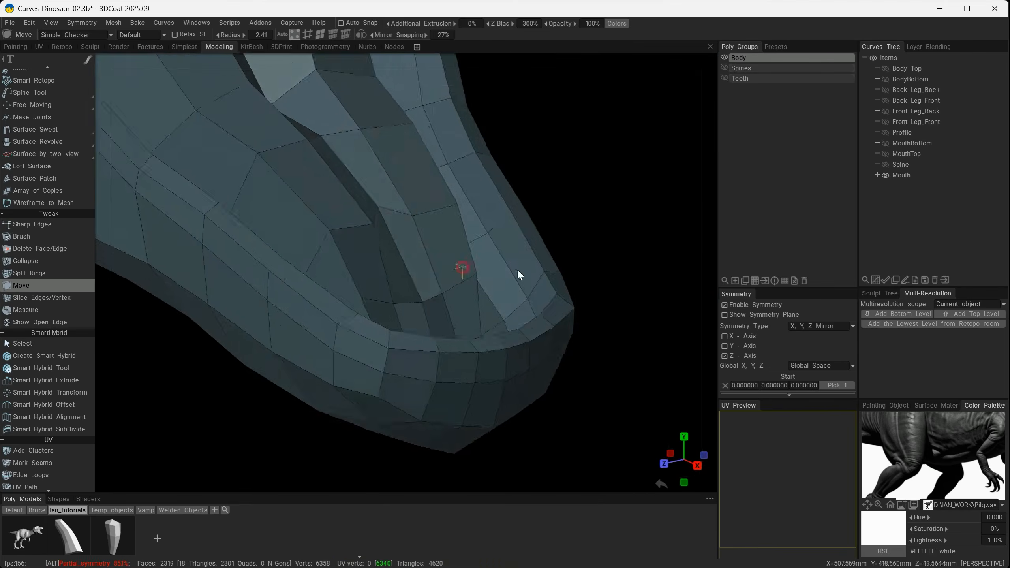
left_click_drag(423, 268, 339, 242, "alt")
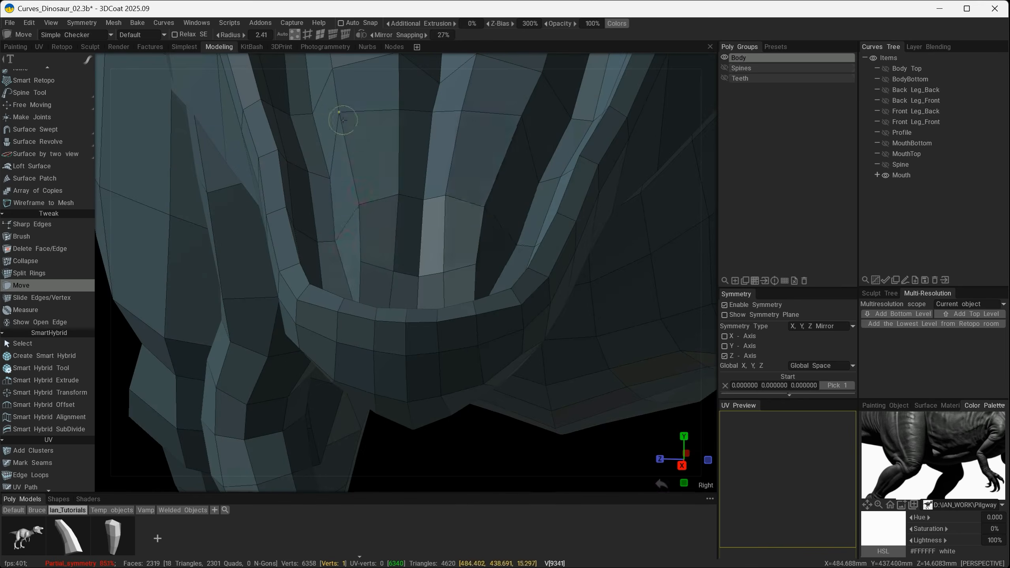
Refine the vertices along the middle of the tongue to smooth the centre groove.
left_click_drag(343, 120, 440, 182, "alt")
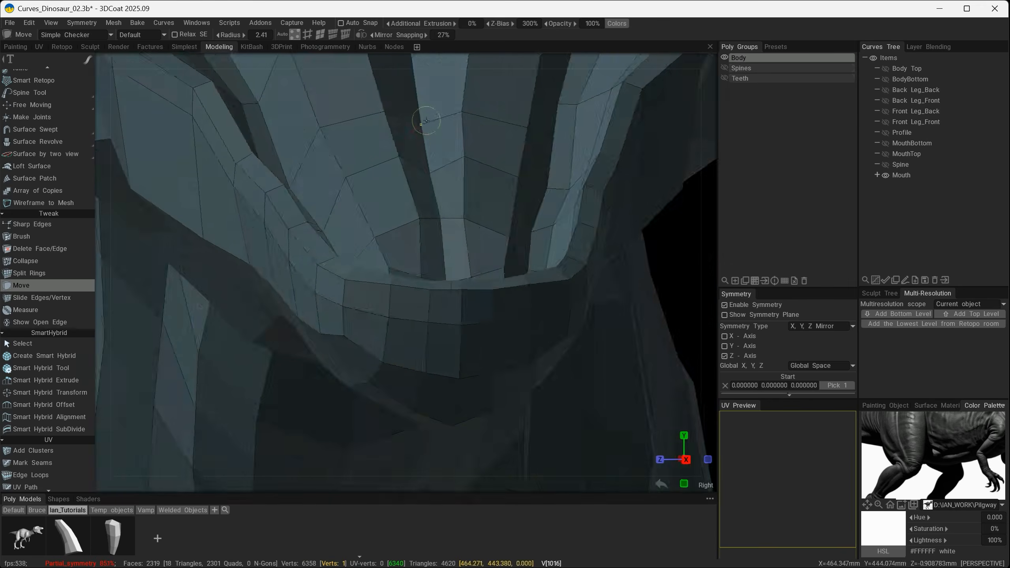
right_click_drag(462, 233, 421, 233, "alt")
left_click_drag(421, 232, 474, 219, "alt")
right_click_drag(425, 224, 451, 223, "alt")
middle_click_drag(454, 139, 455, 231, "alt")
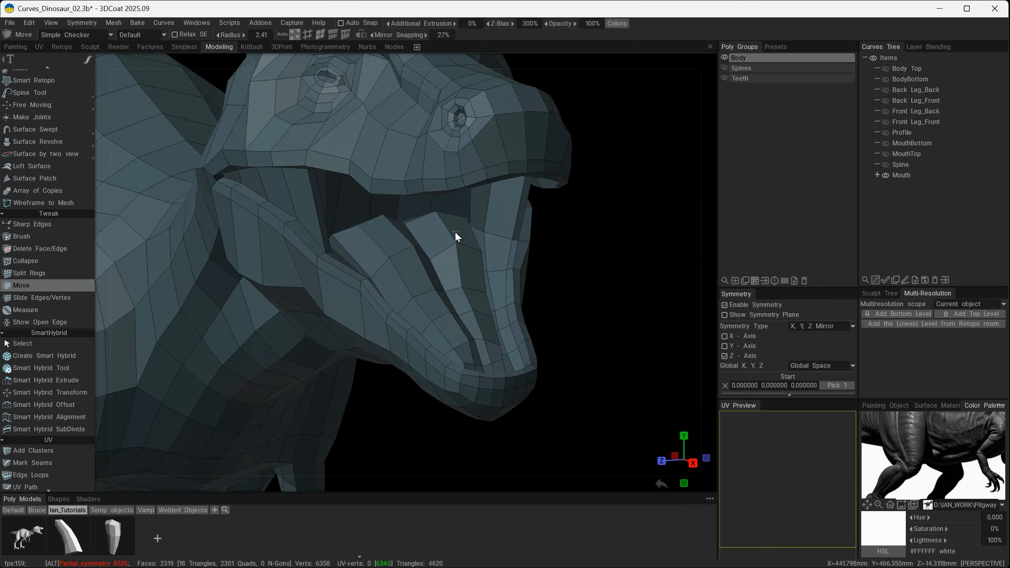
Subdivide the body to inspect the smoothed tongue and mouth from several angles, and undo the subdivision.
left_click_drag(454, 231, 434, 213, "alt")
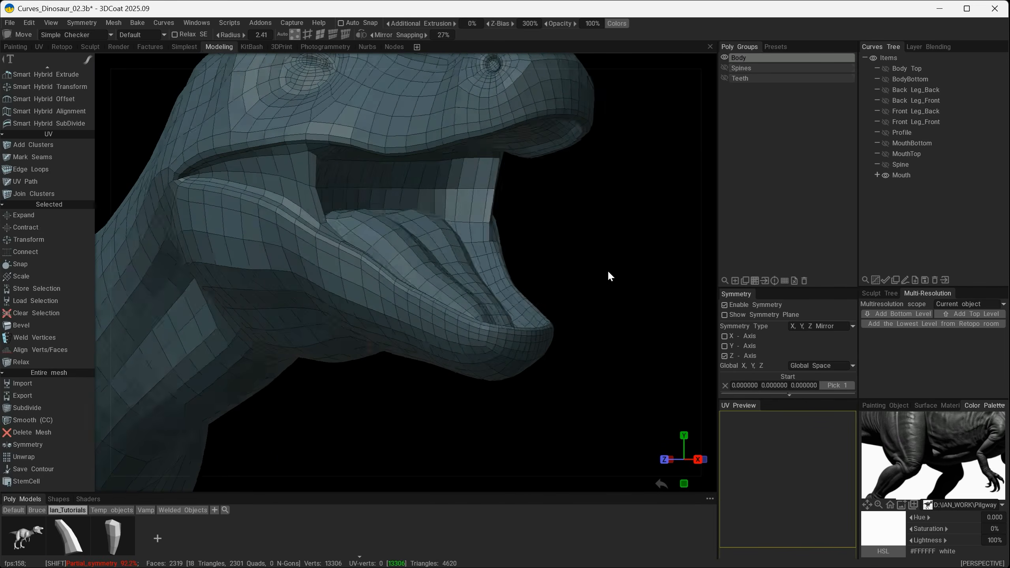
left_click_drag(561, 250, 319, 264, "alt")
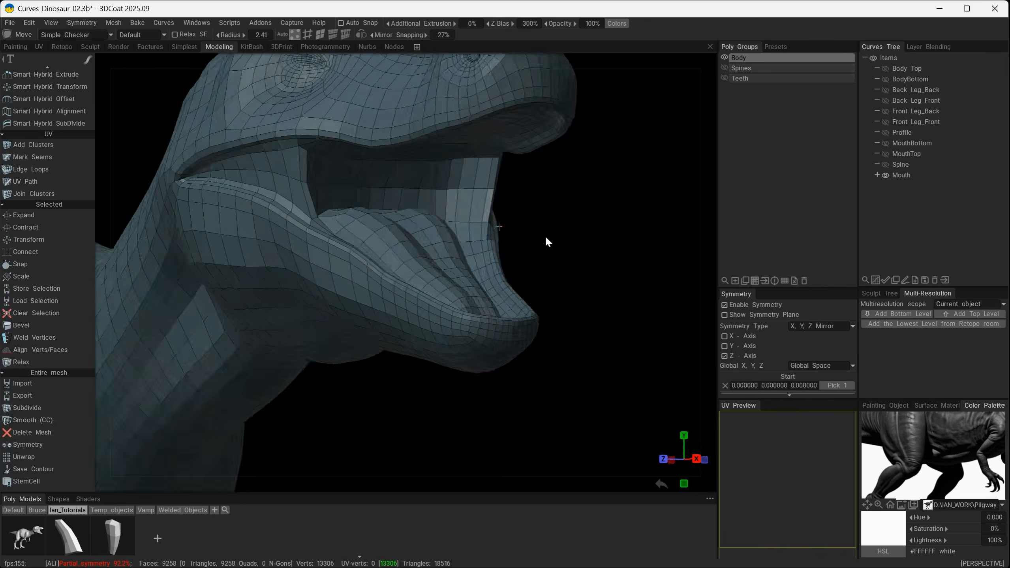
left_click_drag(546, 235, 581, 245, "alt")
mouse_move(437, 254)
right_mouse_down("alt")
mouse_move(459, 255)
mouse_move(435, 248)
right_mouse_up("alt")
middle_click_drag(439, 184, 433, 260, "alt")
left_click_drag(433, 259, 611, 344, "alt")
key("shift+w")
key("shift+w")
right_click_drag(596, 347, 506, 328, "alt")
middle_click_drag(506, 329, 507, 322, "alt")
right_click_drag(507, 321, 592, 318, "alt")
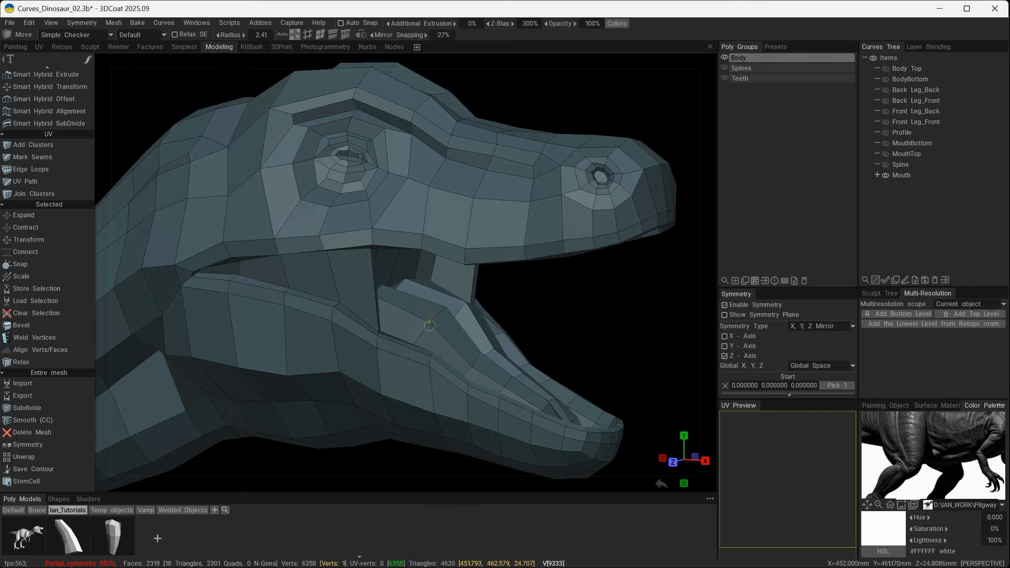
Move the vertices along the tongue's outer side and back corner to widen it towards the inner jaw wall.
left_click_drag(430, 326, 438, 301, "alt")
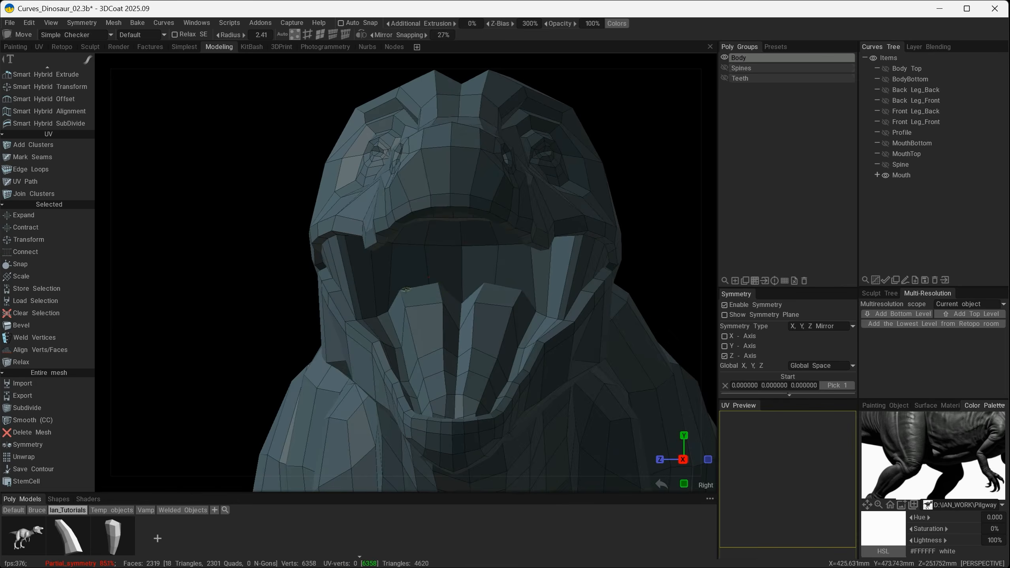
scroll(405, 379, "up", 5)
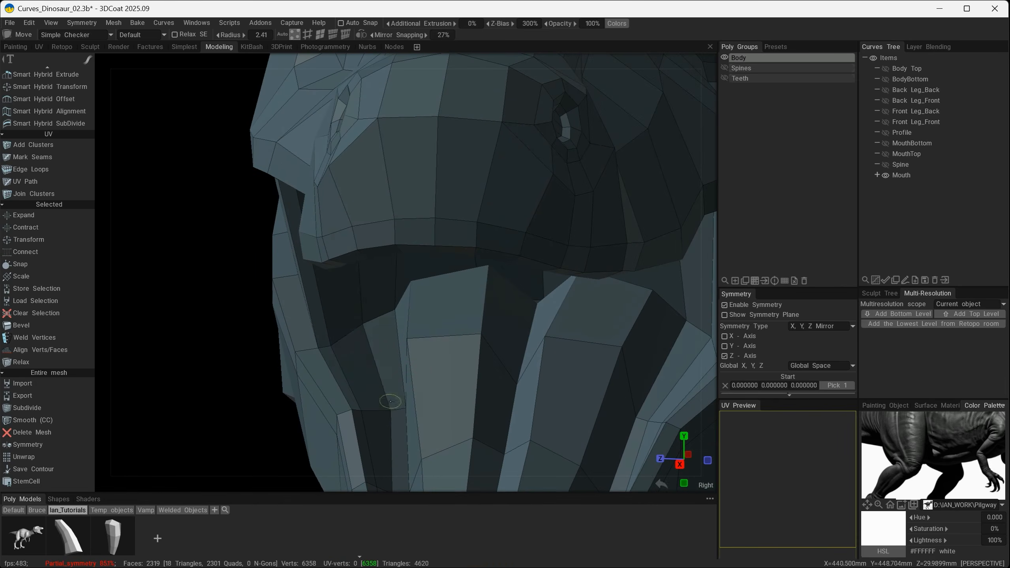
left_click_drag(390, 312, 382, 315)
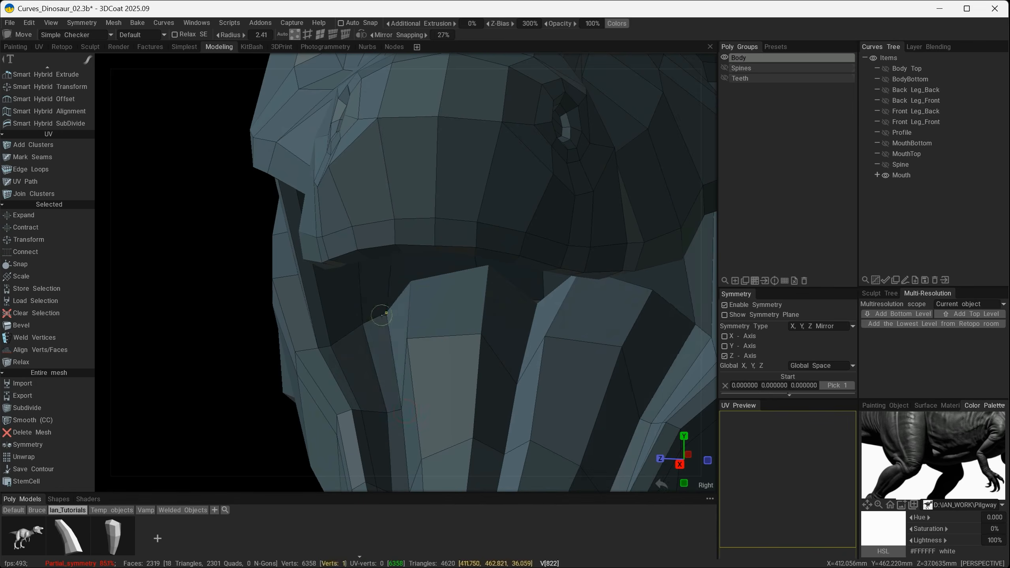
middle_click_drag(408, 340, 541, 392)
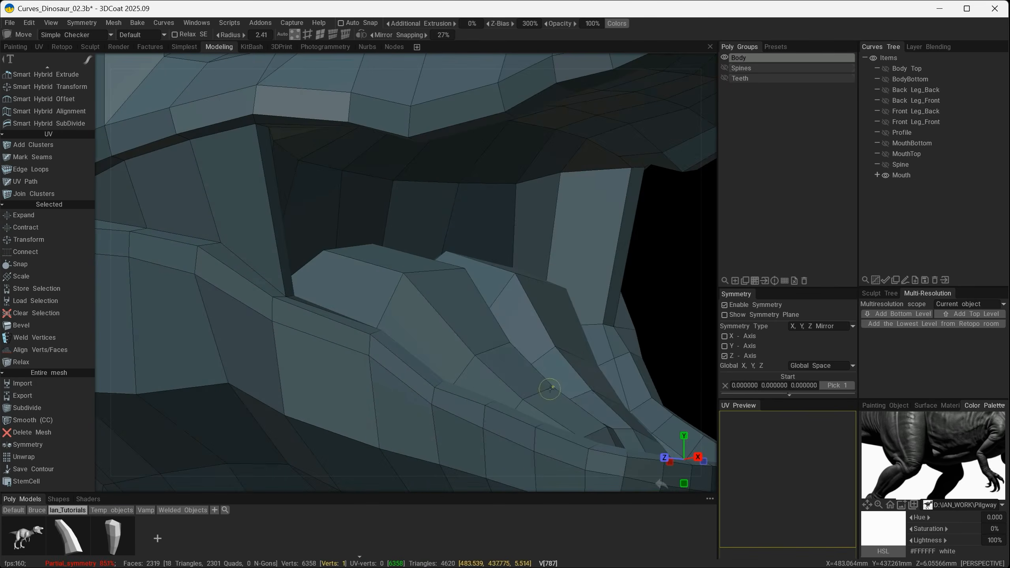
left_click_drag(549, 388, 526, 392)
Check the widened tongue with a temporary subdivision of the body.
middle_click_drag(552, 399, 566, 377)
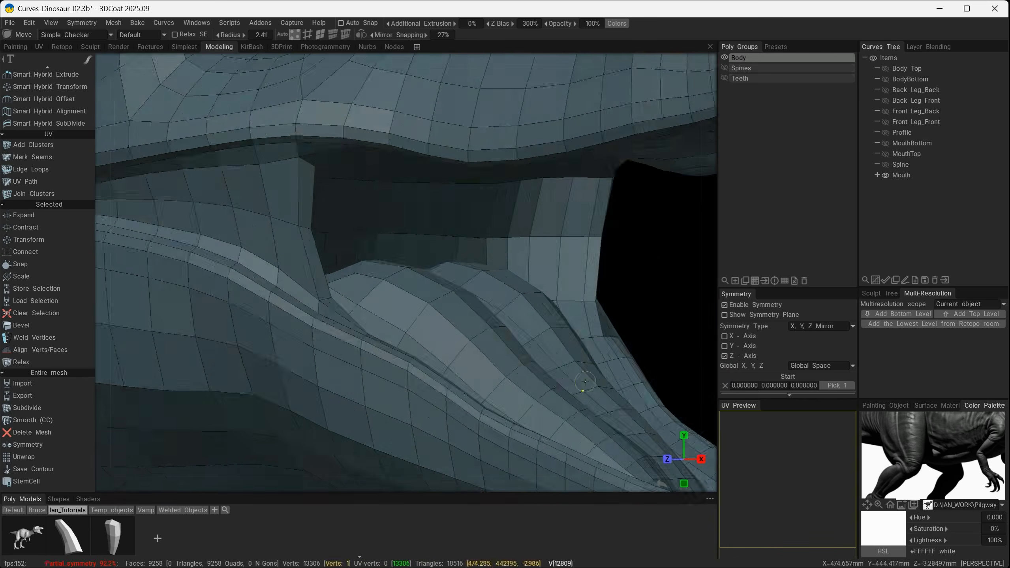
scroll(575, 343, "down", 5)
middle_click_drag(575, 343, 610, 352)
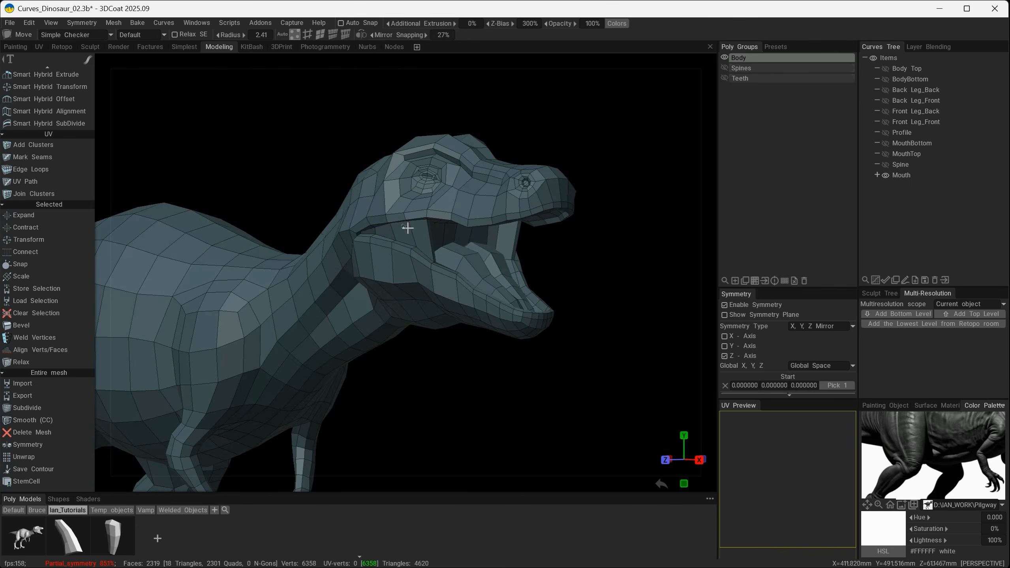
Move the vertices in the rings around the eye opening to refine the eyelid and socket shape.
mouse_move(408, 228)
middle_mouse_down("alt")
mouse_move(419, 227)
mouse_move(408, 230)
middle_mouse_up("alt")
right_click_drag(435, 197, 442, 178, "alt")
middle_click_drag(442, 177, 460, 187, "alt")
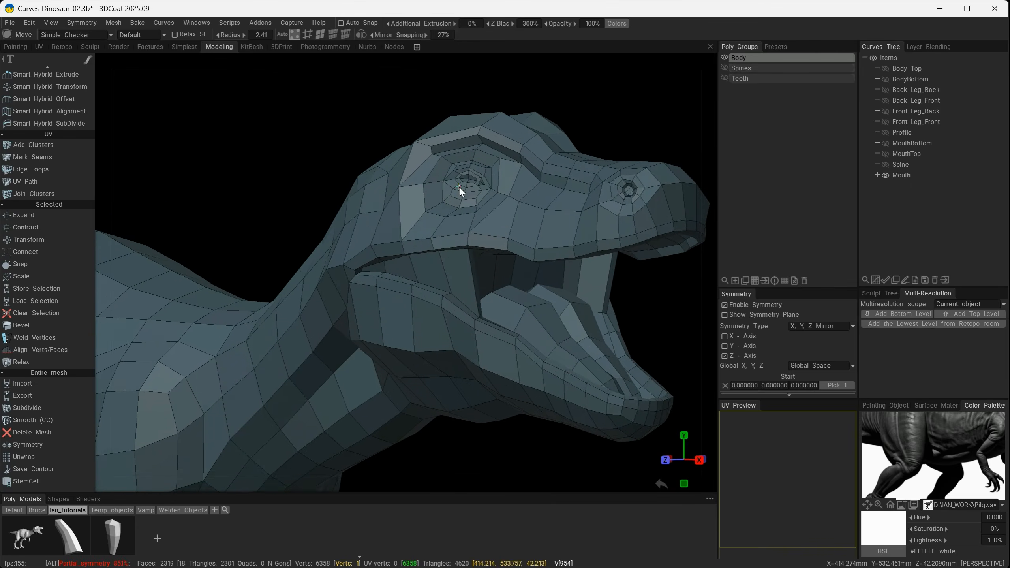
right_click_drag(454, 188, 471, 191, "alt")
middle_click_drag(535, 119, 502, 171, "alt")
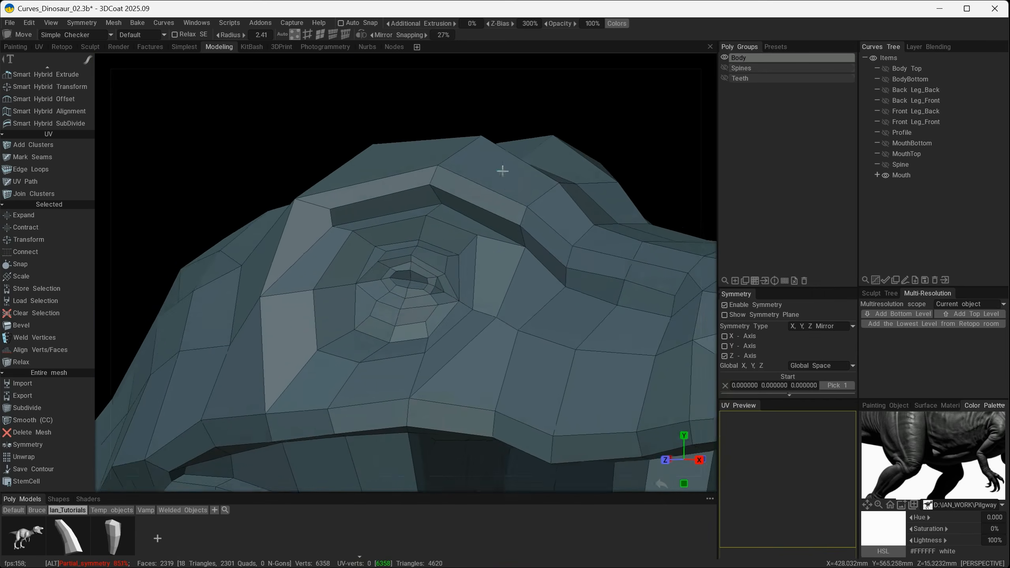
right_click_drag(463, 254, 486, 259, "alt")
mouse_move(460, 266)
left_mouse_down("alt")
mouse_move(327, 258)
mouse_move(433, 258)
mouse_move(383, 278)
left_mouse_up("alt")
right_click_drag(383, 277, 415, 273, "alt")
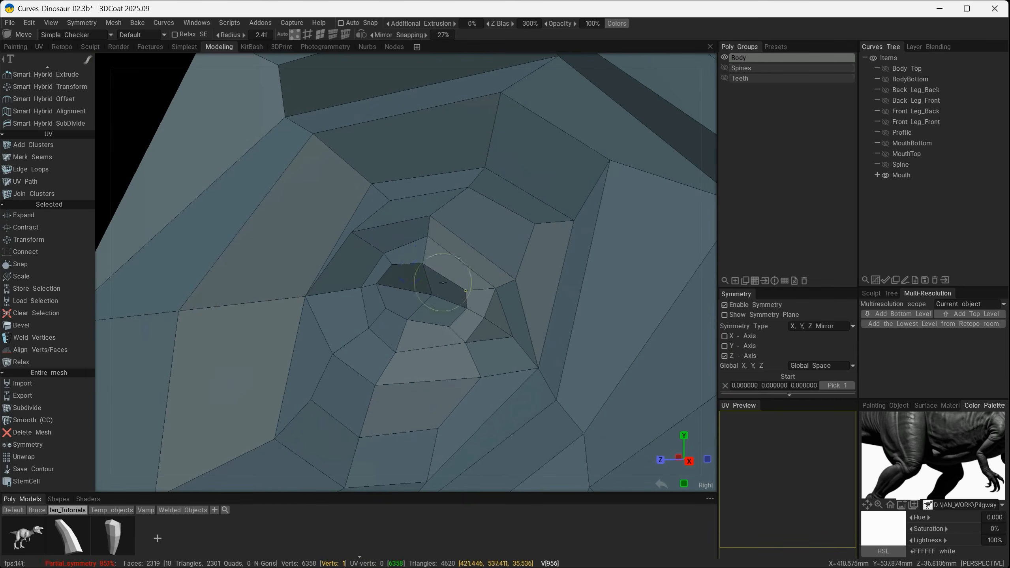
mouse_move(443, 282)
left_mouse_down("alt")
mouse_move(591, 245)
mouse_move(547, 249)
left_mouse_up("alt")
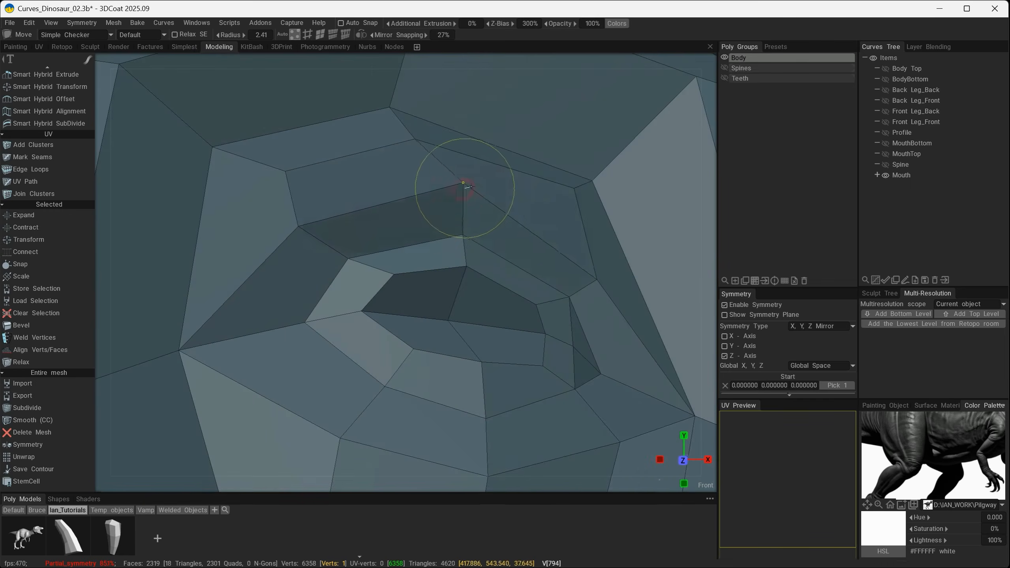
left_click_drag(435, 207, 549, 220, "alt")
left_click_drag(467, 245, 402, 259, "alt")
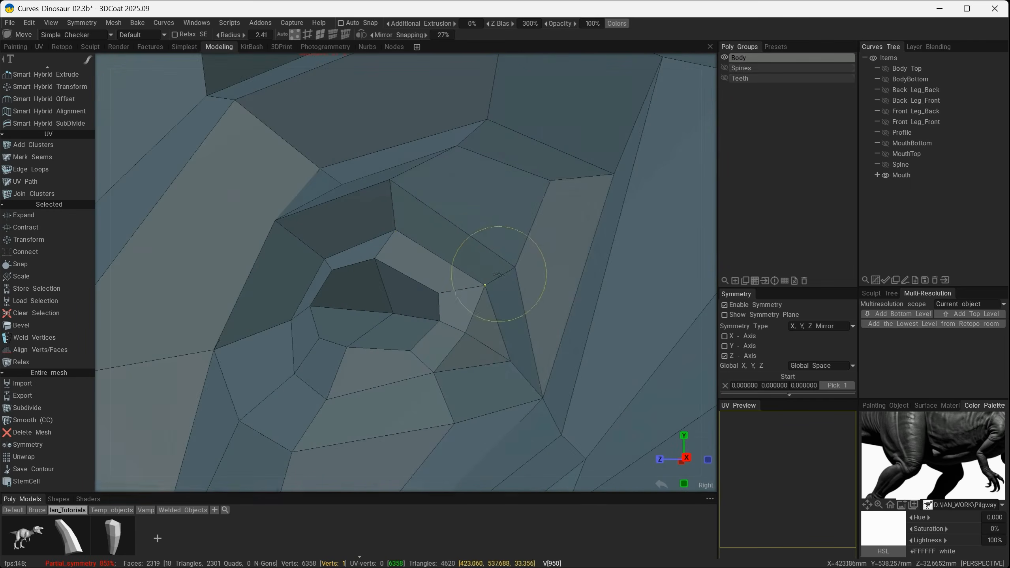
left_click_drag(406, 219, 469, 231, "alt")
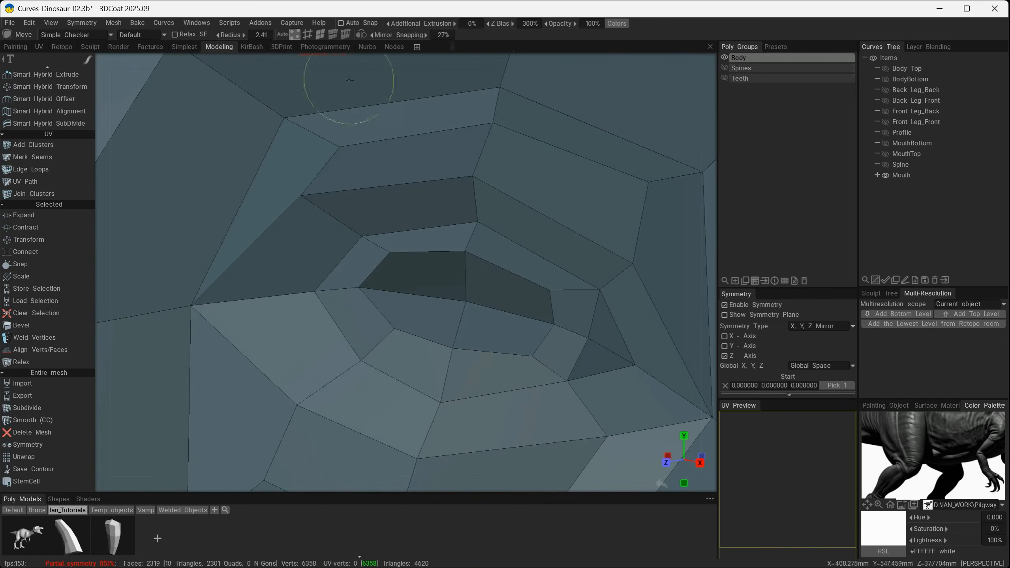
Extrude the four faces filling the eye opening and push them slightly inward along their local axis.
left_click(320, 35)
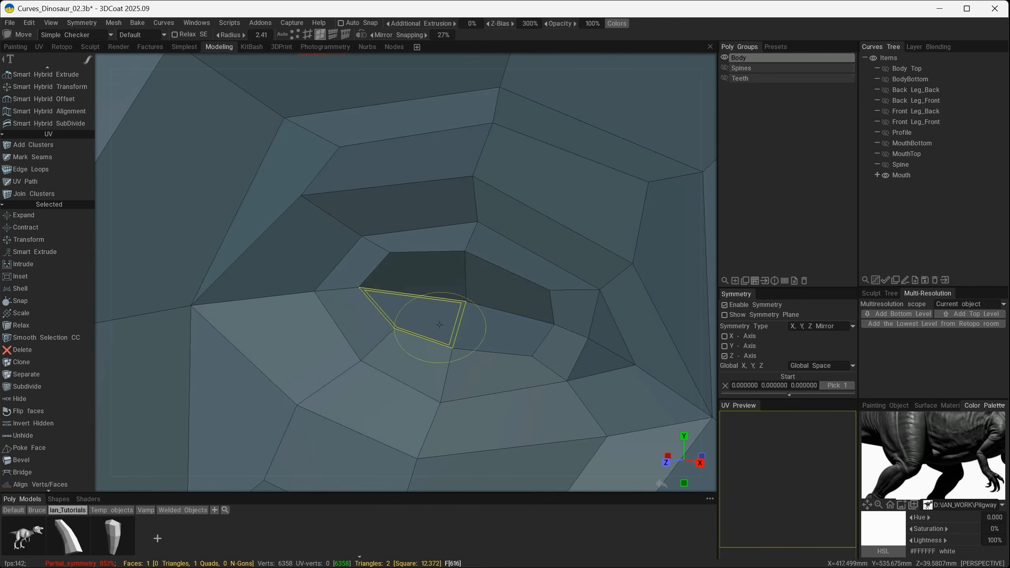
key("space")
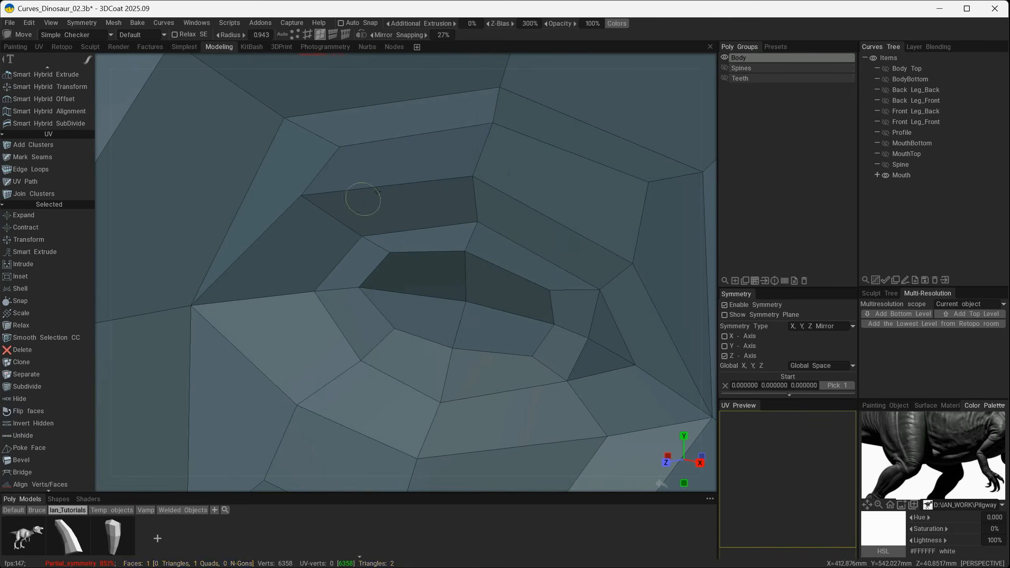
key("space")
left_click(384, 94)
left_click(373, 37)
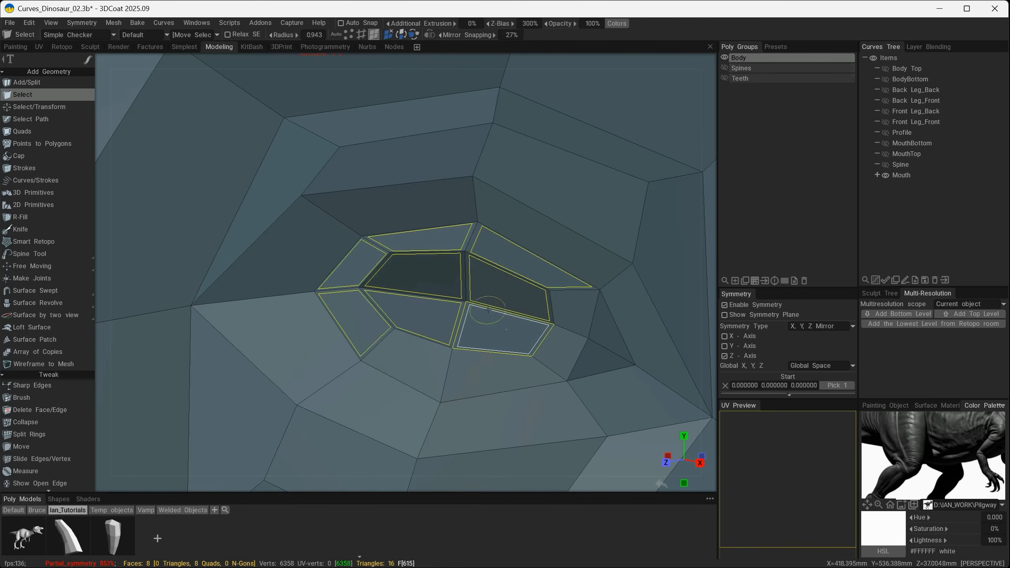
left_click(490, 296, "shift")
left_click(490, 321, "shift")
left_click(437, 319, "shift")
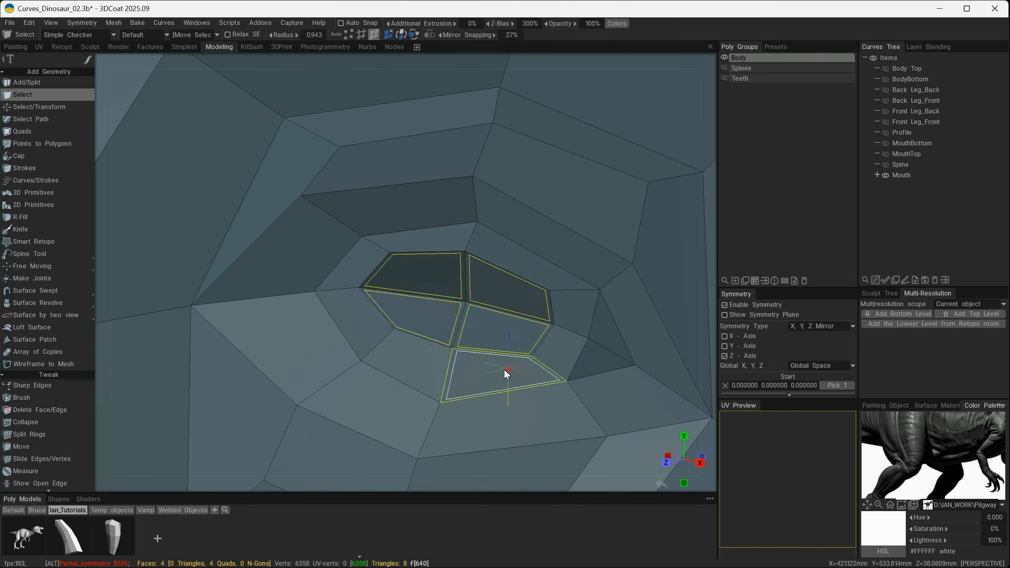
left_click_drag(504, 367, 458, 392, "alt")
key("space")
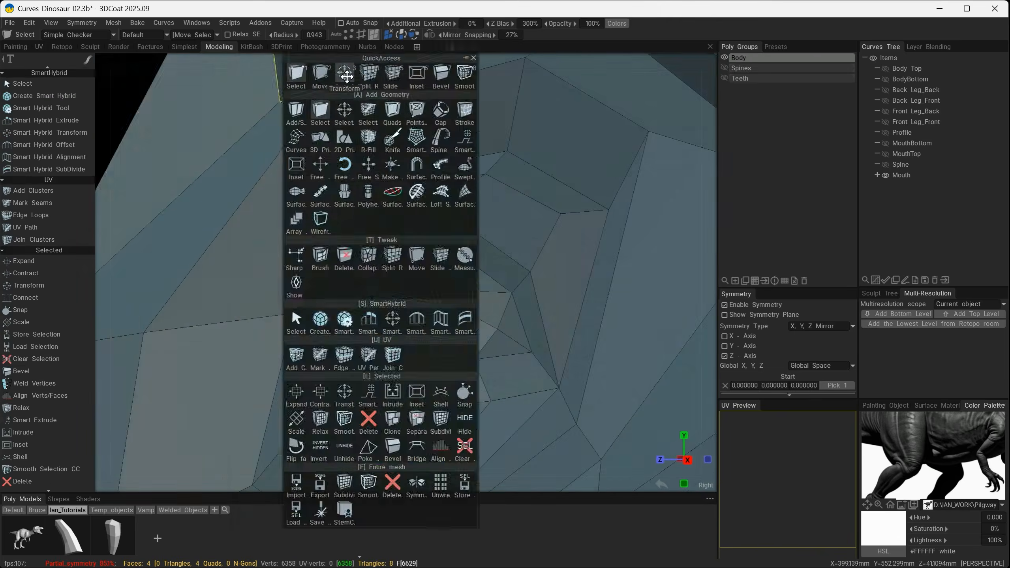
left_click(345, 73)
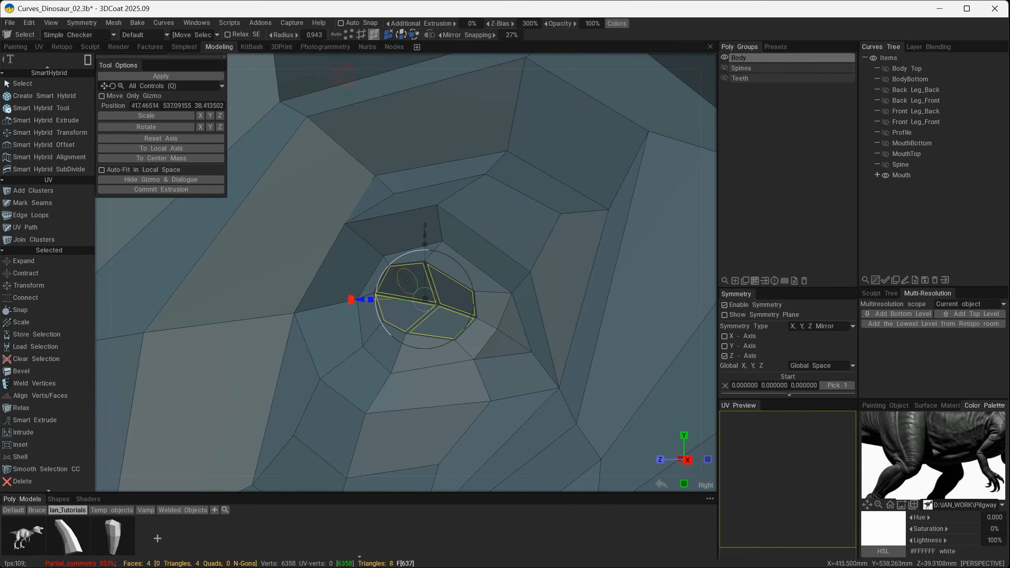
left_click(180, 147)
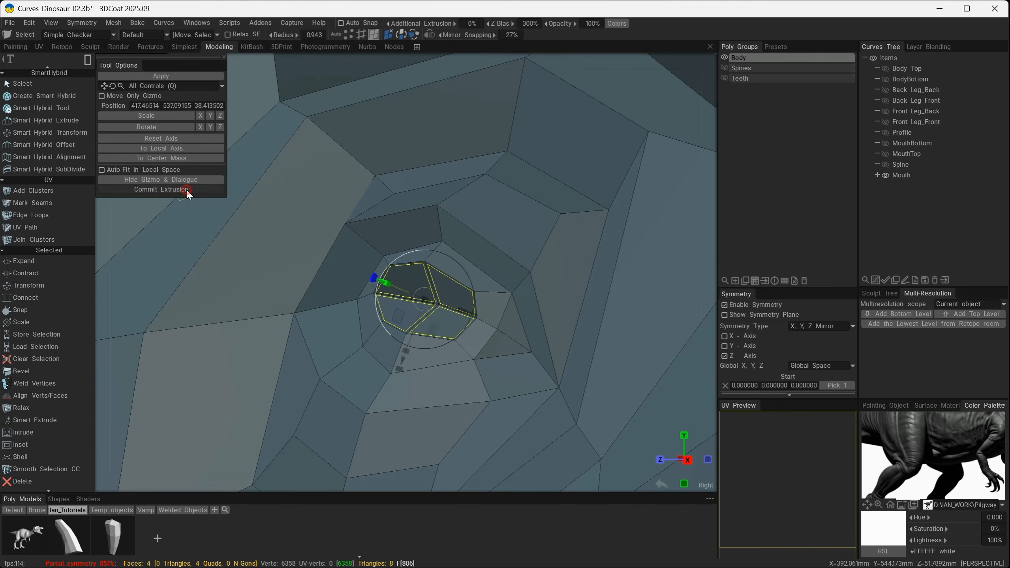
left_click_drag(381, 281, 401, 289)
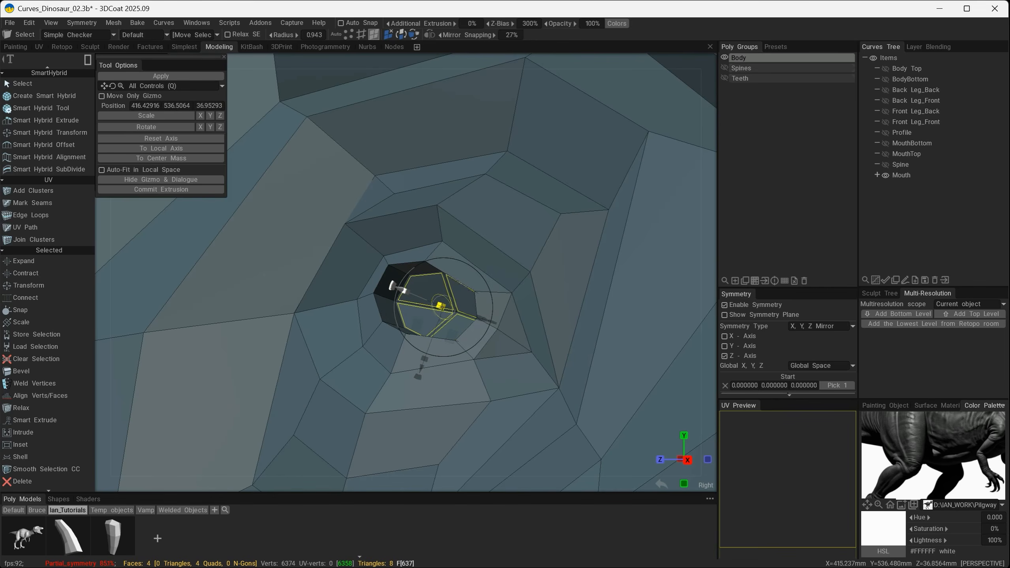
left_click_drag(394, 286, 384, 283)
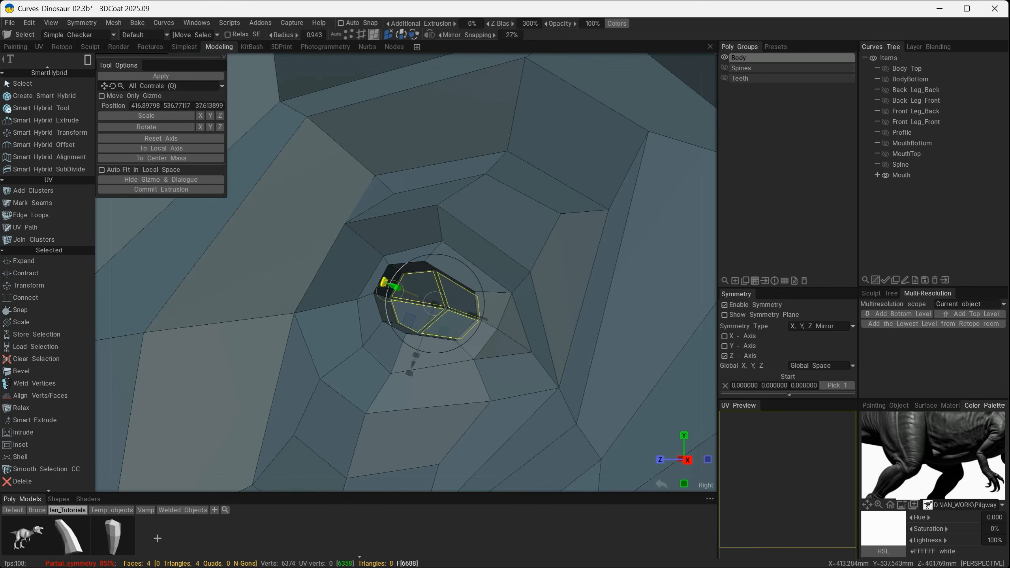
Extrude the four eye faces a second time, deeper into the socket and smaller, and clear the face selection.
left_click(184, 189)
mouse_move(393, 286)
left_mouse_down()
mouse_move(409, 291)
mouse_move(396, 287)
left_mouse_up()
left_click_drag(376, 355, 398, 378, "alt")
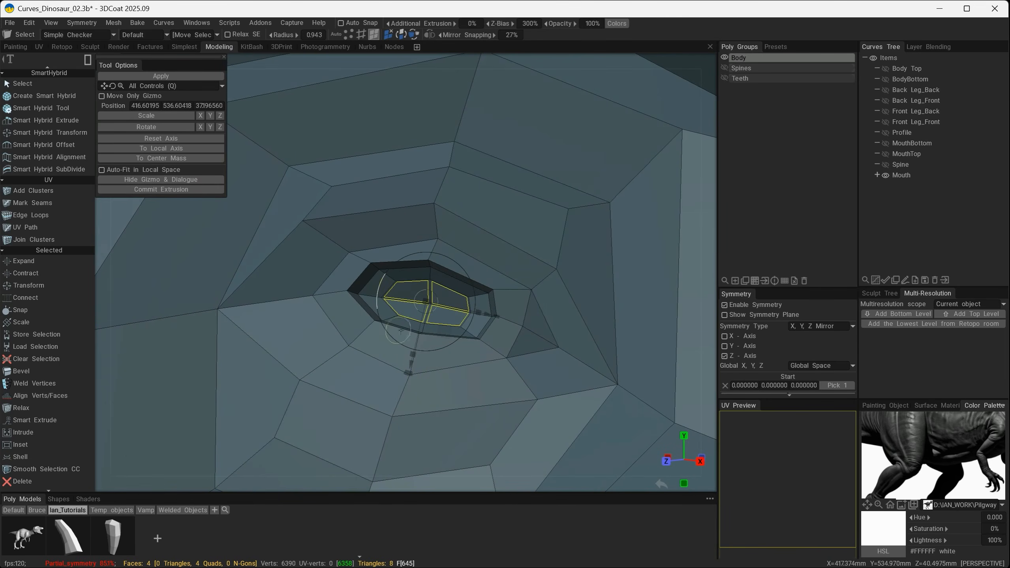
key("Escape")
left_click_drag(400, 310, 356, 306, "alt")
key("ctrl+d")
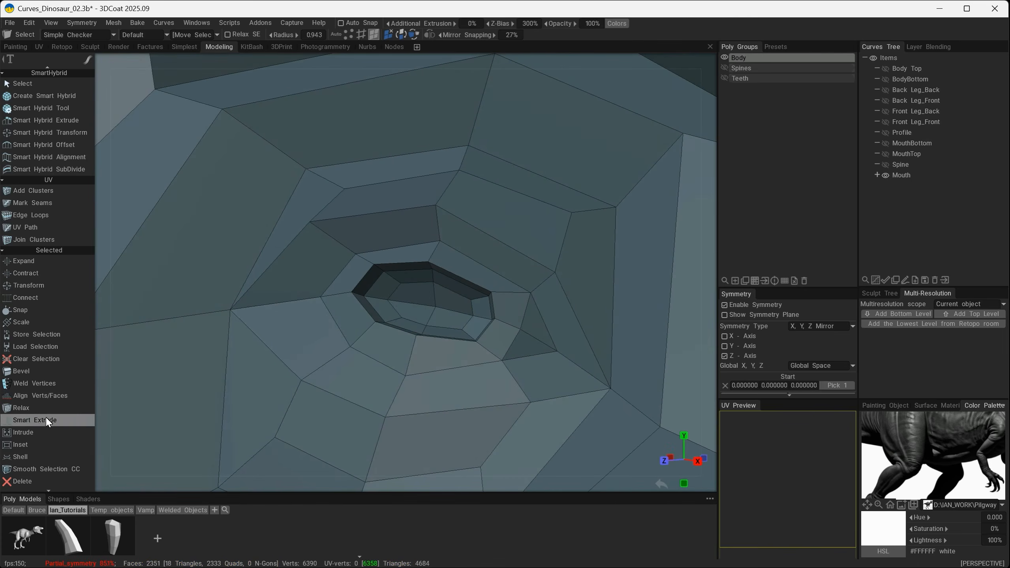
Move individual vertices on the eye socket's upper rim, inner wall and front corner to shape the recess.
left_click(346, 33)
key("space")
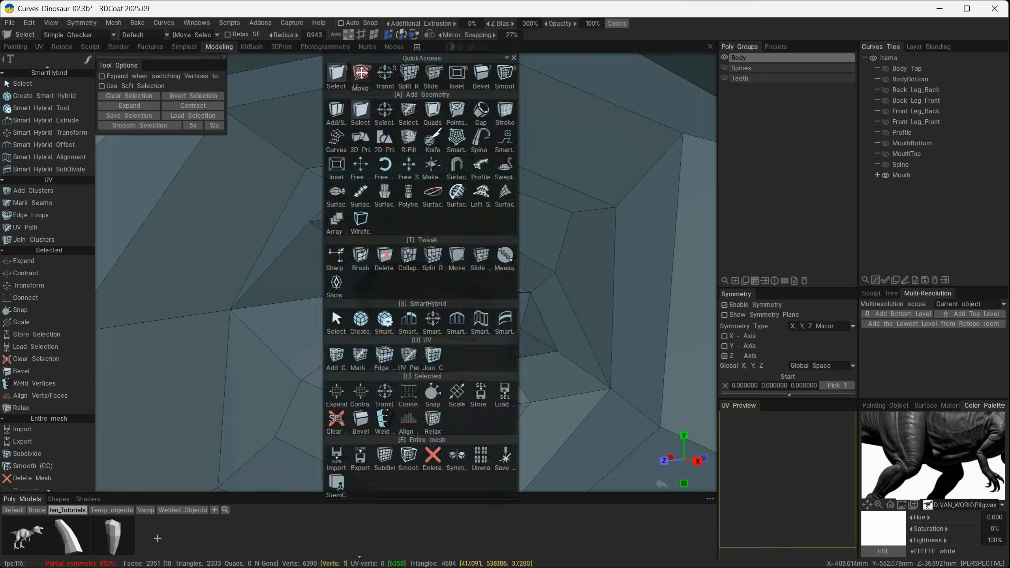
left_click(457, 258)
scroll(435, 255, "up", 5)
left_click_drag(435, 255, 479, 280, "alt")
left_click_drag(470, 245, 468, 228)
left_click_drag(480, 281, 481, 268)
left_click_drag(388, 282, 408, 297, "alt")
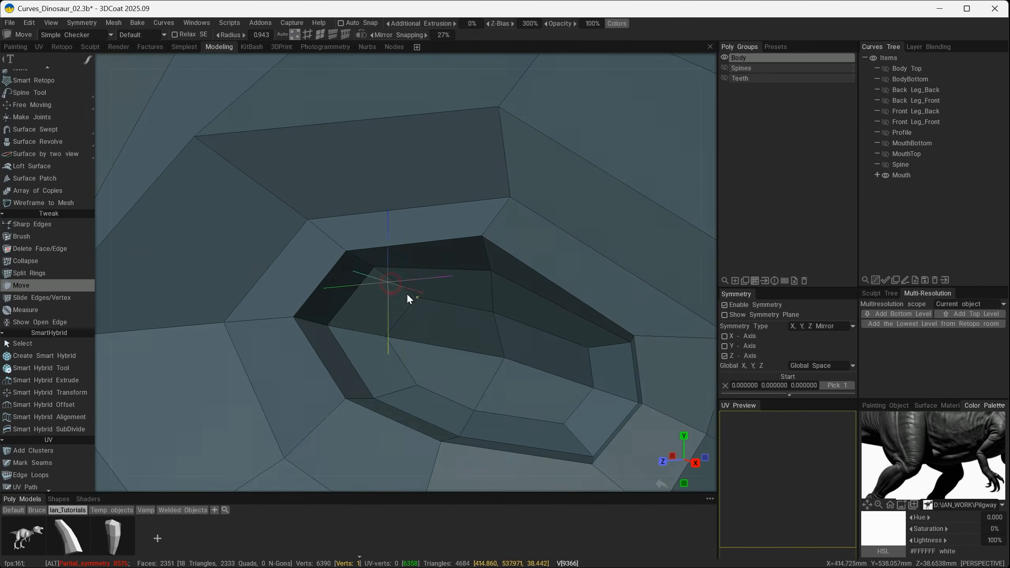
left_click_drag(584, 361, 630, 355, "alt")
left_click_drag(629, 350, 626, 370)
Adjust the vertices along the eye opening's lower rim, upper eyelid and front inner edge for a rounder shape.
scroll(617, 367, "down", 8)
left_click_drag(649, 334, 573, 378)
scroll(615, 367, "up", 6)
mouse_move(432, 350)
left_mouse_down()
mouse_move(429, 359)
mouse_move(437, 354)
left_mouse_up()
left_click_drag(446, 333, 386, 335)
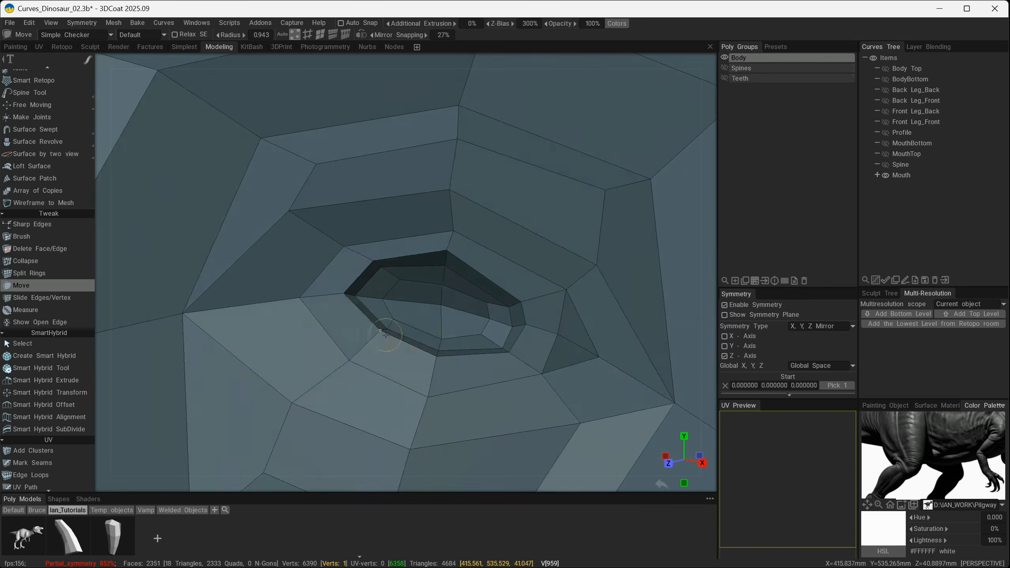
left_click_drag(344, 246, 336, 240)
left_click_drag(453, 230, 450, 226)
left_click_drag(454, 302, 500, 291, "alt")
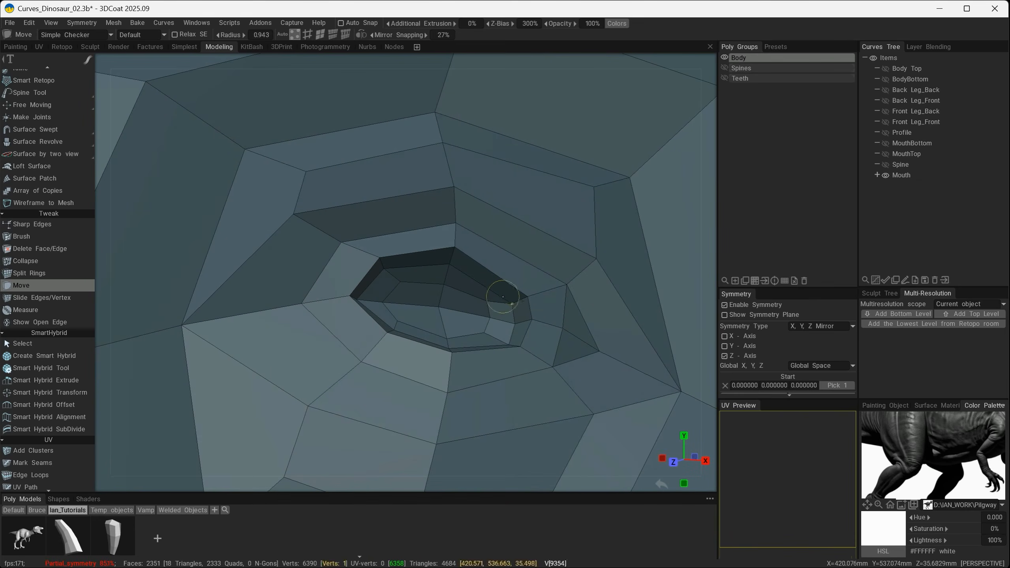
left_click_drag(546, 365, 519, 350, "alt")
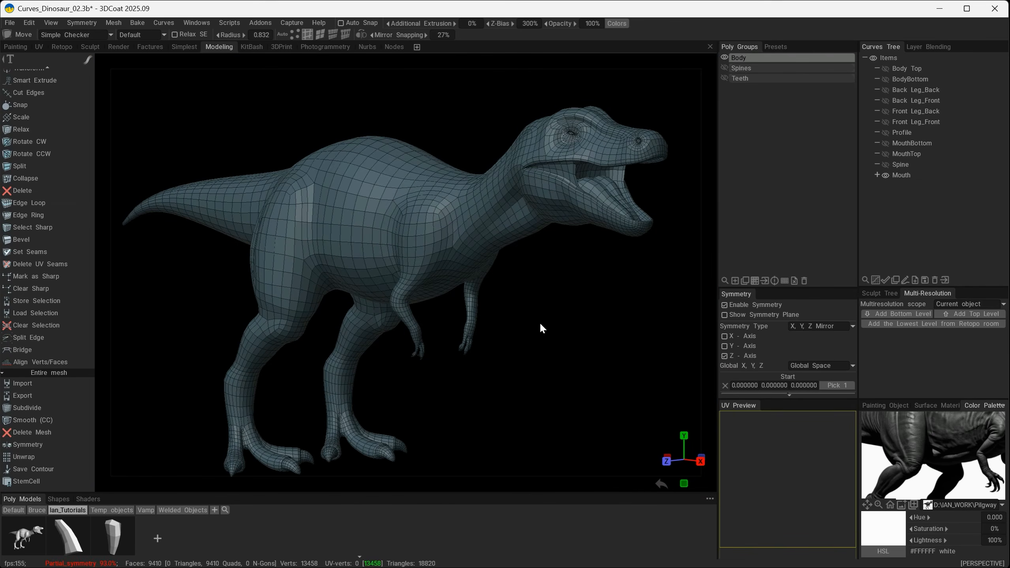
Inspect a temporary subdivision of the body with the retopo wireframe hidden, and restore the wireframe and the original mesh.
mouse_move(540, 322)
left_mouse_down("alt")
mouse_move(561, 317)
mouse_move(544, 317)
left_mouse_up("alt")
left_click(91, 36)
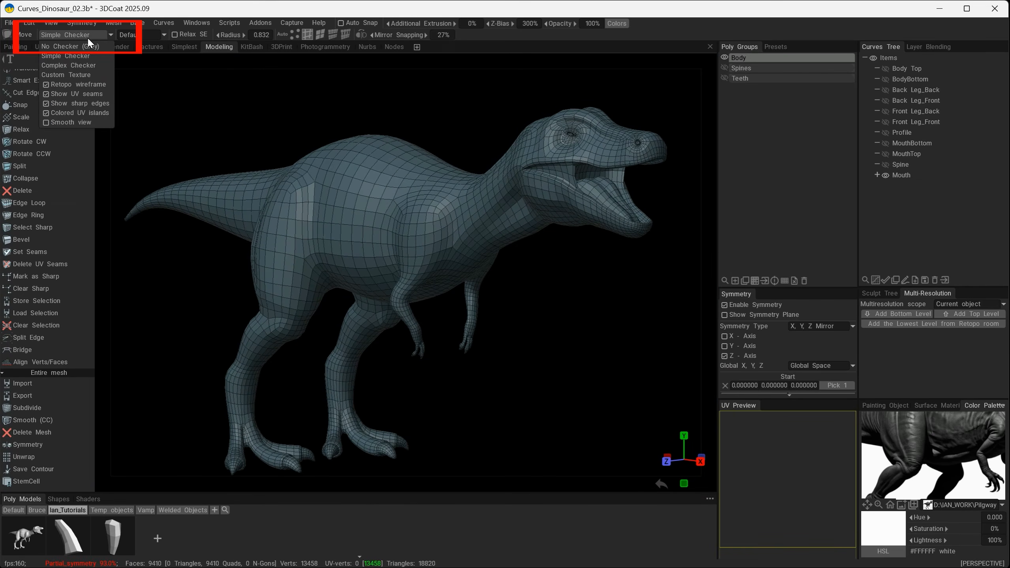
left_click(46, 84)
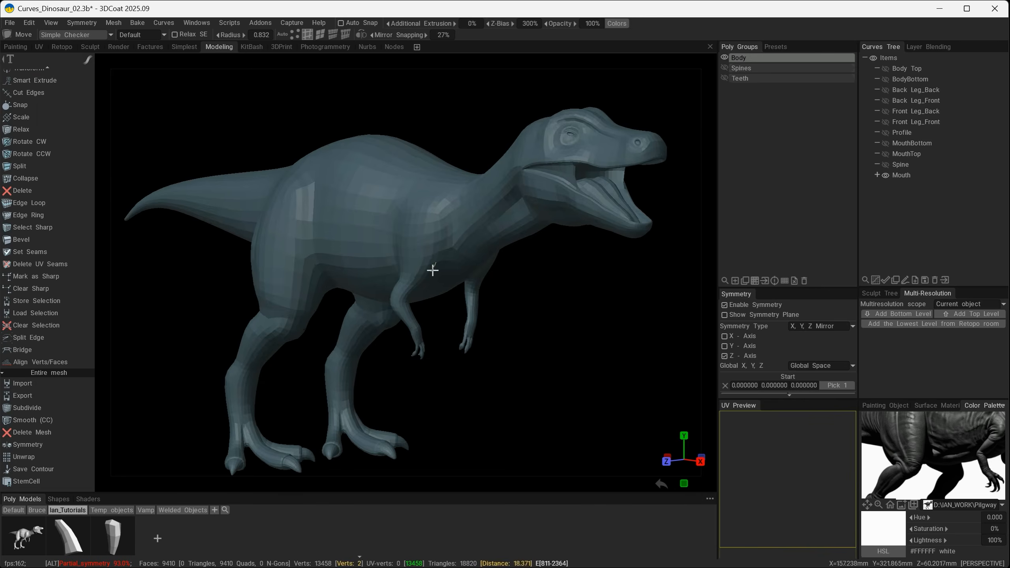
left_click_drag(491, 315, 517, 294, "alt")
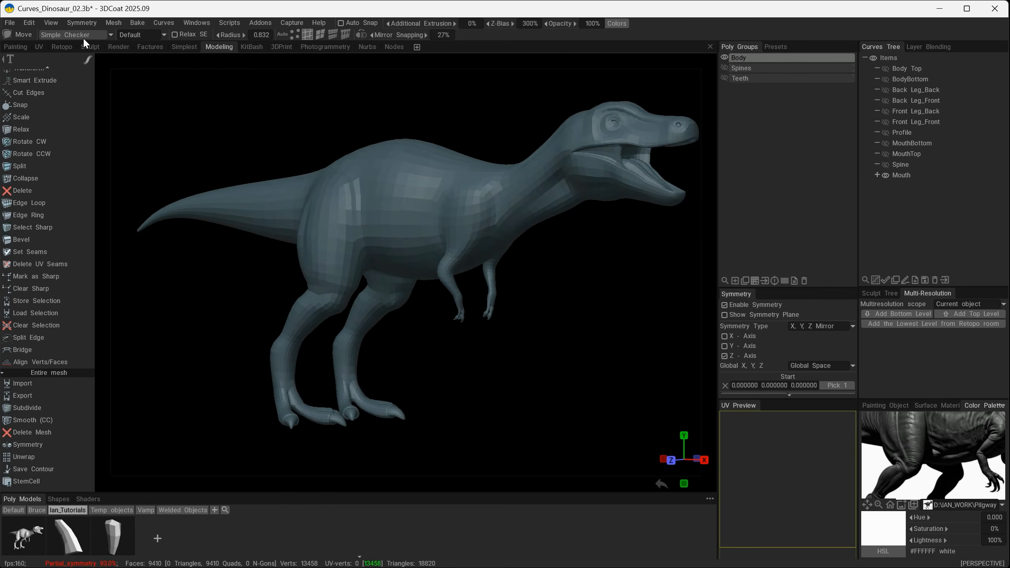
left_click(84, 38)
left_click(64, 60)
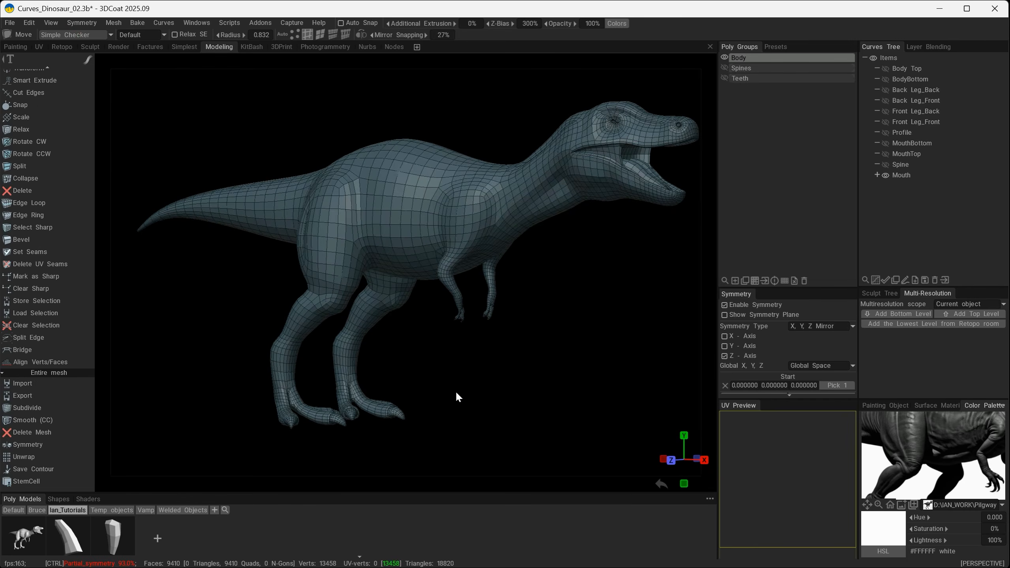
key("ctrl+z")
Bevel the three connected edges running down the body just behind the front leg with a bevel size of 4.10.
right_click_drag(455, 373, 513, 380, "alt")
left_click_drag(464, 371, 522, 357, "alt")
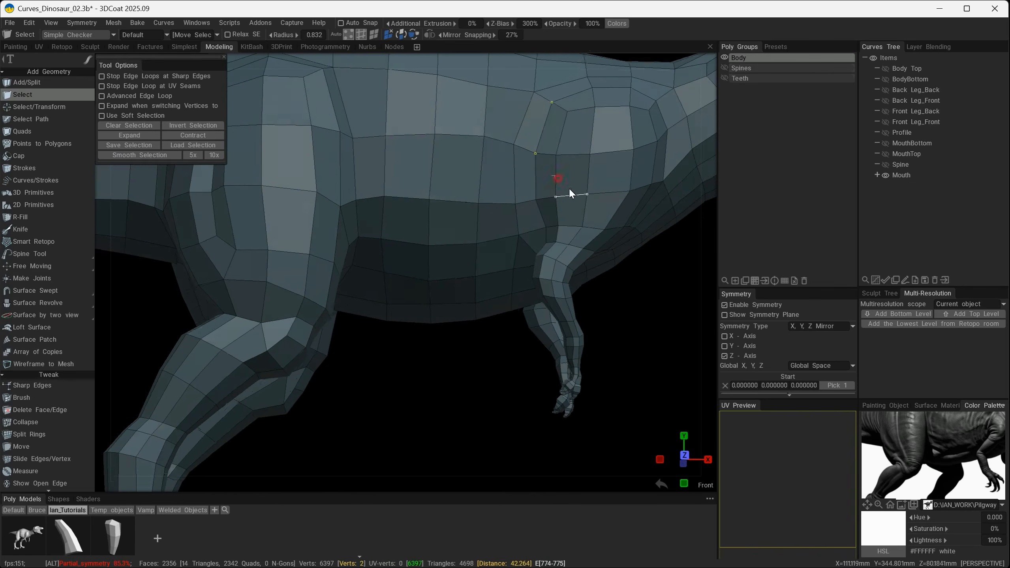
left_click(362, 35)
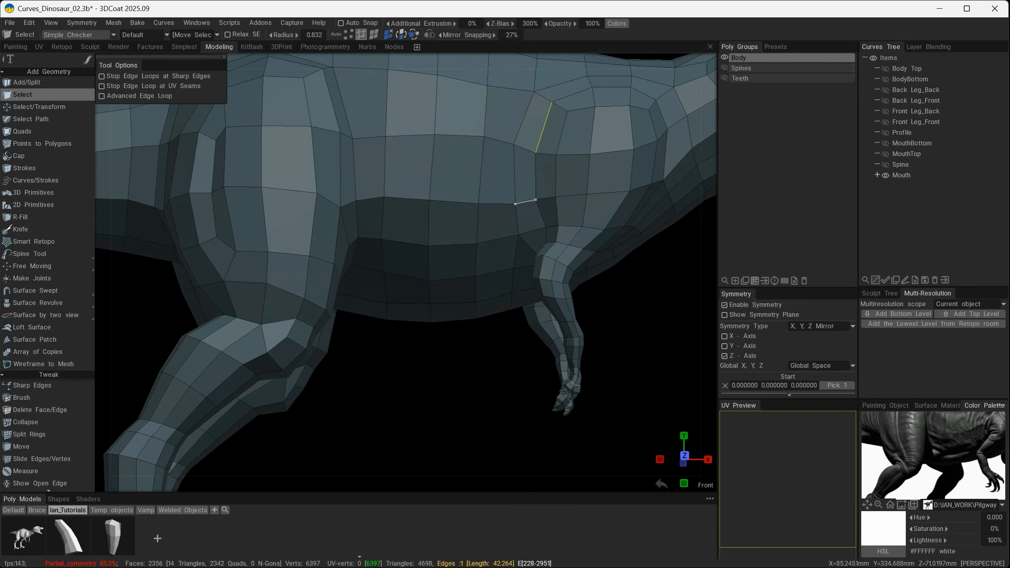
left_click_drag(542, 207, 564, 197, "alt")
left_click(539, 177)
left_click_drag(557, 238, 534, 187, "alt")
left_click(541, 217)
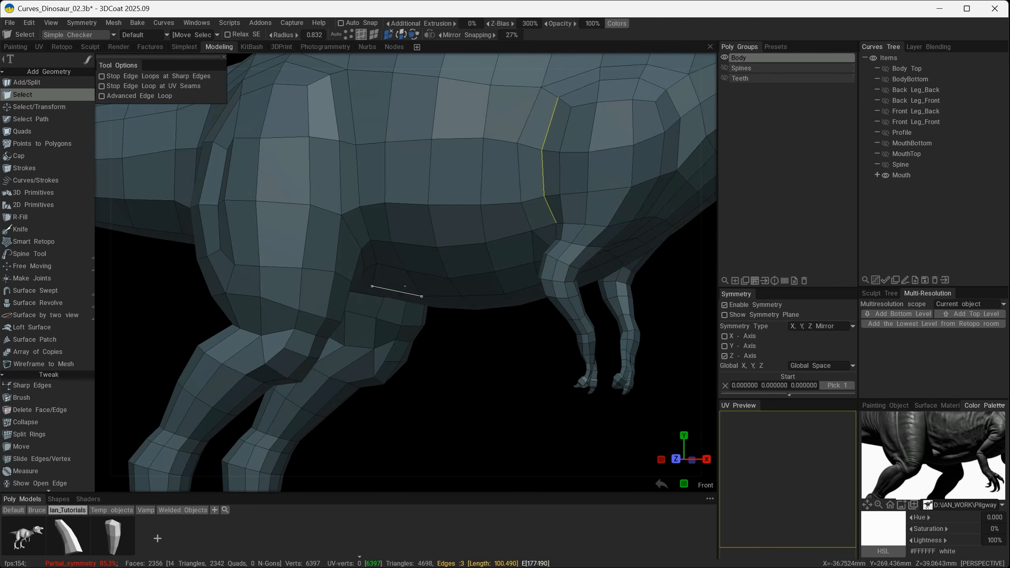
key("space")
left_click(376, 451)
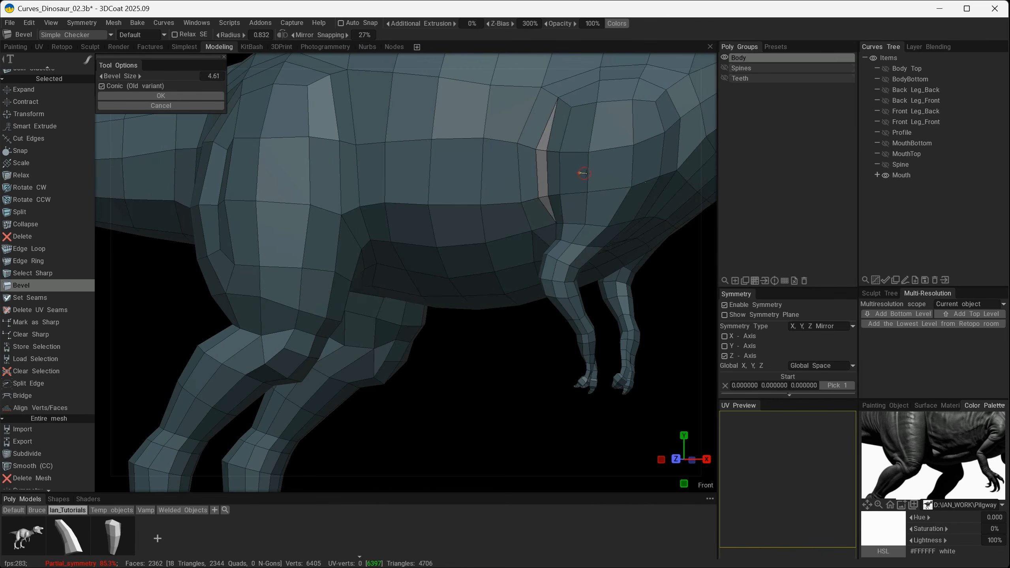
left_click(203, 105)
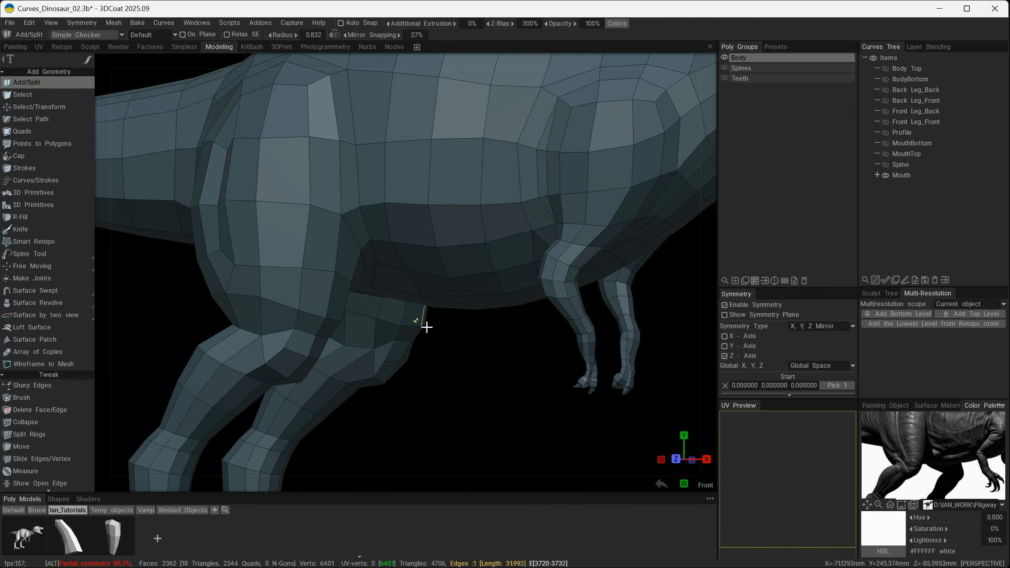
Split the middle face of the bevelled strip behind the front leg lengthwise with a new edge.
scroll(453, 340, "up", 10)
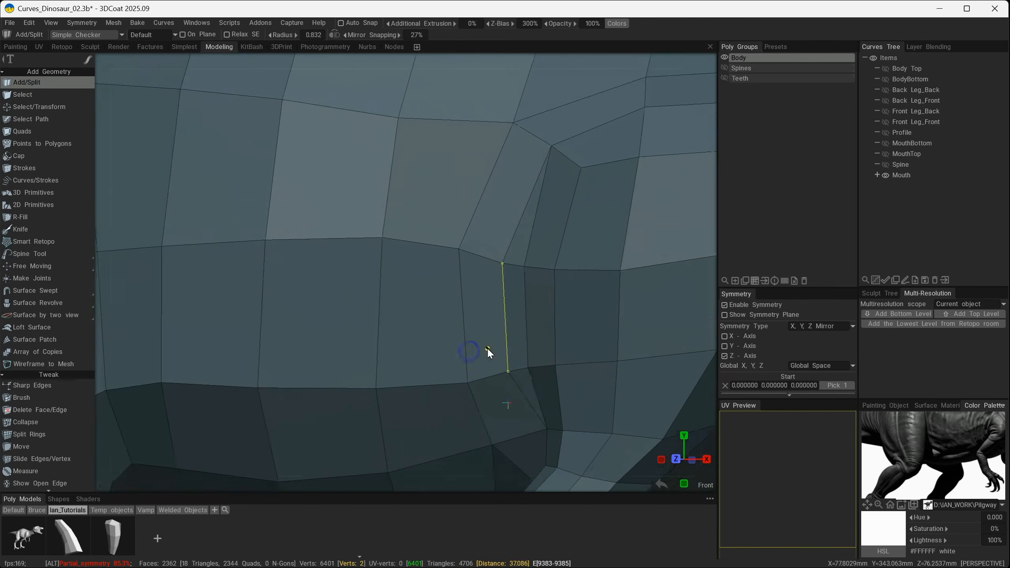
left_click_drag(490, 344, 515, 312, "alt")
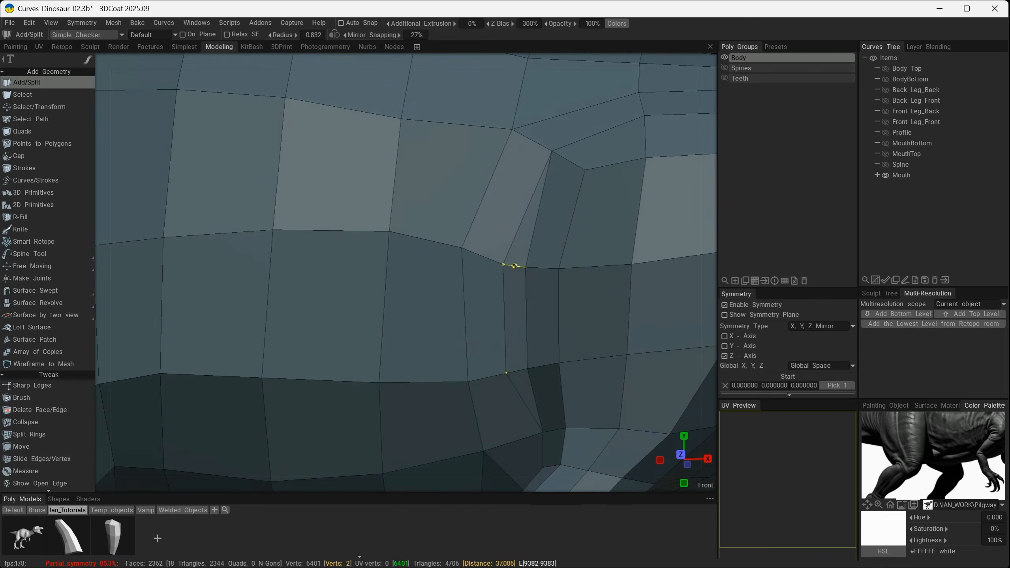
left_click(517, 373)
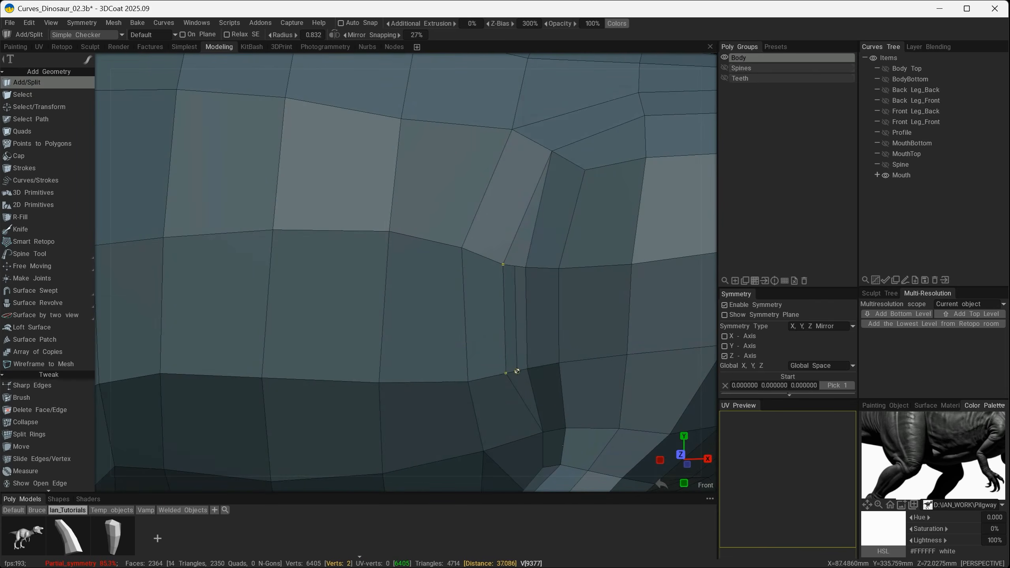
Move the vertices along the bevelled strip behind the front leg to spread its edges and shape a deeper crease.
left_click(59, 444)
left_click(296, 34)
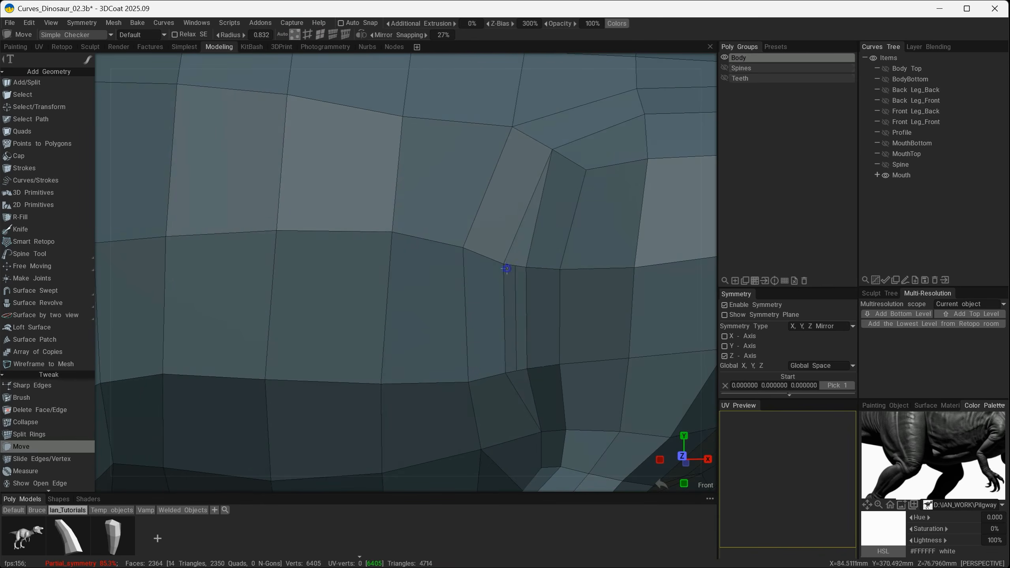
mouse_move(507, 268)
left_mouse_down()
mouse_move(528, 270)
mouse_move(494, 263)
left_mouse_up()
left_click_drag(513, 302, 526, 308, "alt")
left_click_drag(528, 368, 532, 373)
mouse_move(506, 374)
left_mouse_down()
mouse_move(500, 389)
mouse_move(531, 384)
mouse_move(580, 312)
left_mouse_up()
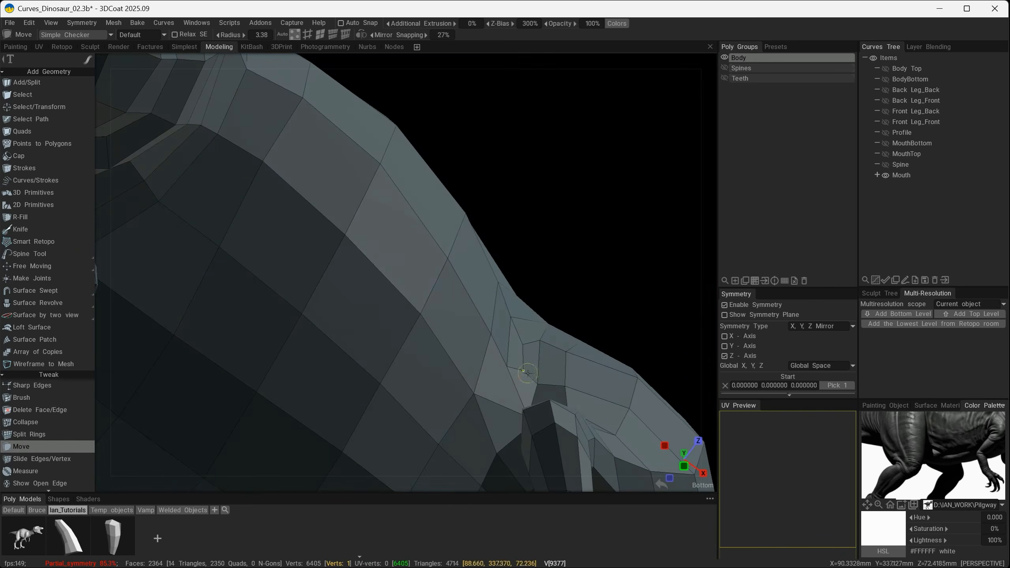
left_click_drag(582, 358, 586, 477, "alt")
left_click_drag(561, 375, 547, 369, "alt")
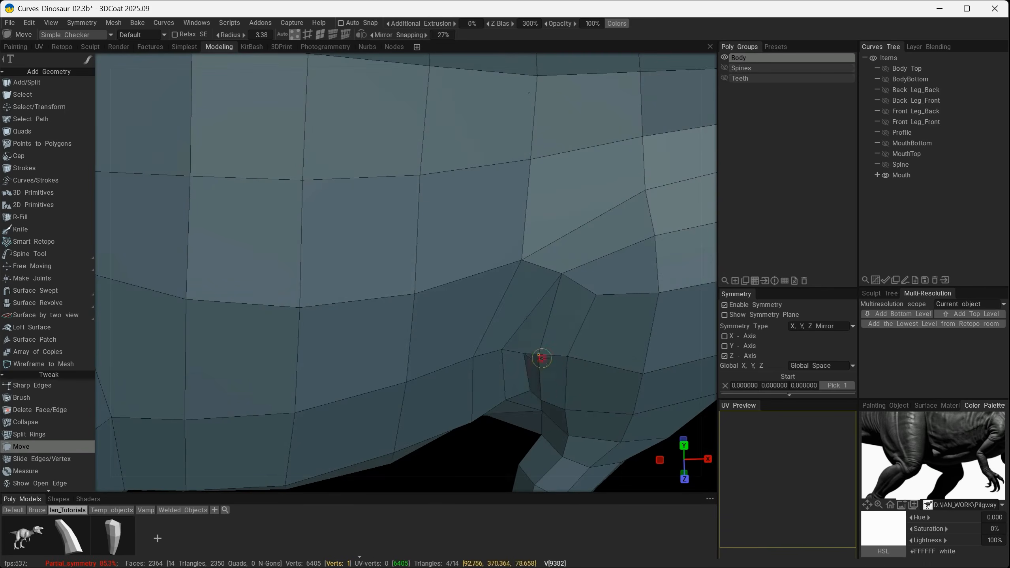
left_click_drag(541, 366, 574, 400, "alt")
right_click_drag(613, 361, 563, 351, "alt")
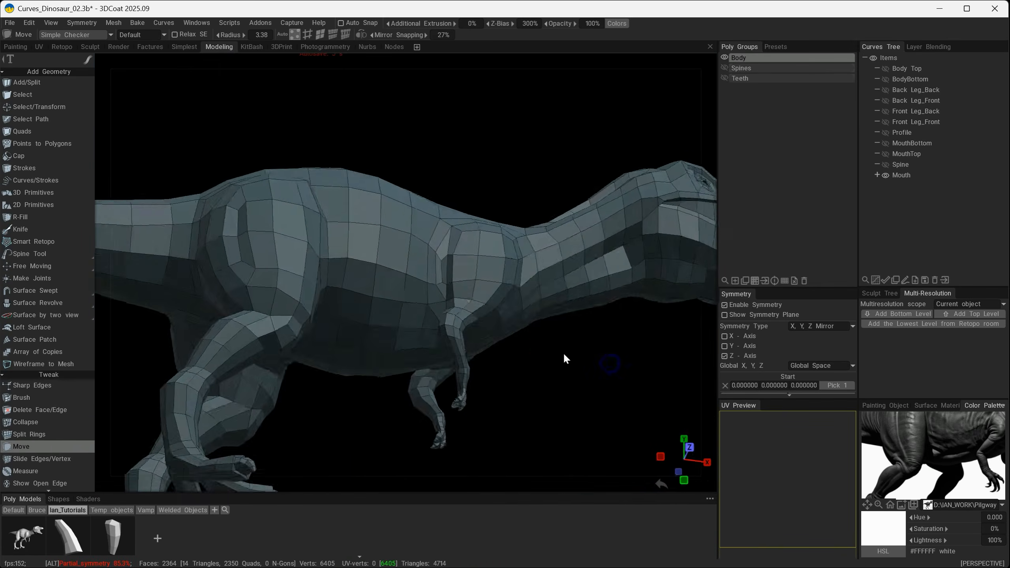
Inspect a temporary subdivision of the body with the wireframe hidden, and restore the wireframe and the low-poly mesh.
left_click_drag(546, 349, 531, 409, "alt")
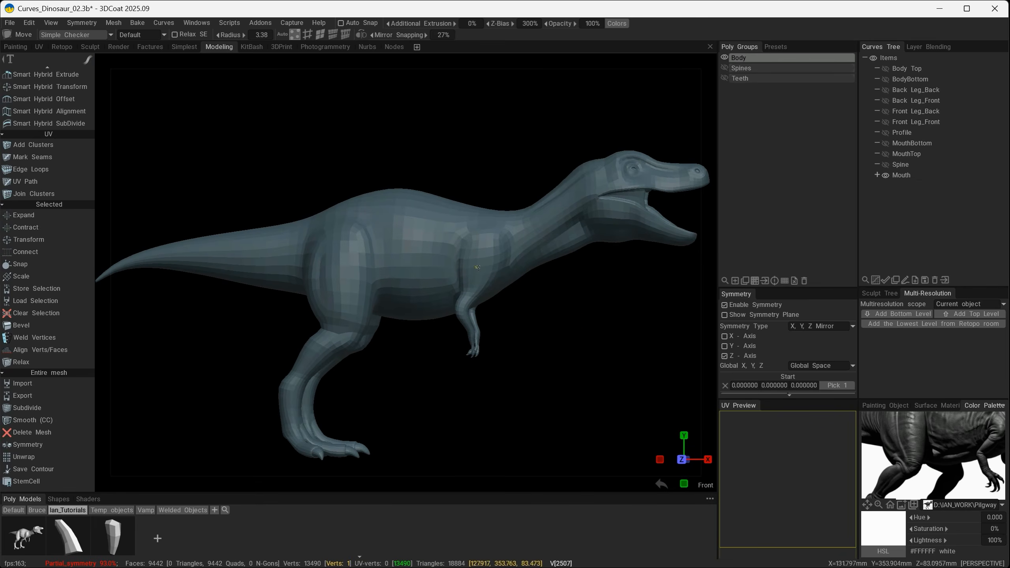
left_click_drag(461, 261, 345, 325, "alt")
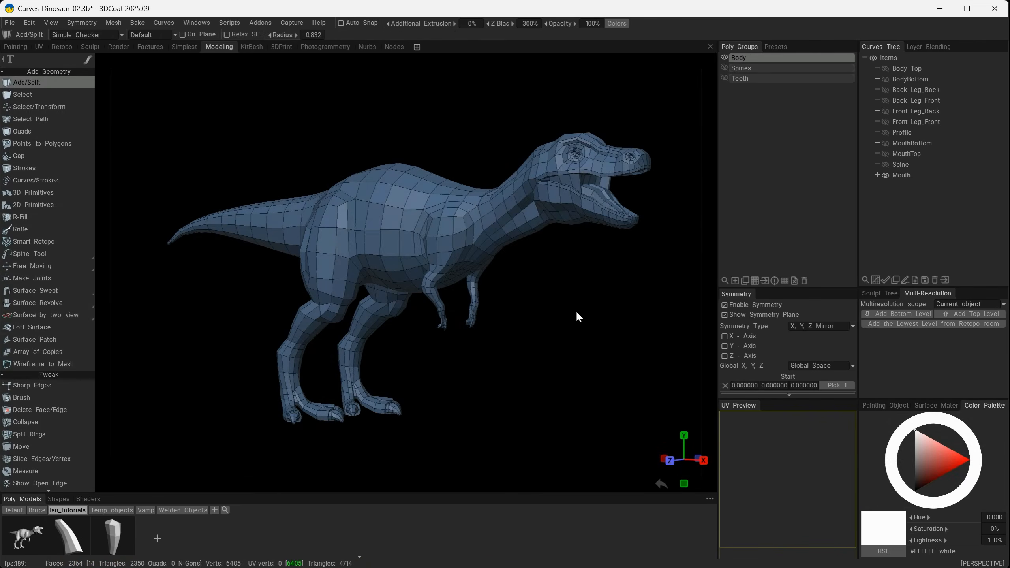
Show the Spines and Teeth poly groups together with the body.
mouse_move(716, 90)
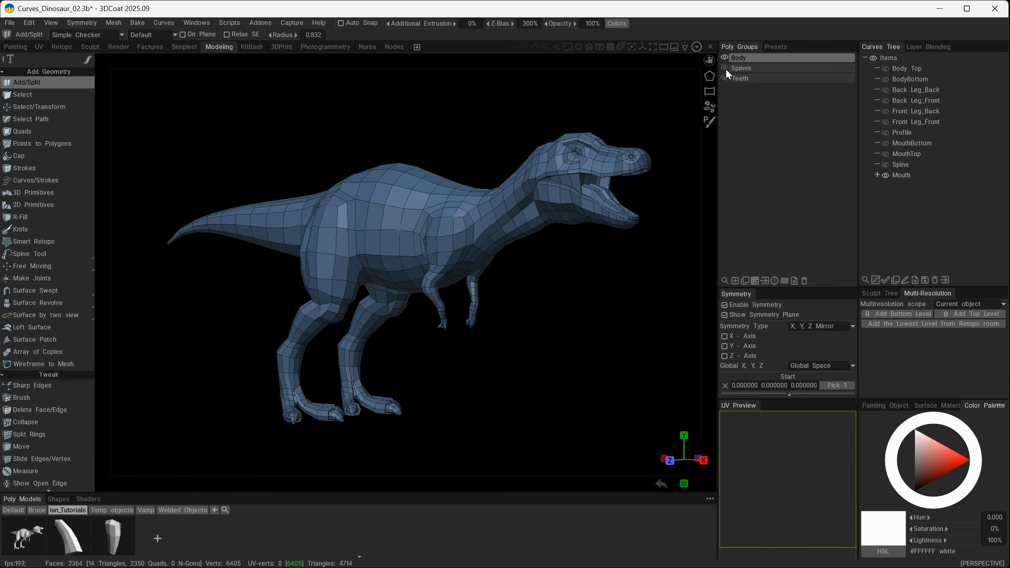
left_click(725, 68)
left_click_drag(539, 277, 636, 314, "alt")
left_click(724, 77)
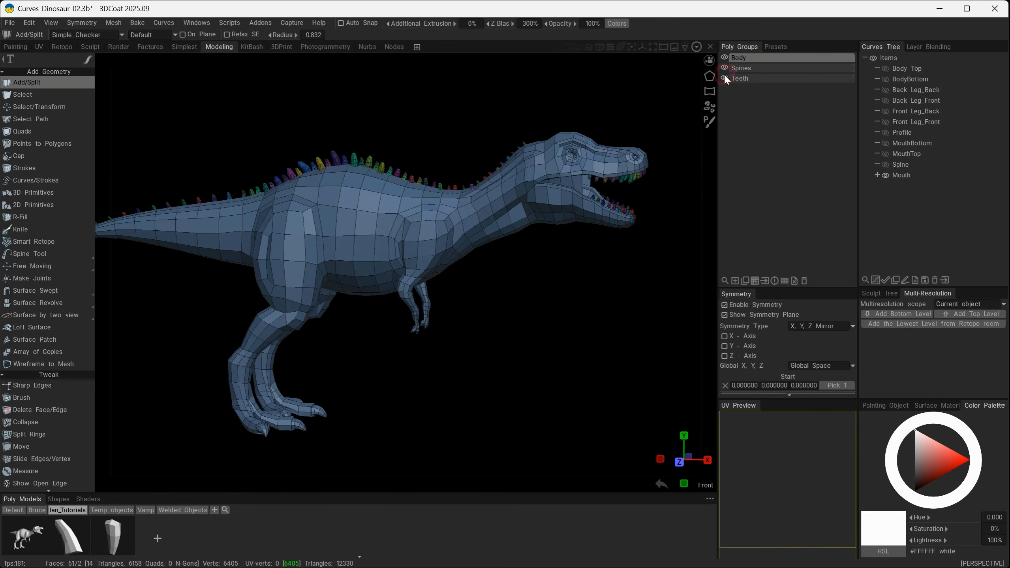
Examine the complete dinosaur with its spines and teeth from several angles, and hide both groups again.
left_click_drag(620, 246, 525, 240, "alt")
middle_click_drag(525, 240, 485, 261, "alt")
right_click_drag(537, 314, 580, 335, "alt")
mouse_move(581, 337)
left_mouse_down("alt")
mouse_move(495, 327)
mouse_move(629, 315)
mouse_move(673, 268)
mouse_move(674, 213)
mouse_move(586, 352)
left_mouse_up("alt")
right_click_drag(587, 352, 558, 351, "alt")
left_click_drag(510, 357, 482, 331, "alt")
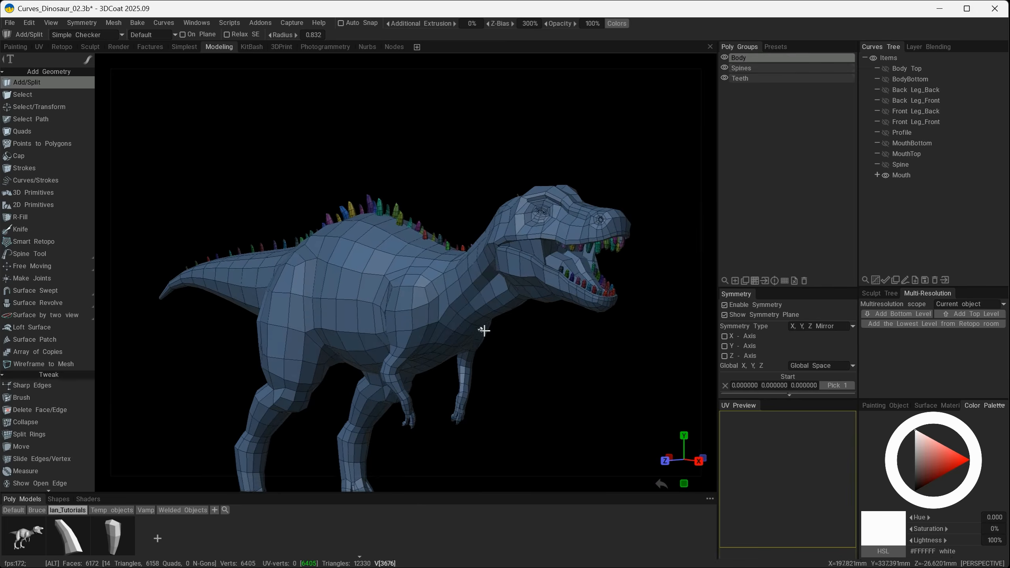
middle_click_drag(524, 328, 525, 325, "alt")
left_click_drag(525, 324, 460, 286, "alt")
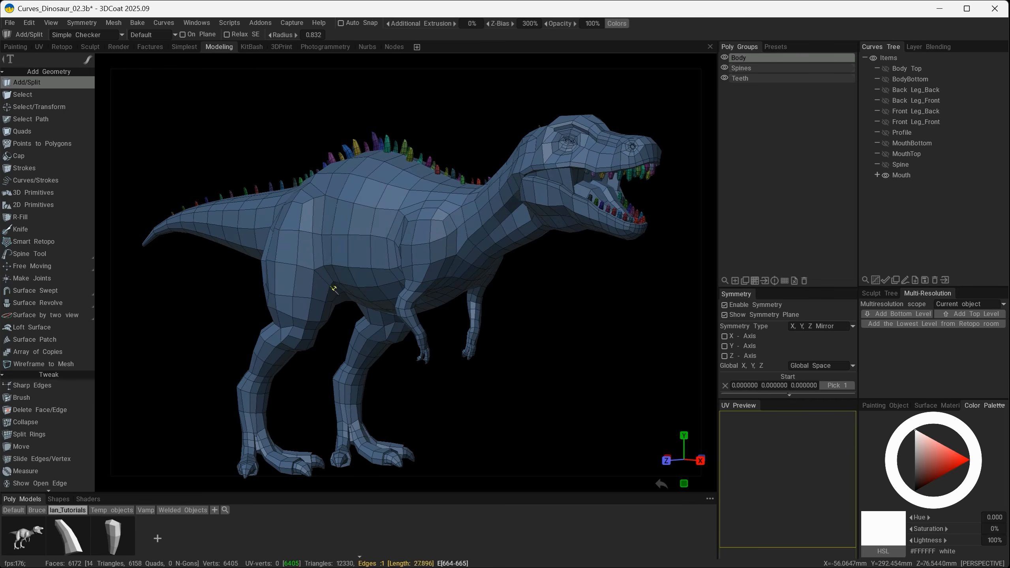
mouse_move(516, 355)
left_mouse_down("alt")
mouse_move(529, 400)
mouse_move(591, 361)
mouse_move(512, 354)
mouse_move(522, 354)
left_mouse_up("alt")
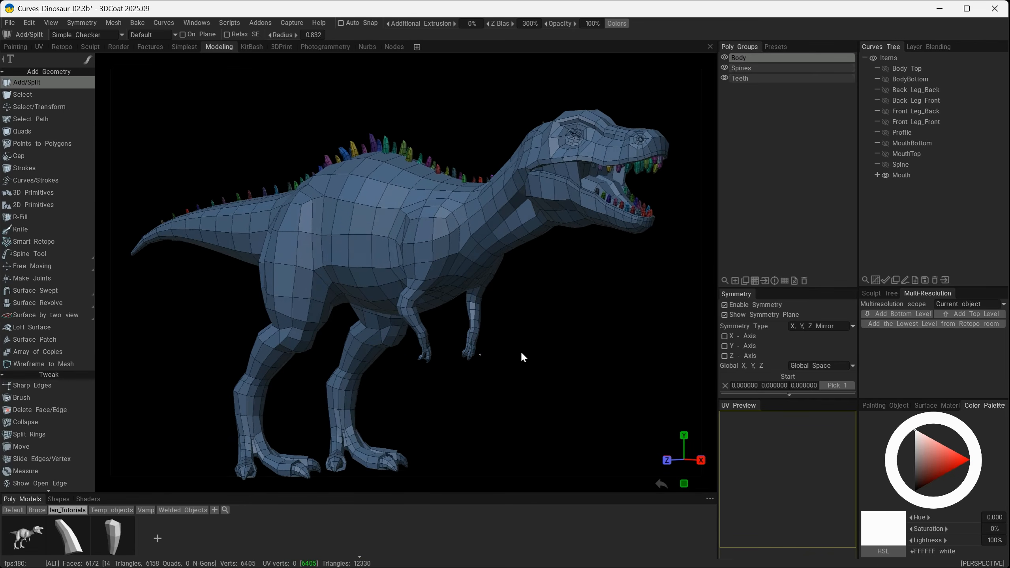
middle_click_drag(524, 347, 526, 344, "alt")
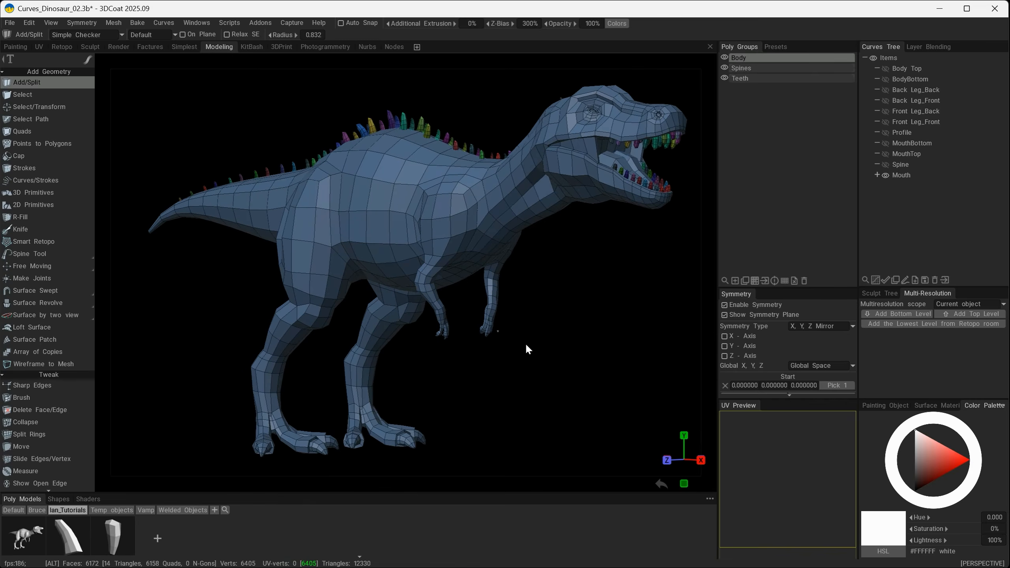
left_click(724, 68)
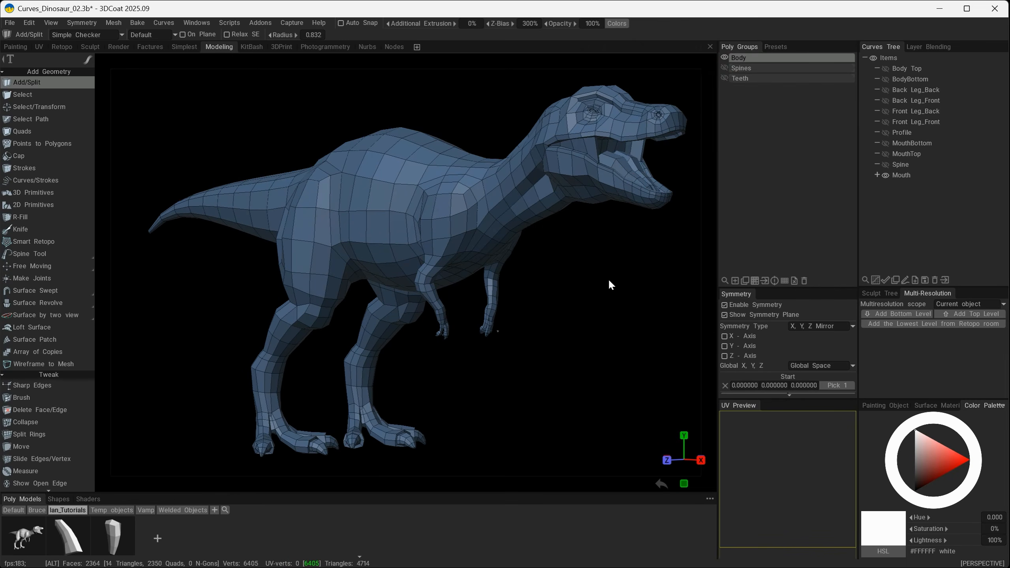
right_click_drag(586, 297, 573, 306)
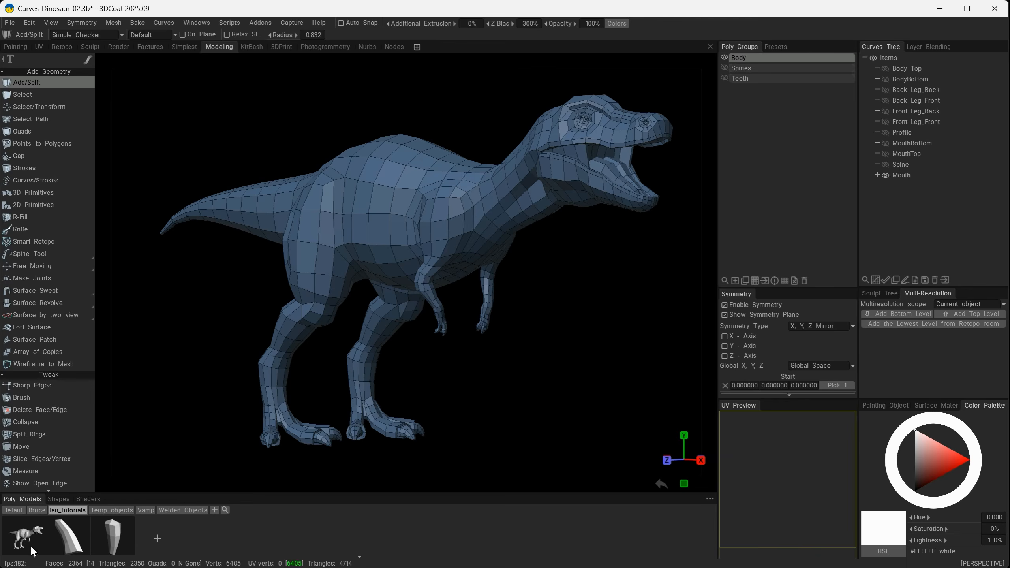
Rename the Body poly group as Body_02 and store it as a new model in the current poly models library folder.
left_click(740, 58)
double_click(743, 63)
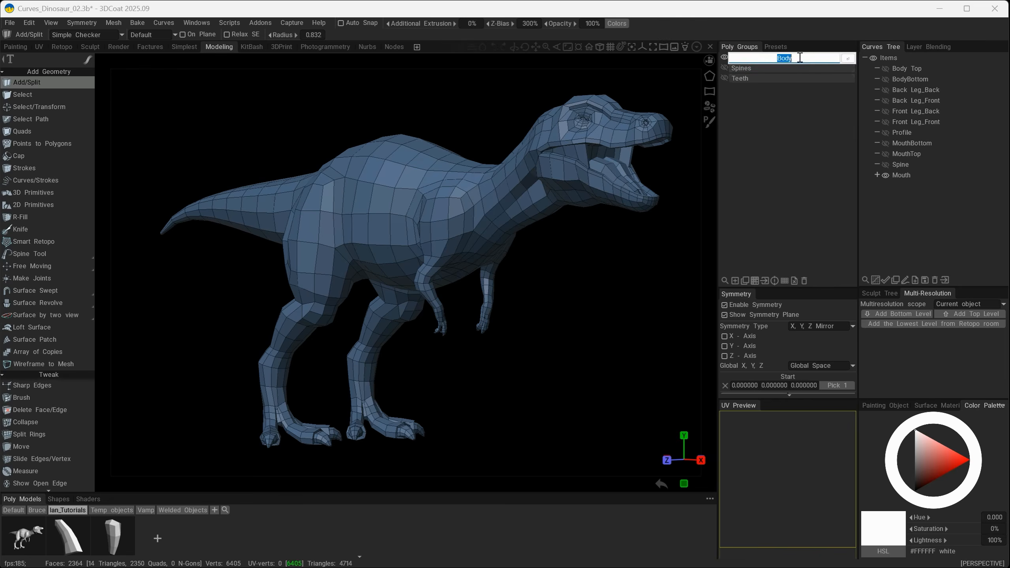
type("_02")
key("Return")
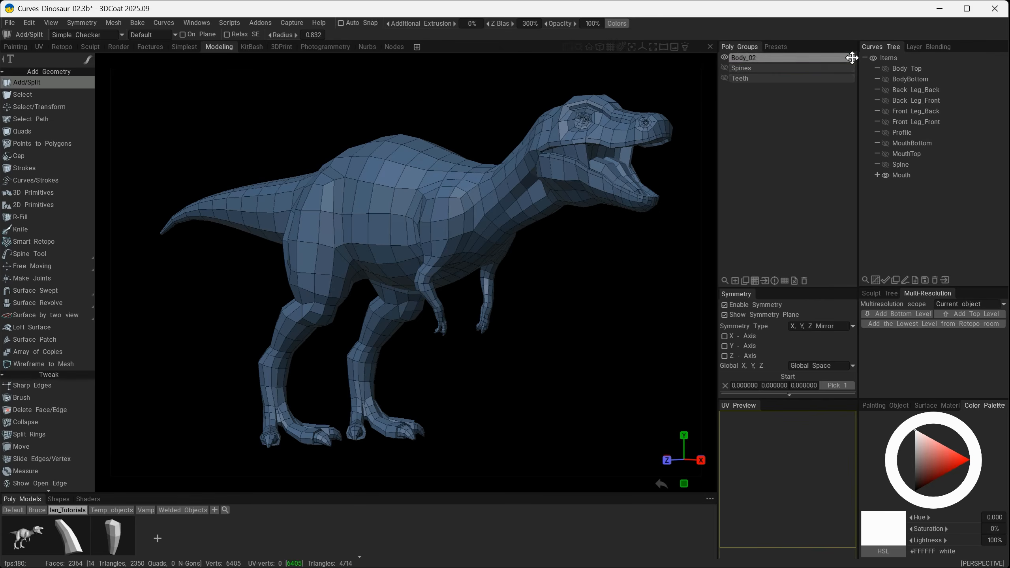
left_click_drag(852, 57, 181, 532)
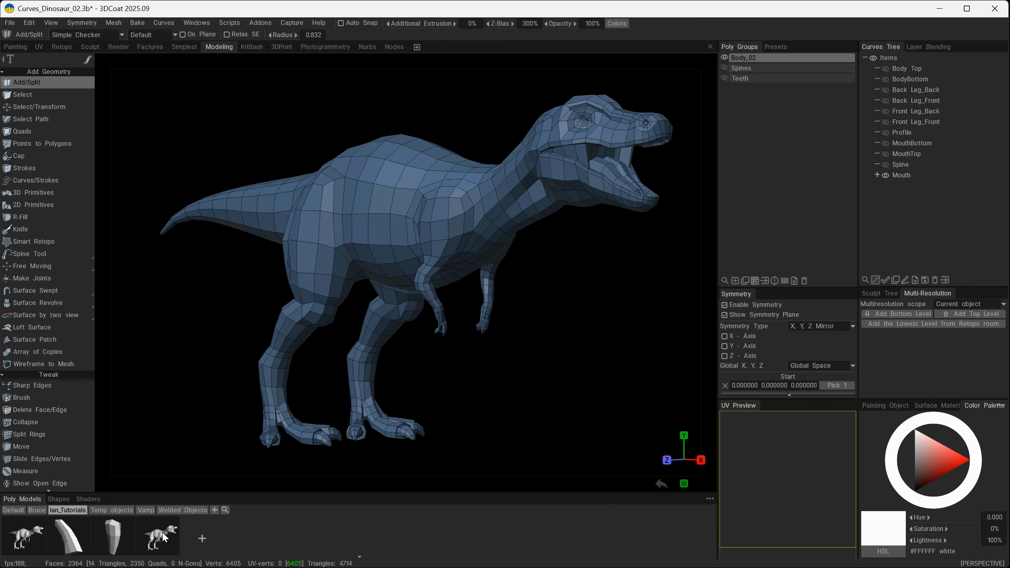
mouse_move(163, 537)
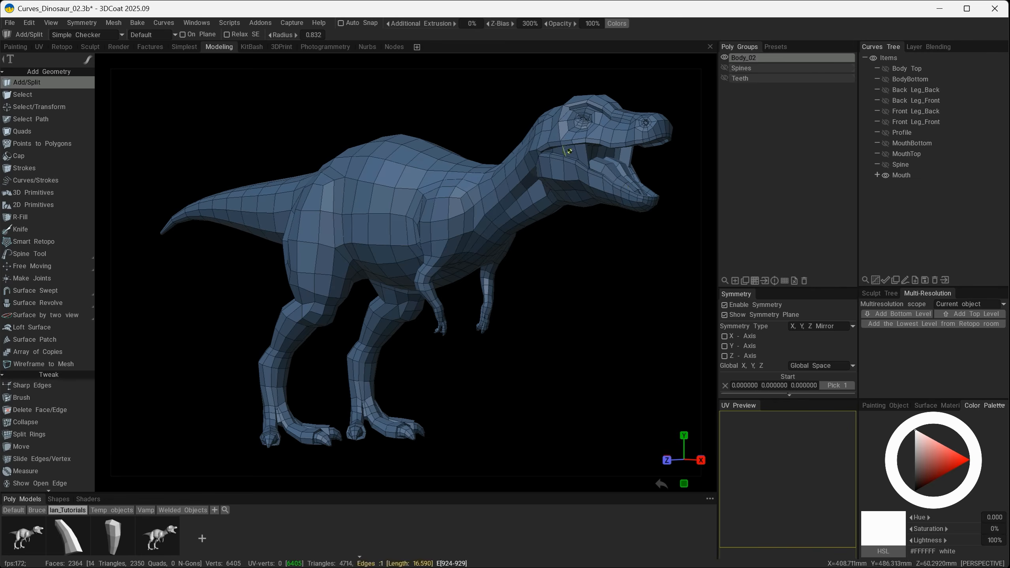
mouse_move(523, 322)
left_mouse_down("alt")
mouse_move(557, 330)
mouse_move(524, 314)
mouse_move(564, 333)
left_mouse_up("alt")
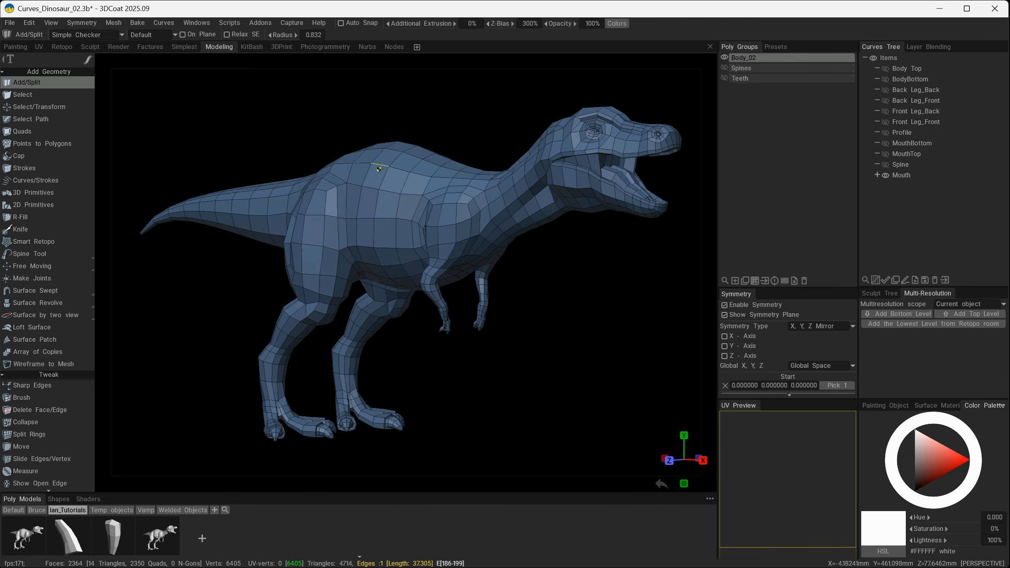
left_click_drag(414, 324, 435, 349, "alt")
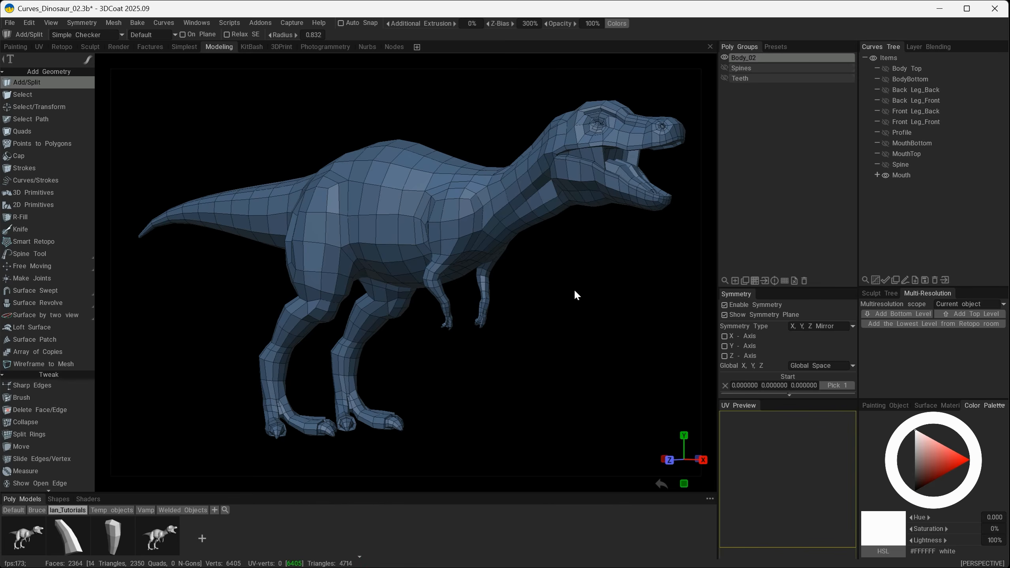
left_click_drag(570, 296, 537, 278)
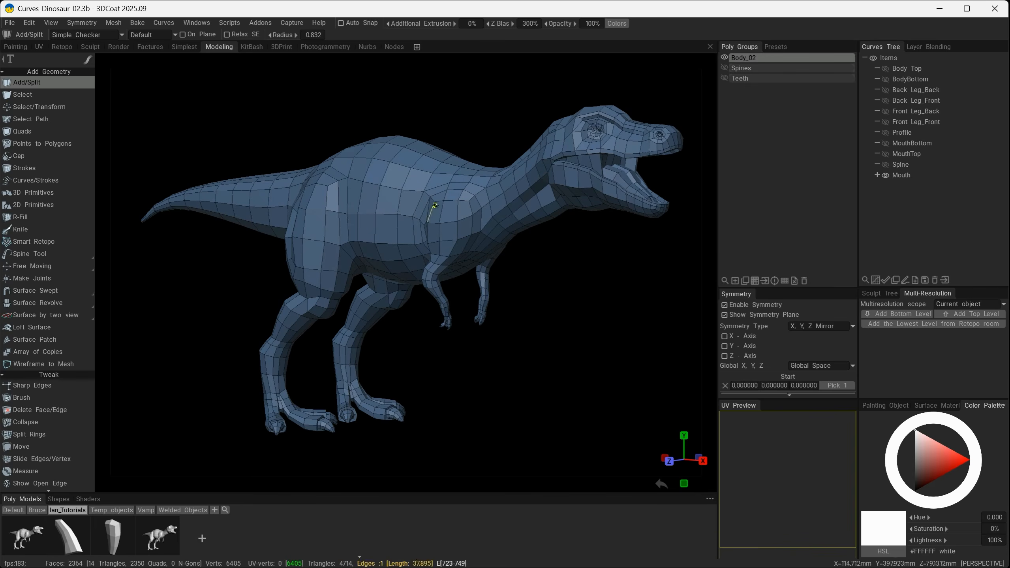
Compare temporary subdivisions of the whole body with the low-poly cage from several angles, and restore the original mesh.
key("shift")
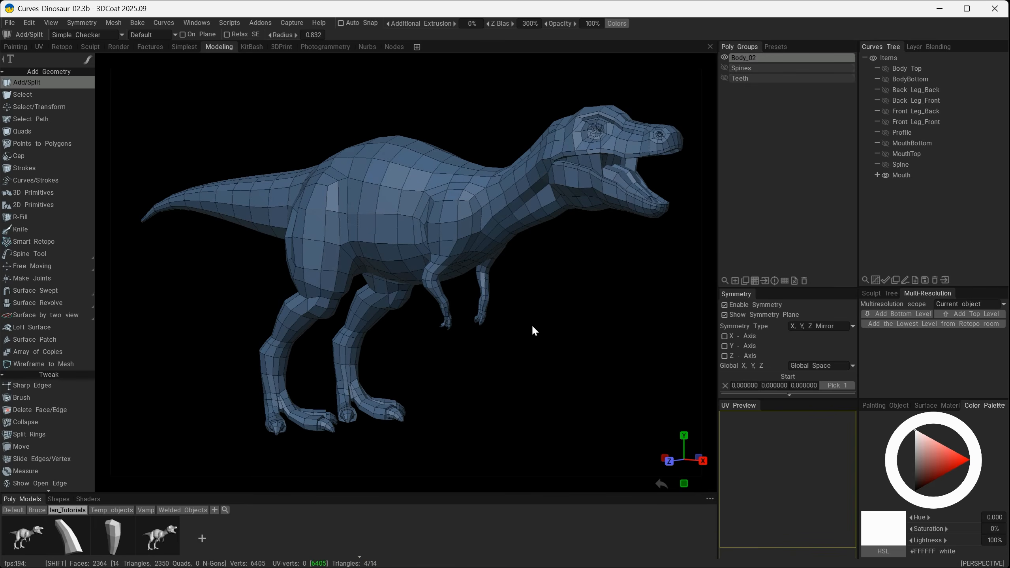
key("shift+d")
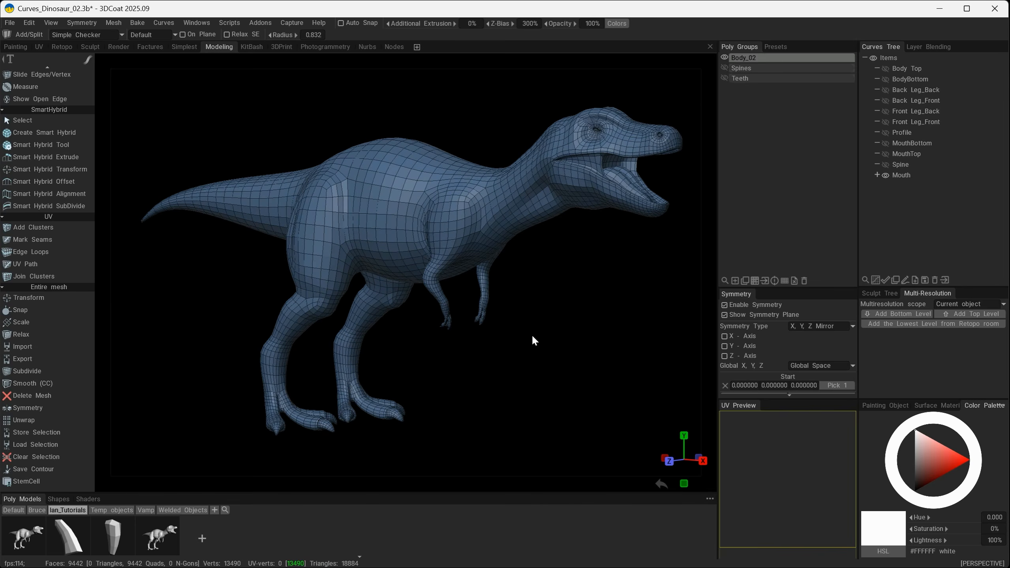
key("ctrl+z")
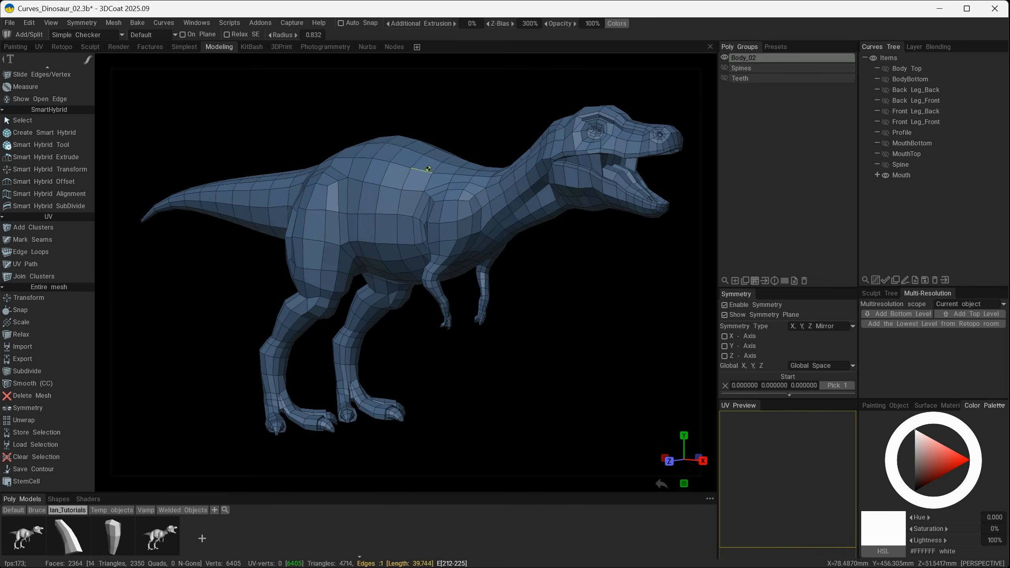
left_click_drag(549, 244, 566, 249)
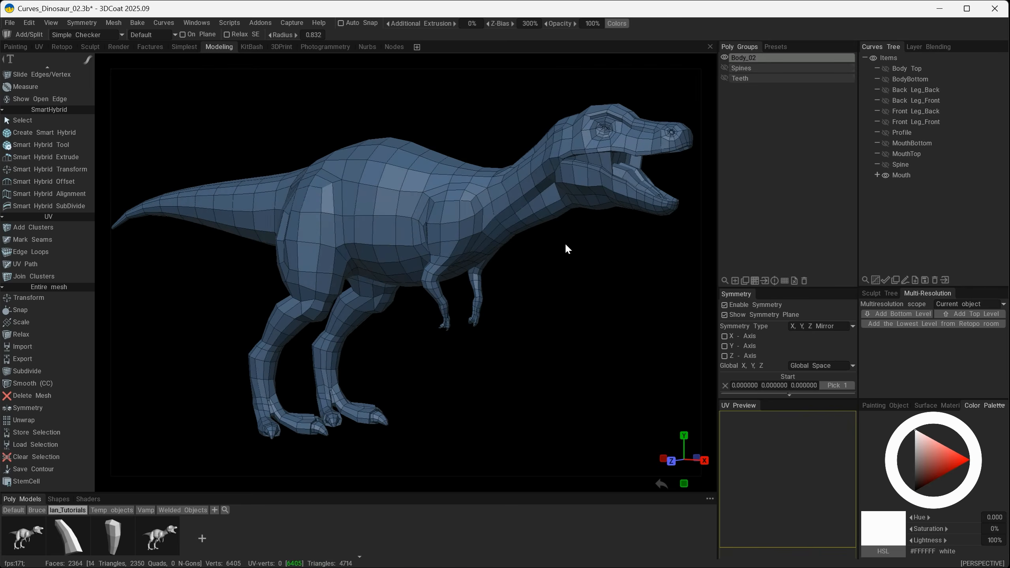
key("shift+d")
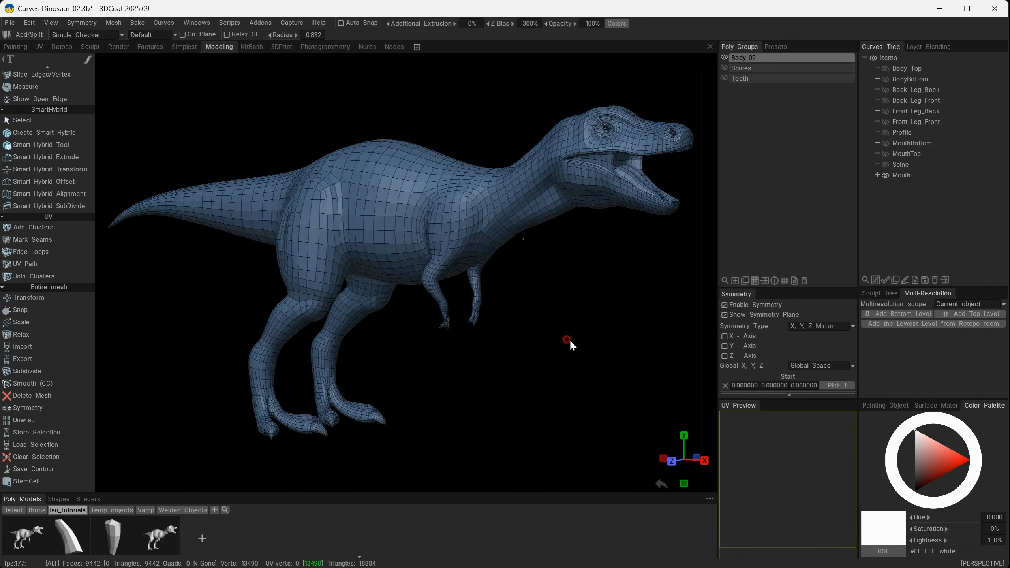
left_click_drag(568, 343, 413, 269, "alt")
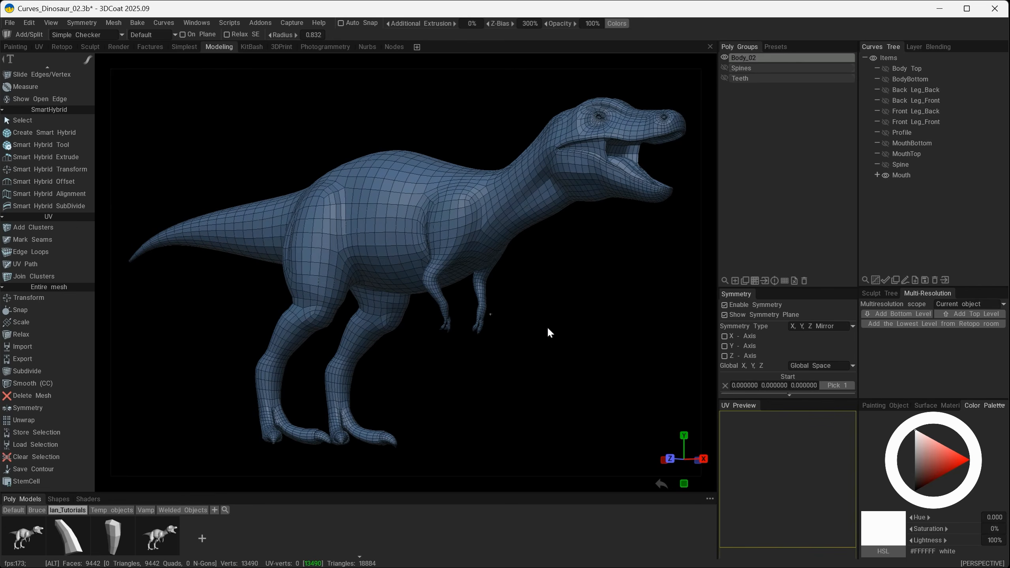
left_click_drag(547, 327, 539, 335, "alt")
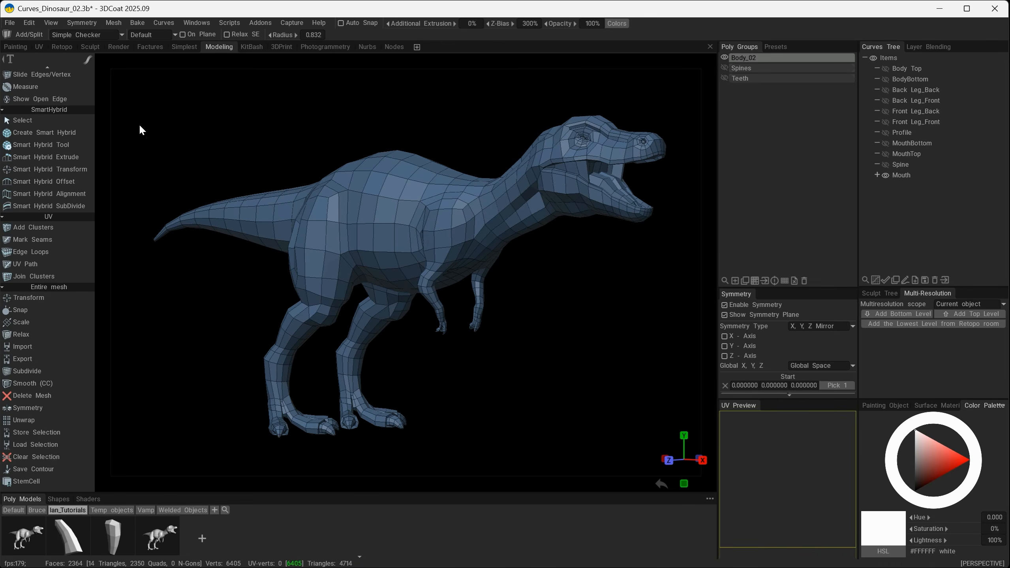
left_click_drag(451, 384, 450, 378)
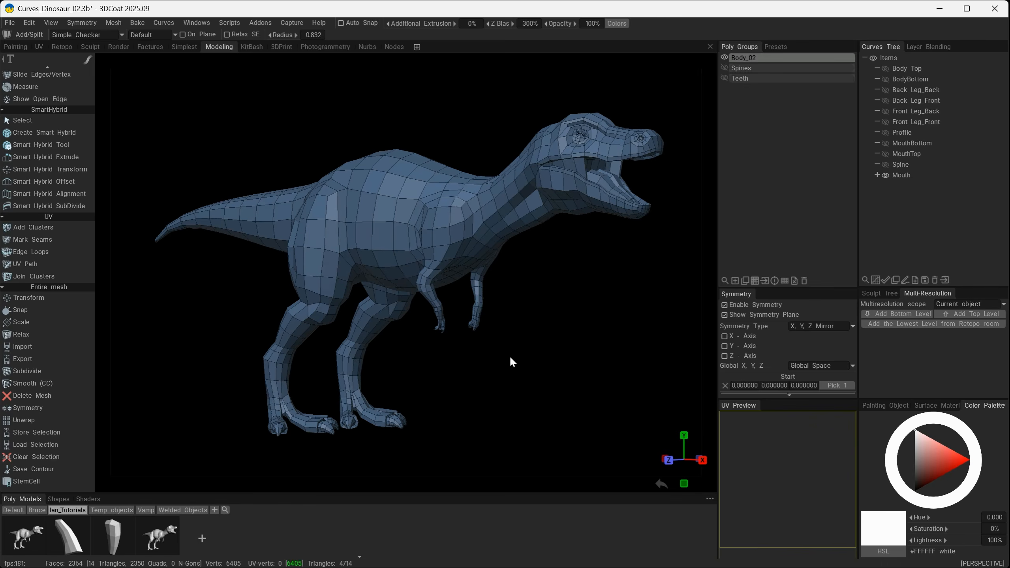
Switch to the Sculpt workspace and convert the Body_02 retopo mesh to a sculpt mesh.
left_click(90, 47)
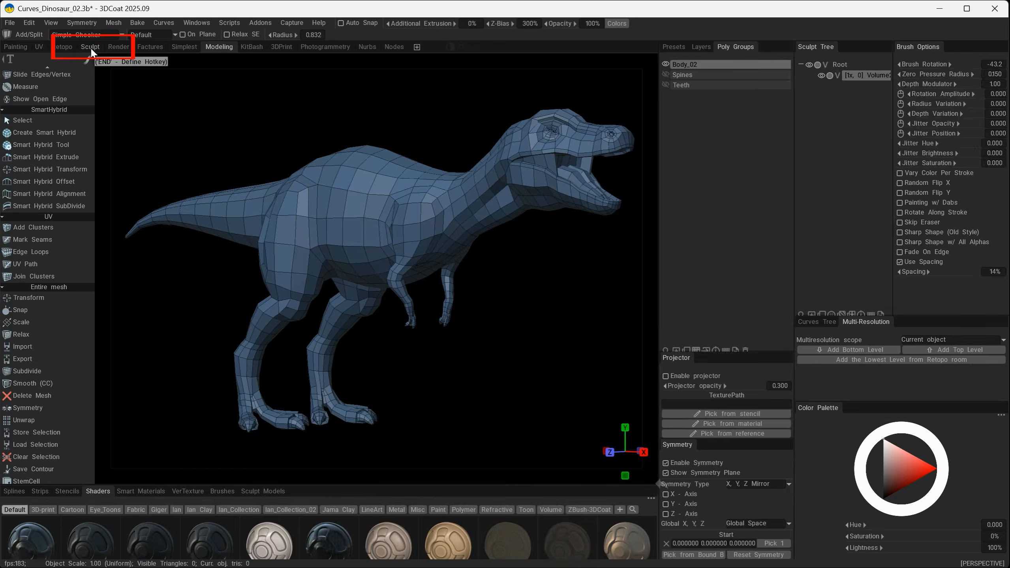
left_click(149, 23)
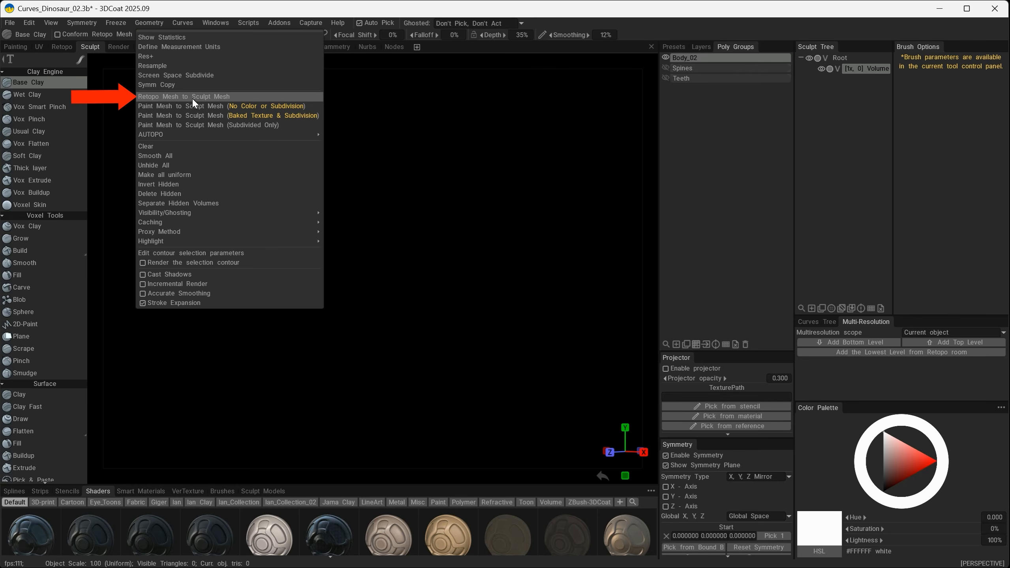
left_click(204, 96)
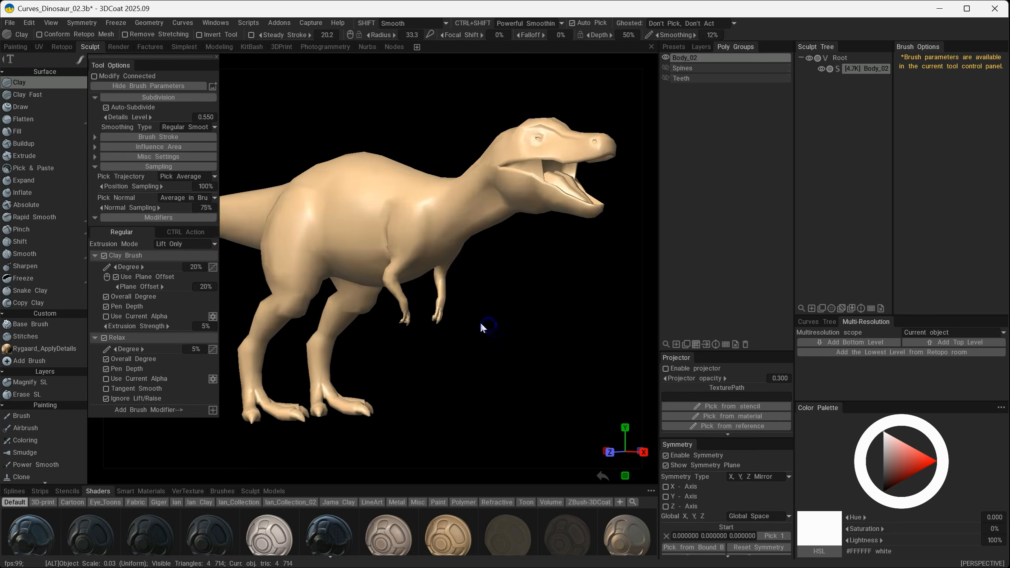
Add the lowest multi-resolution level of the Body_02 sculpt object from the Retopo room.
left_click_drag(429, 331, 312, 418)
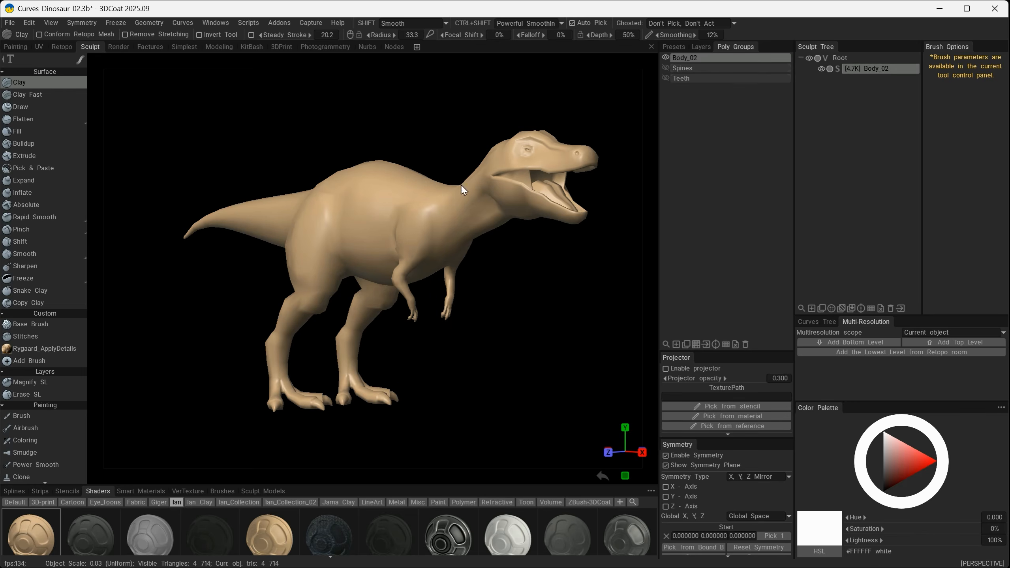
left_click_drag(499, 330, 497, 326, "alt")
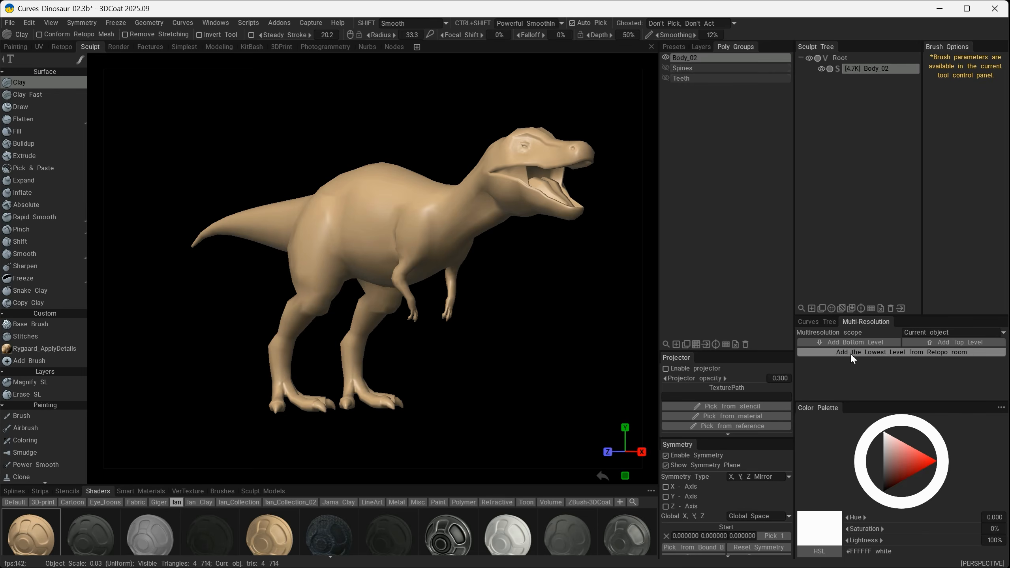
left_click(891, 352)
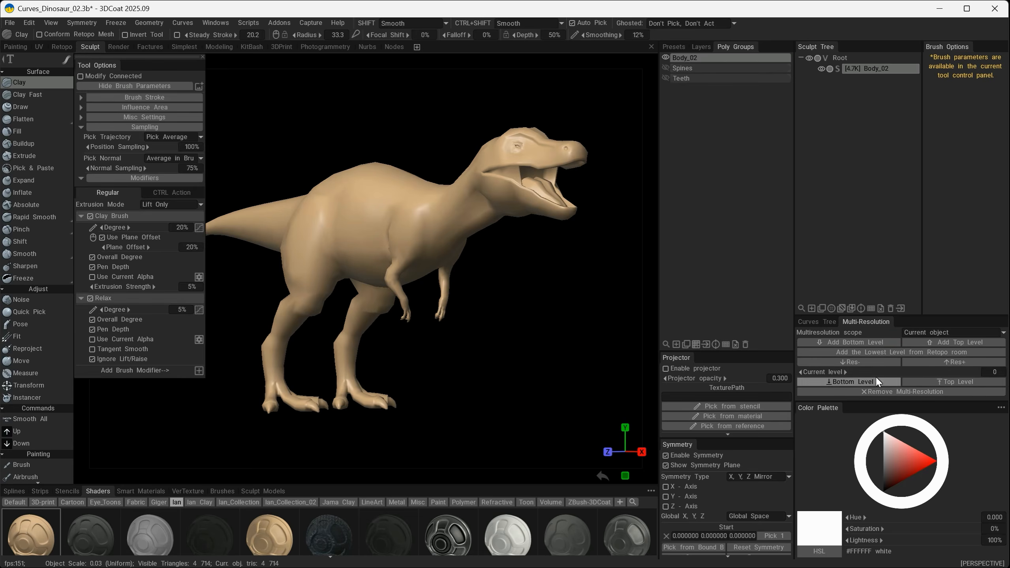
Add two higher multi-resolution levels to the Body_02 sculpt object, up to level 3.
left_click(202, 58)
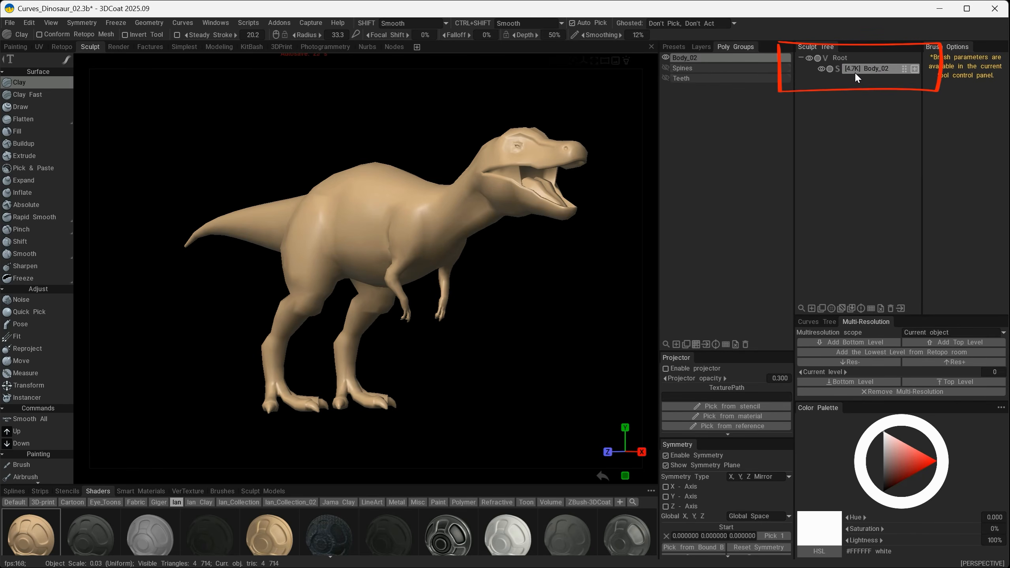
left_click(943, 341)
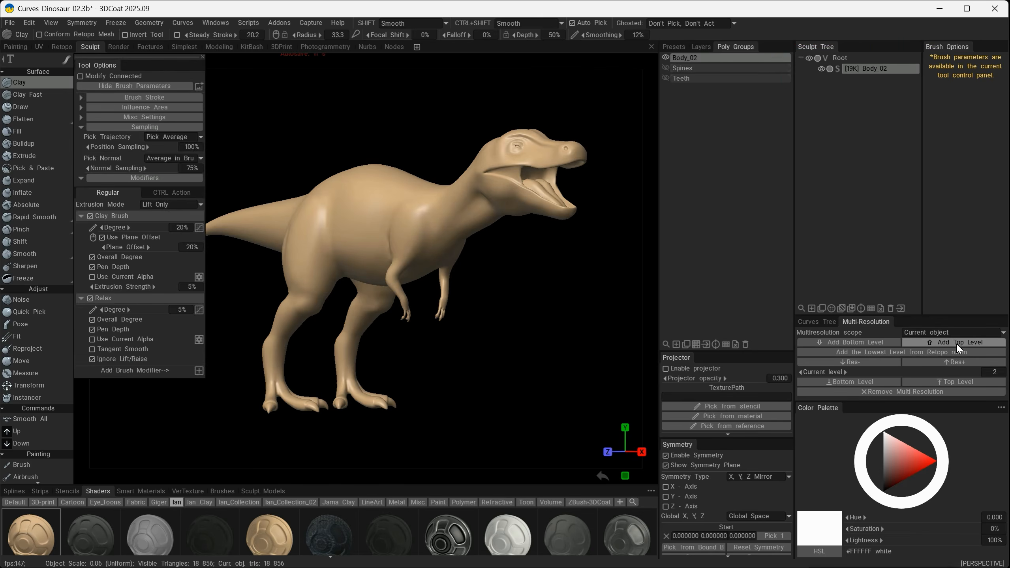
left_click_drag(503, 320, 508, 243, "alt")
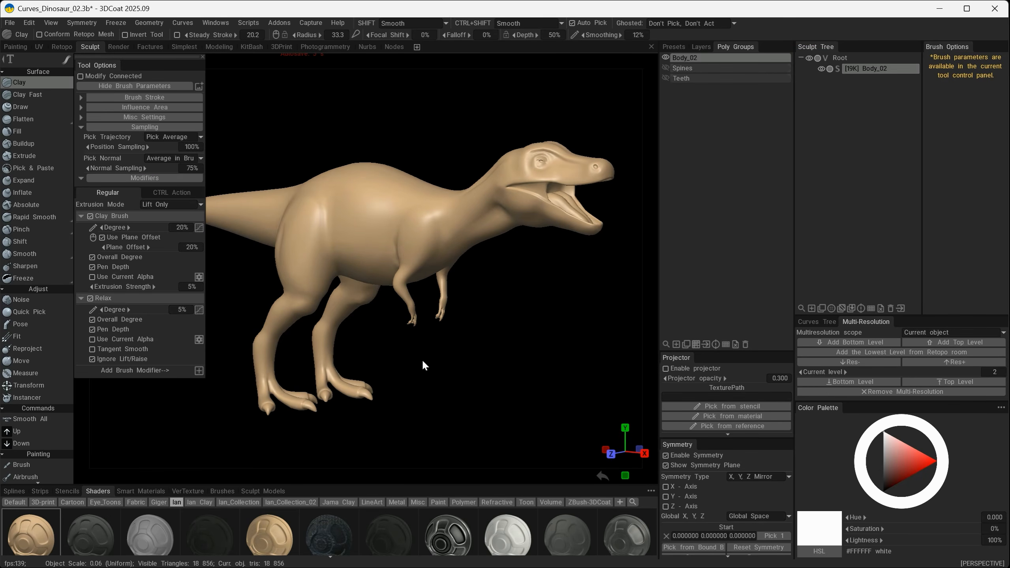
mouse_move(361, 240)
left_mouse_down("alt")
mouse_move(499, 343)
mouse_move(520, 333)
mouse_move(497, 288)
mouse_move(444, 294)
mouse_move(445, 305)
mouse_move(605, 293)
mouse_move(551, 296)
mouse_move(468, 368)
mouse_move(511, 314)
left_mouse_up("alt")
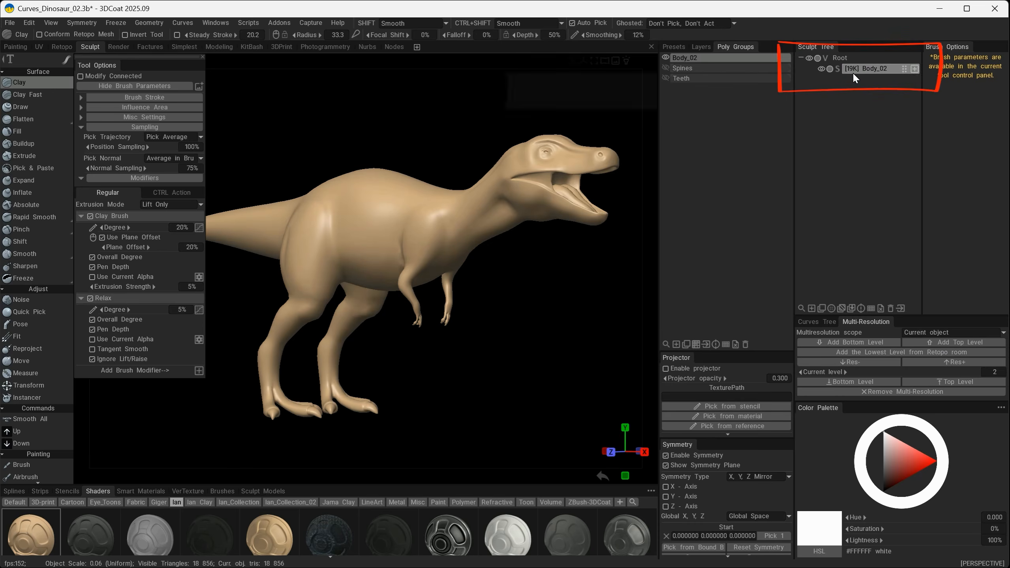
left_click(949, 342)
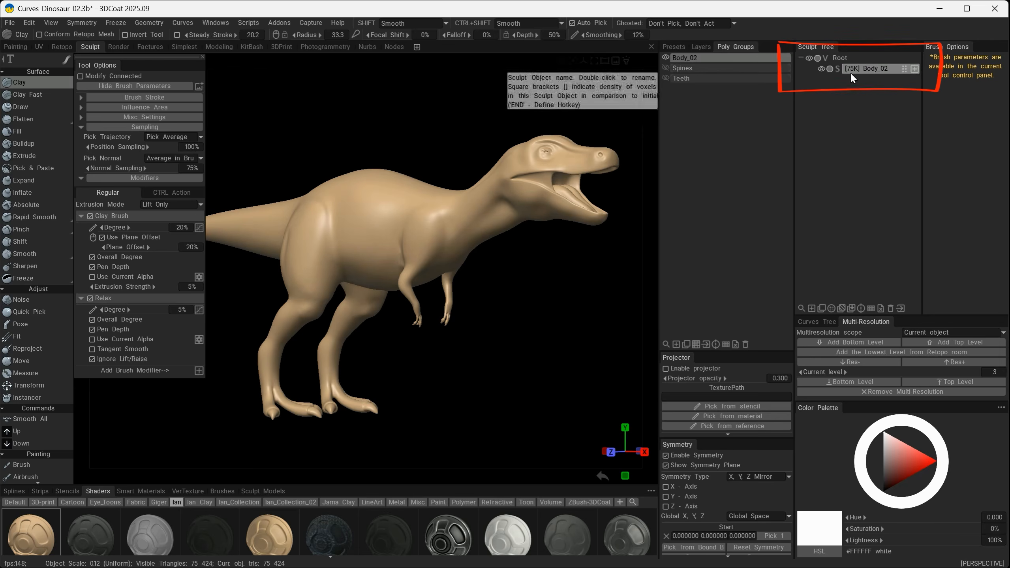
mouse_move(537, 266)
left_mouse_down()
mouse_move(616, 374)
mouse_move(474, 326)
left_mouse_up()
left_click_drag(395, 367, 390, 235, "alt")
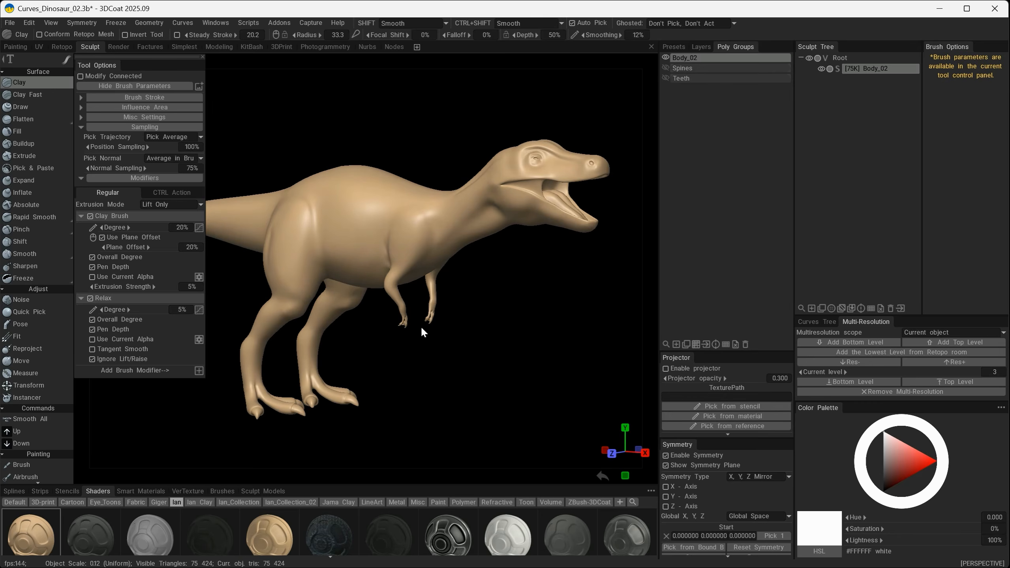
right_click_drag(441, 350, 522, 341, "alt")
left_click_drag(522, 343, 480, 380, "alt")
Turn on the wireframe display and compare the Body_02 mesh density across multi-resolution levels 1 to 3, ending on level 3.
key("w")
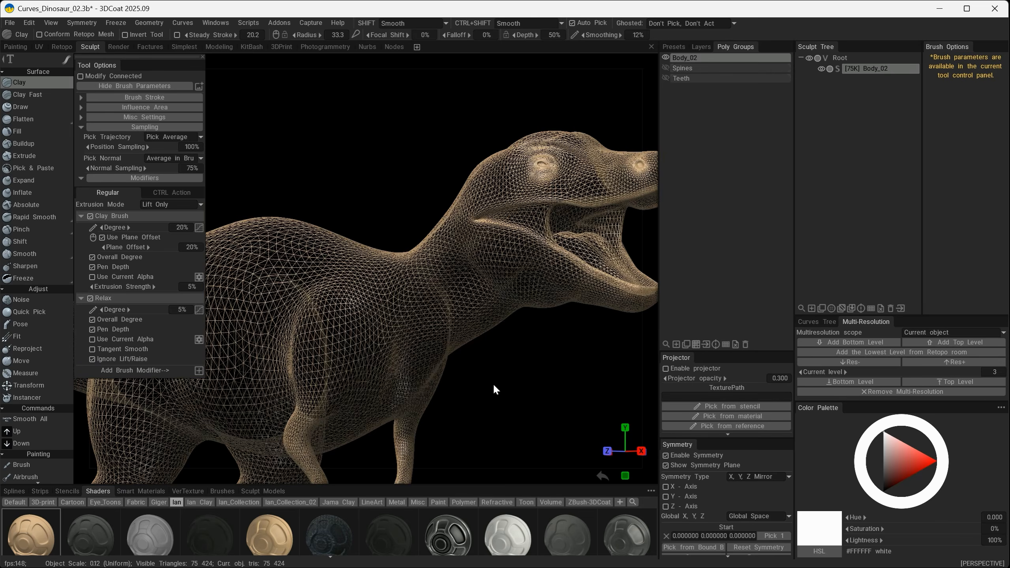
left_click_drag(496, 389, 494, 368, "alt")
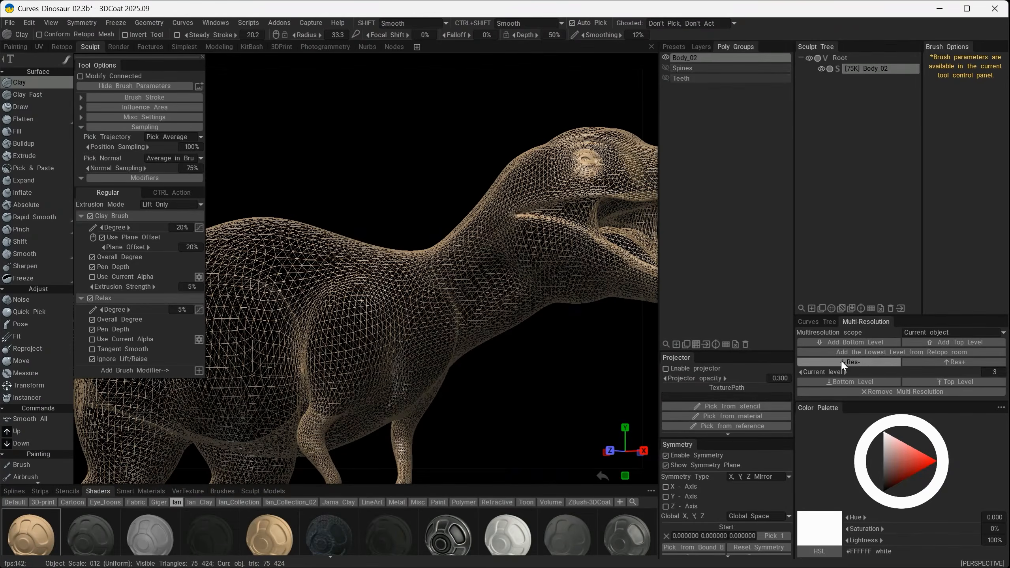
left_click(861, 362)
left_click(868, 362)
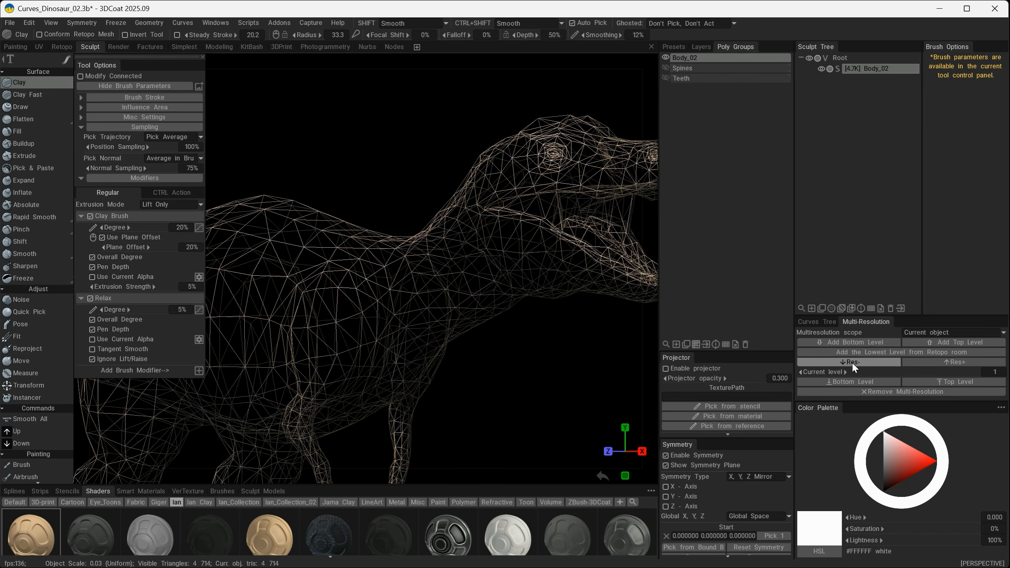
left_click(930, 360)
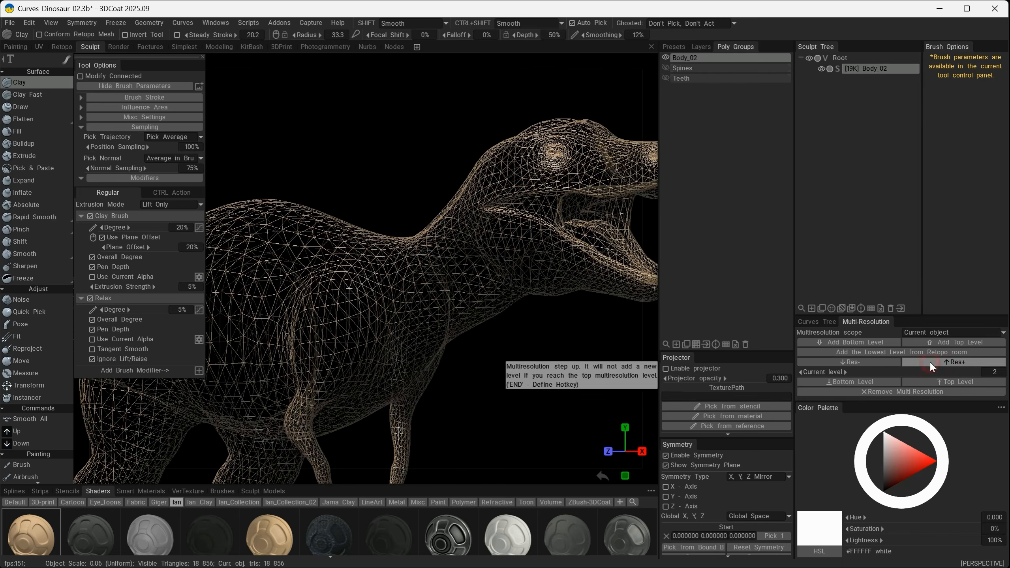
left_click(878, 362)
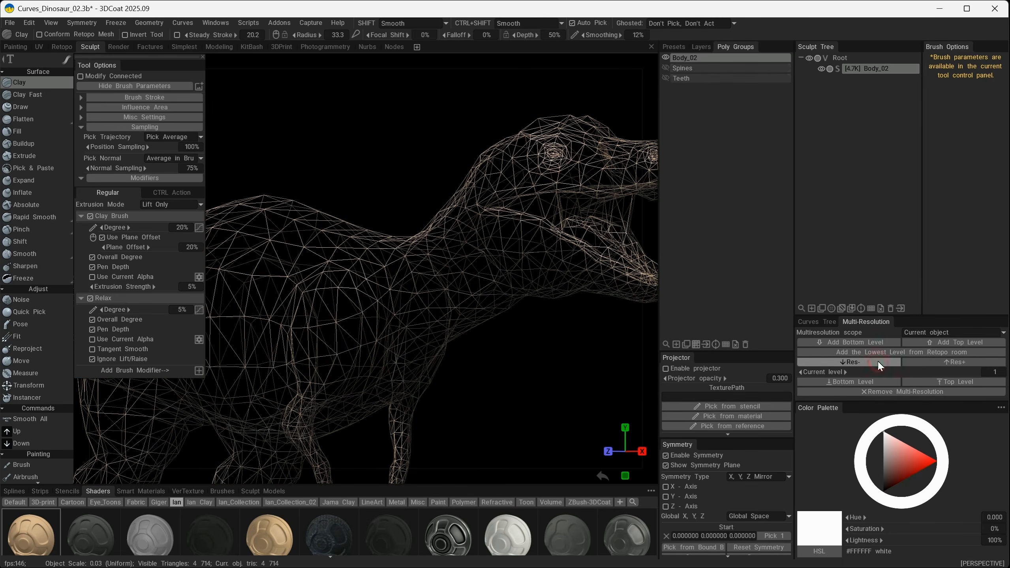
left_click(962, 361)
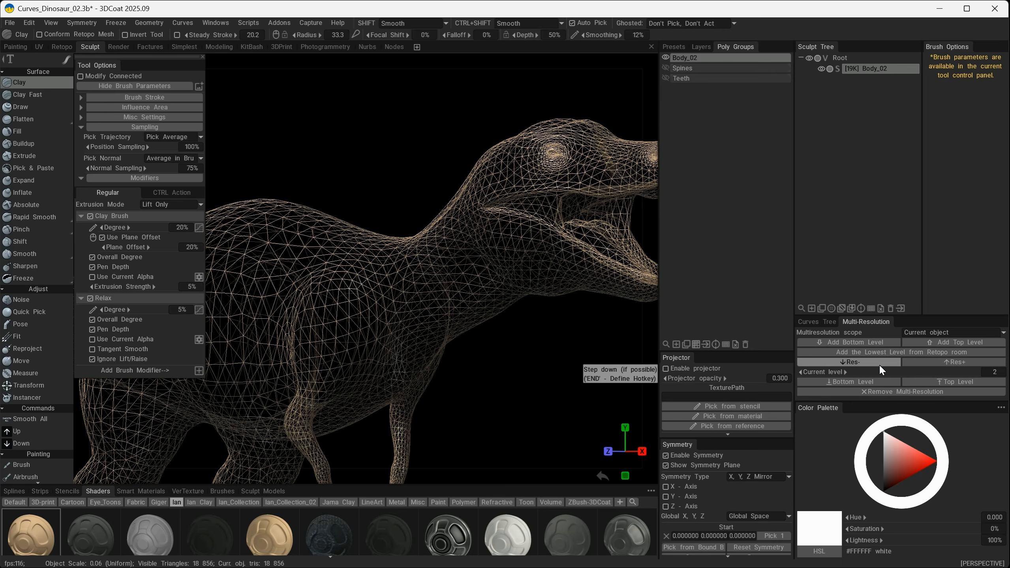
left_click(879, 364)
left_click(942, 360)
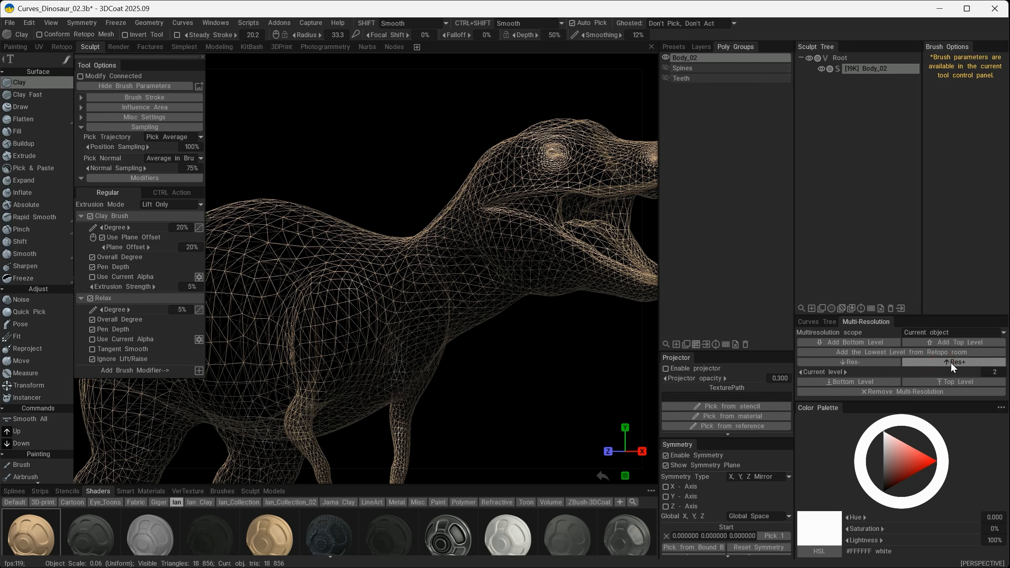
left_click(951, 362)
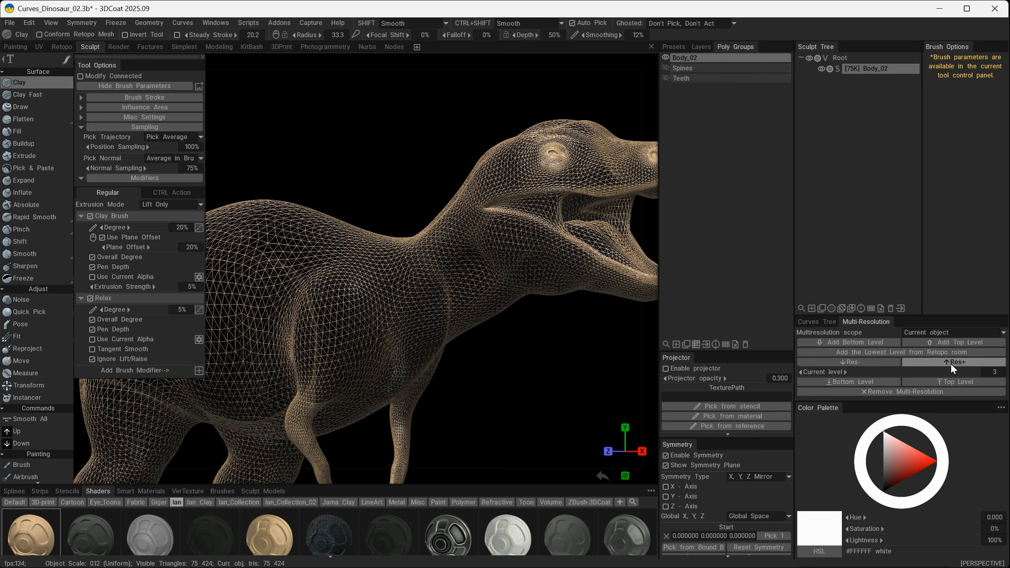
Add a fourth multi-resolution level on top of Body_02, and return to the shaded display without wireframe.
left_click(943, 342)
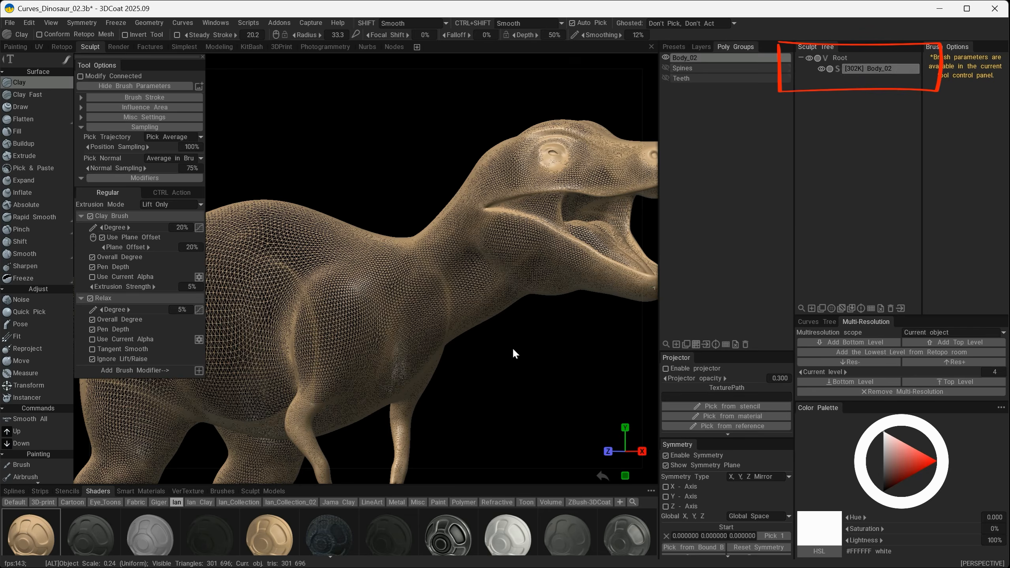
mouse_move(513, 347)
left_mouse_down("alt")
mouse_move(527, 397)
mouse_move(516, 375)
mouse_move(540, 352)
left_mouse_up("alt")
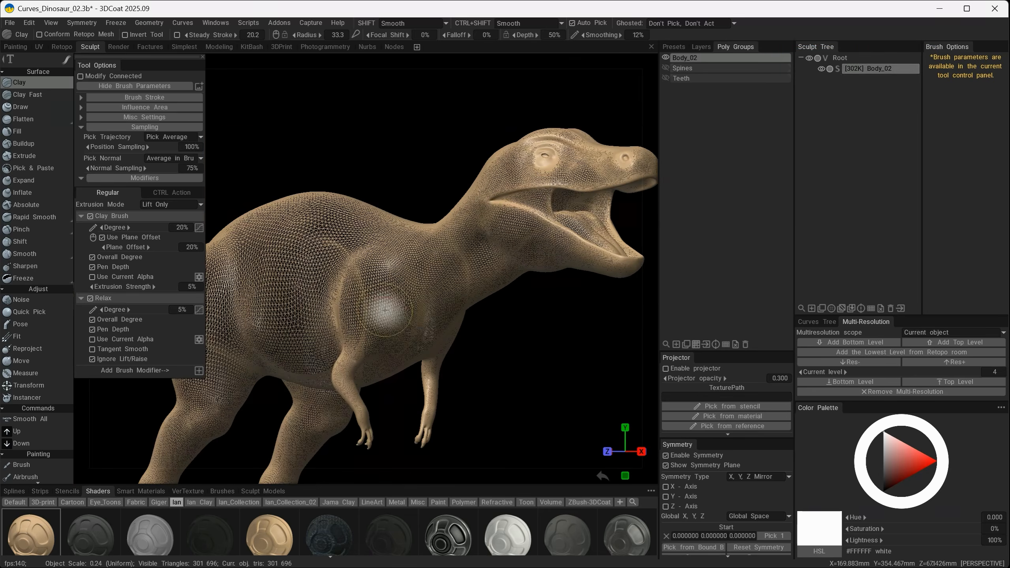
key("w")
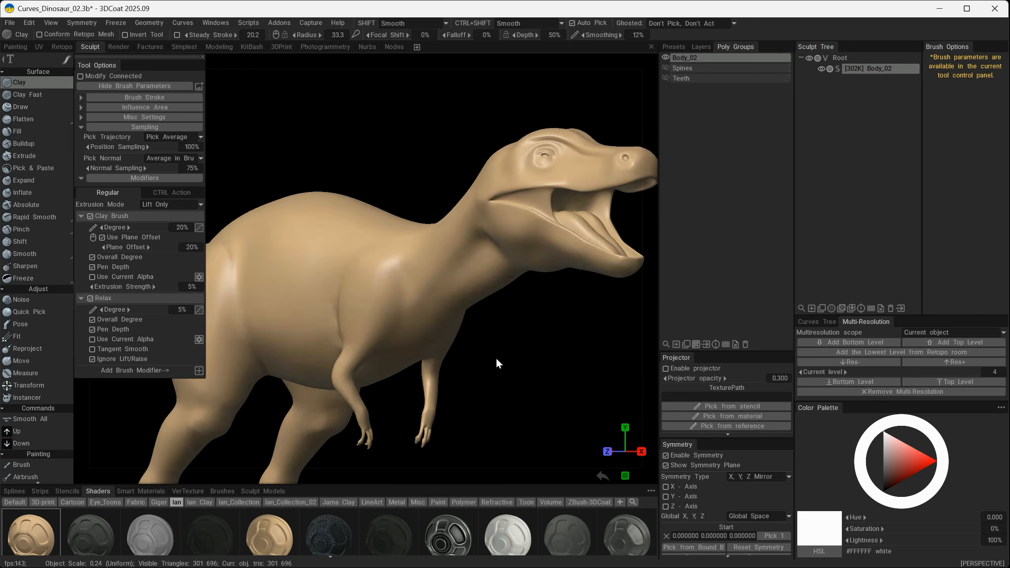
left_click_drag(520, 344, 479, 353, "alt")
middle_click_drag(478, 350, 477, 354, "alt")
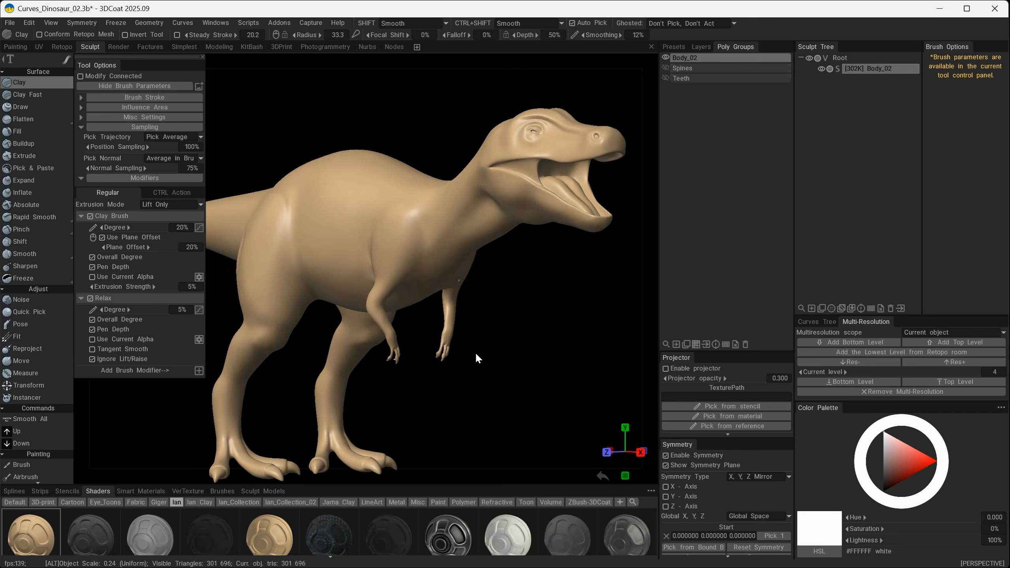
mouse_move(297, 275)
left_mouse_down("alt")
mouse_move(374, 330)
mouse_move(375, 264)
mouse_move(269, 249)
mouse_move(283, 262)
mouse_move(283, 250)
left_mouse_up("alt")
left_click_drag(283, 250, 283, 252, "alt")
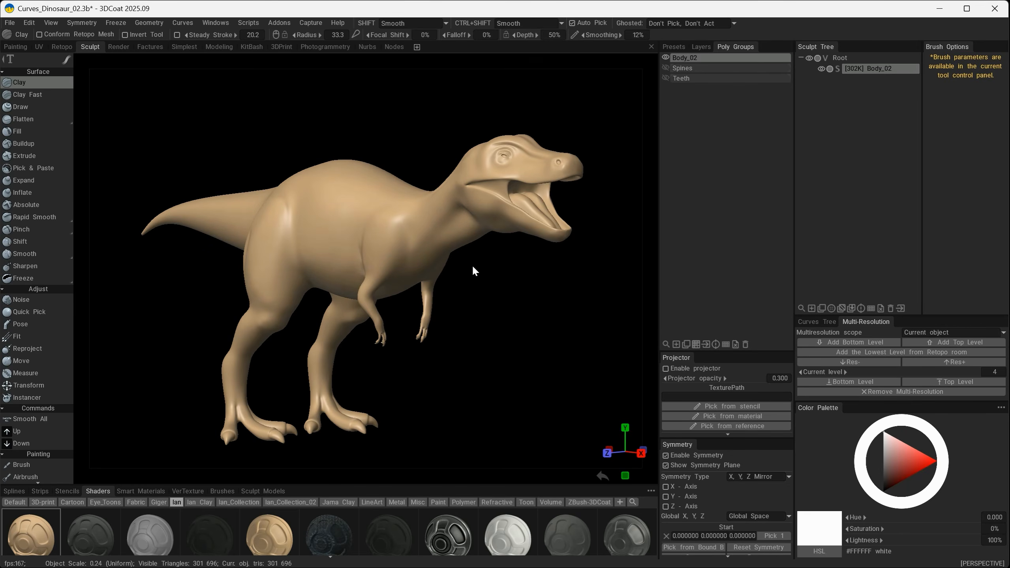
Switch to the Modeling workspace and set the retopo mesh opacity to 0% over the sculpt mesh.
left_click(217, 48)
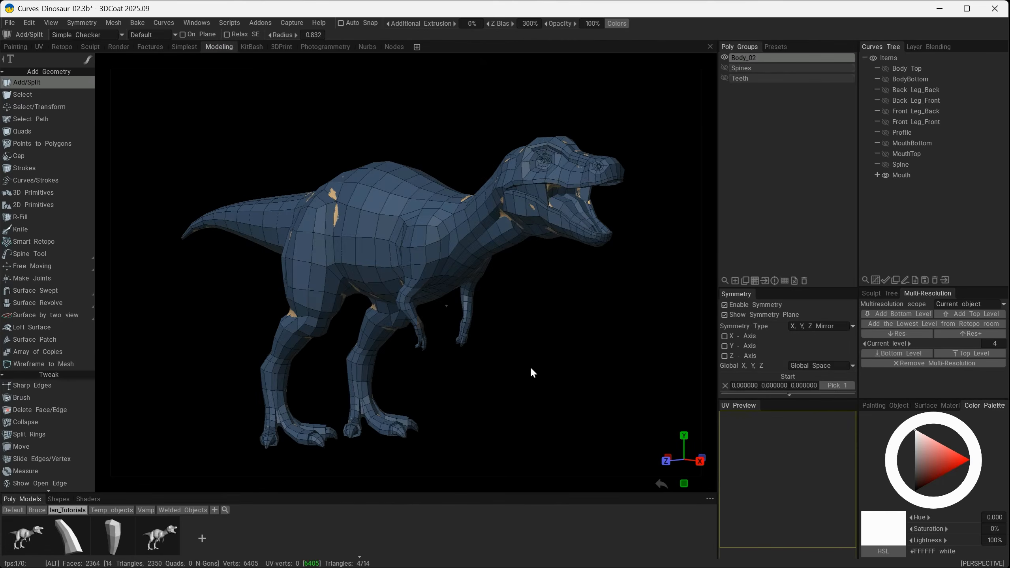
left_click_drag(530, 366, 308, 229)
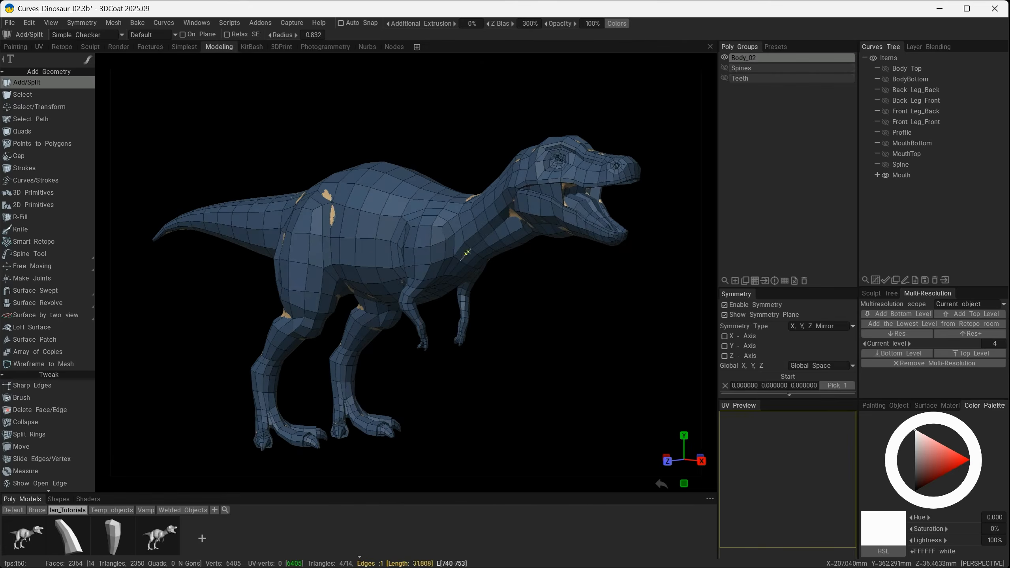
mouse_move(527, 345)
left_mouse_down("alt")
mouse_move(499, 371)
mouse_move(517, 322)
mouse_move(557, 374)
mouse_move(589, 354)
mouse_move(493, 345)
mouse_move(525, 279)
left_mouse_up("alt")
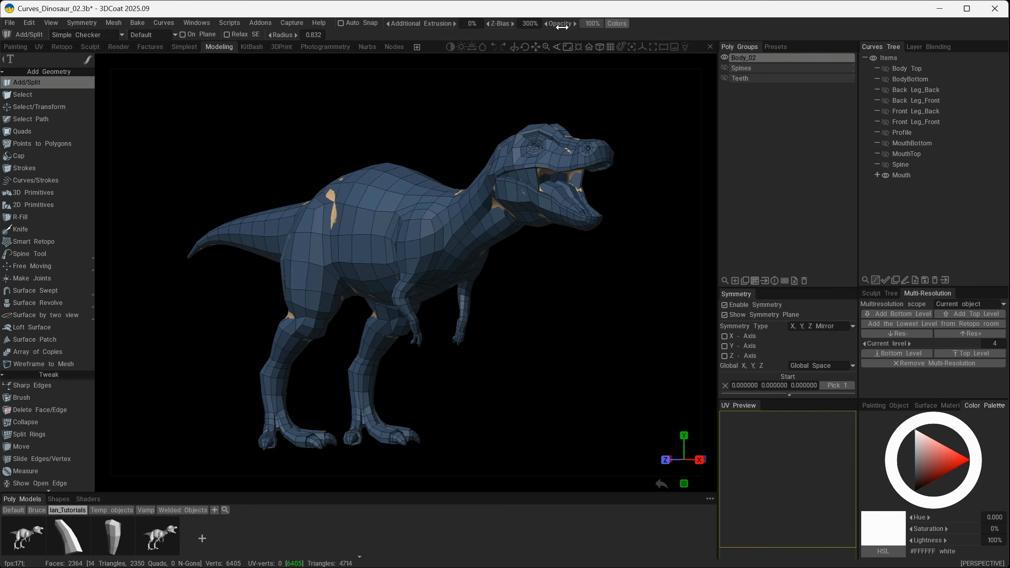
left_click_drag(563, 23, 468, 32)
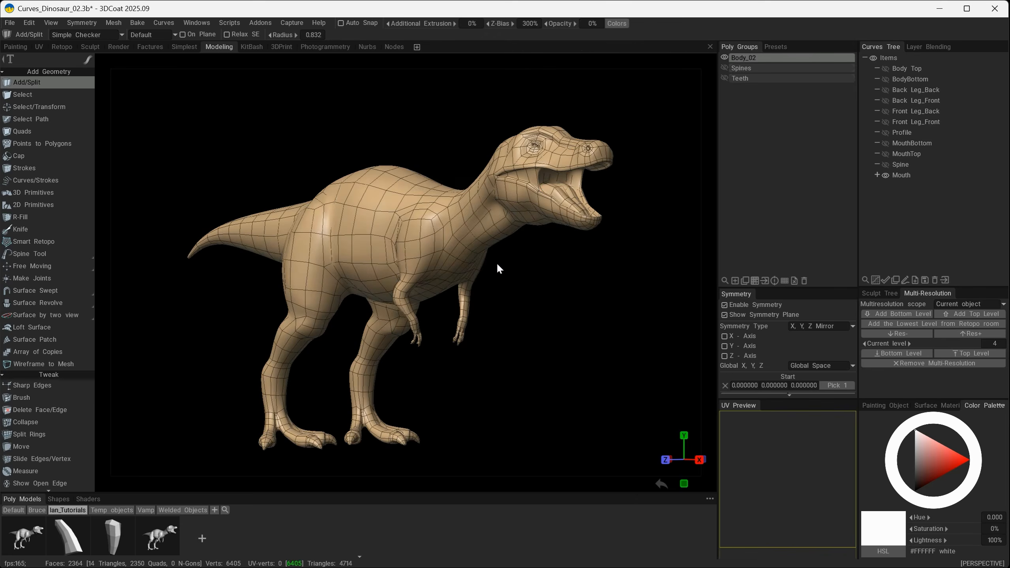
left_click_drag(498, 265, 543, 293)
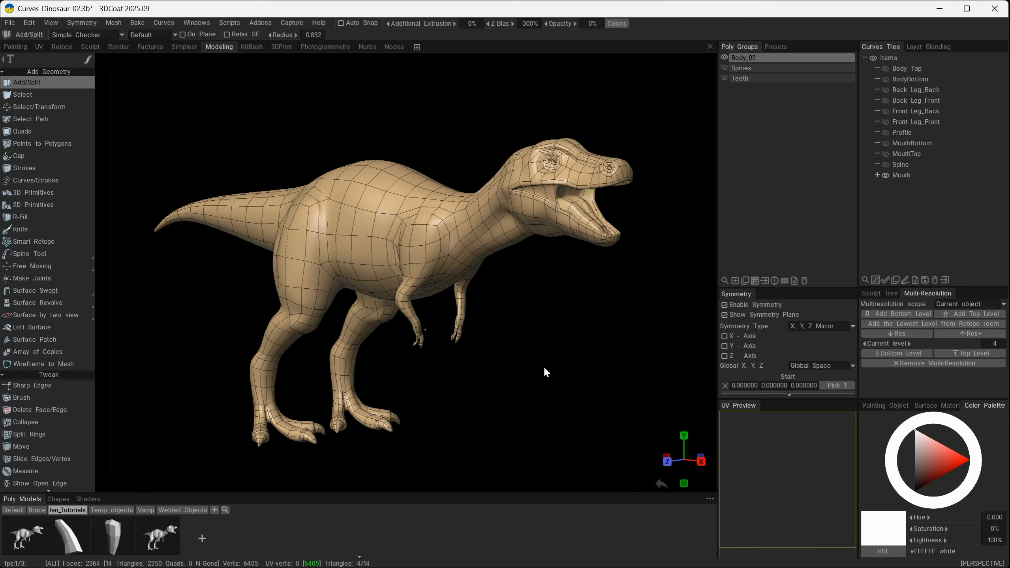
middle_click_drag(545, 368, 545, 367, "alt")
left_click_drag(546, 367, 538, 357, "alt")
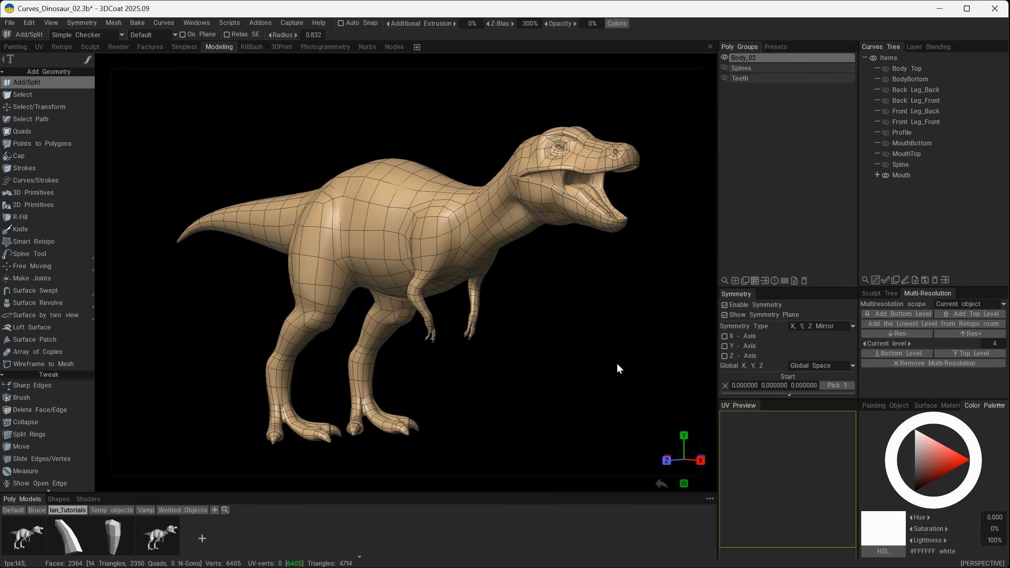
Compare the sculpt mesh with the retopo cage by stepping down to level 0 and back up to level 3.
left_click(899, 333)
left_click(902, 332)
left_click(903, 333)
left_click(903, 333)
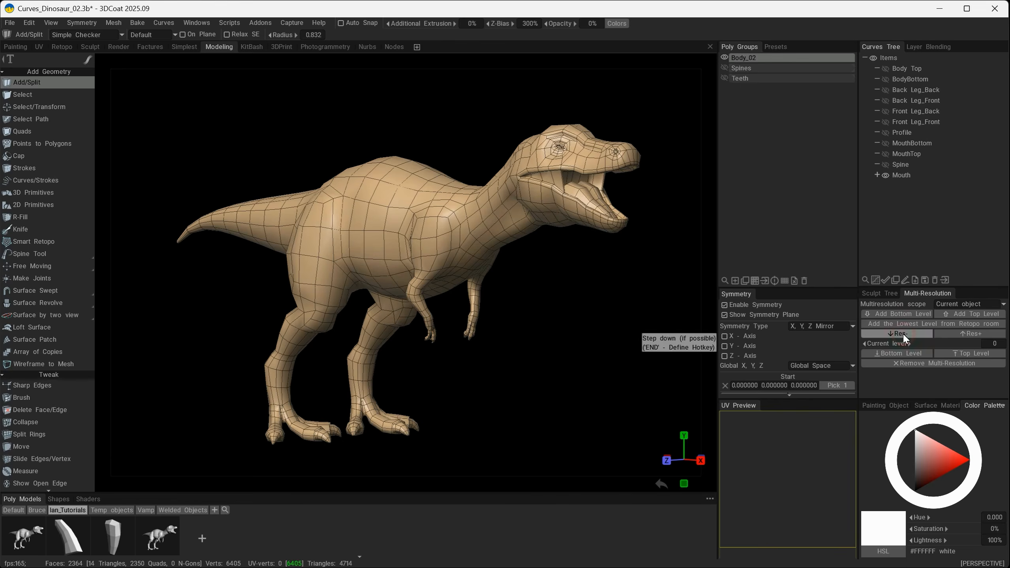
mouse_move(529, 270)
left_mouse_down("alt")
mouse_move(567, 296)
mouse_move(520, 271)
mouse_move(528, 283)
left_mouse_up("alt")
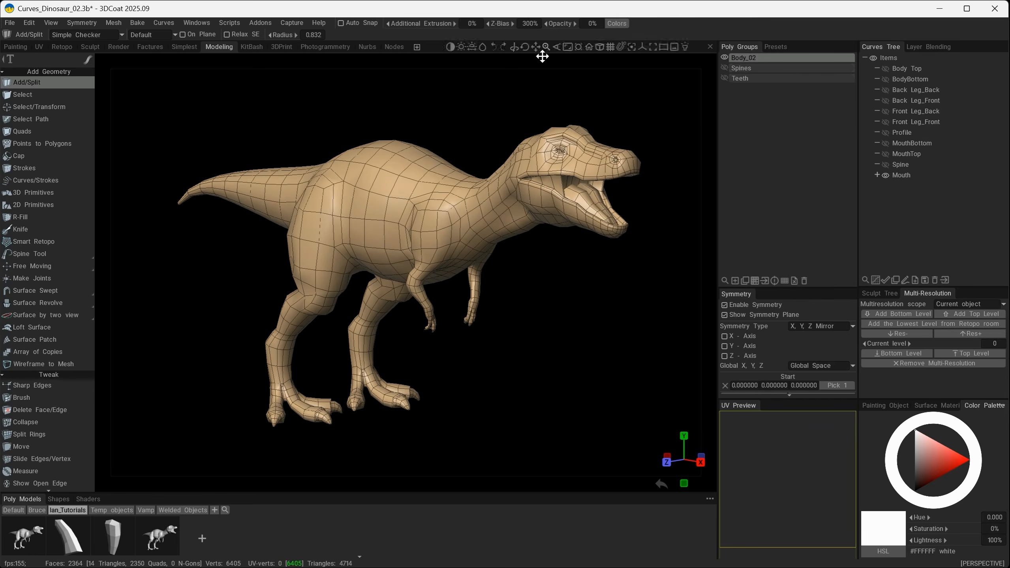
mouse_move(524, 45)
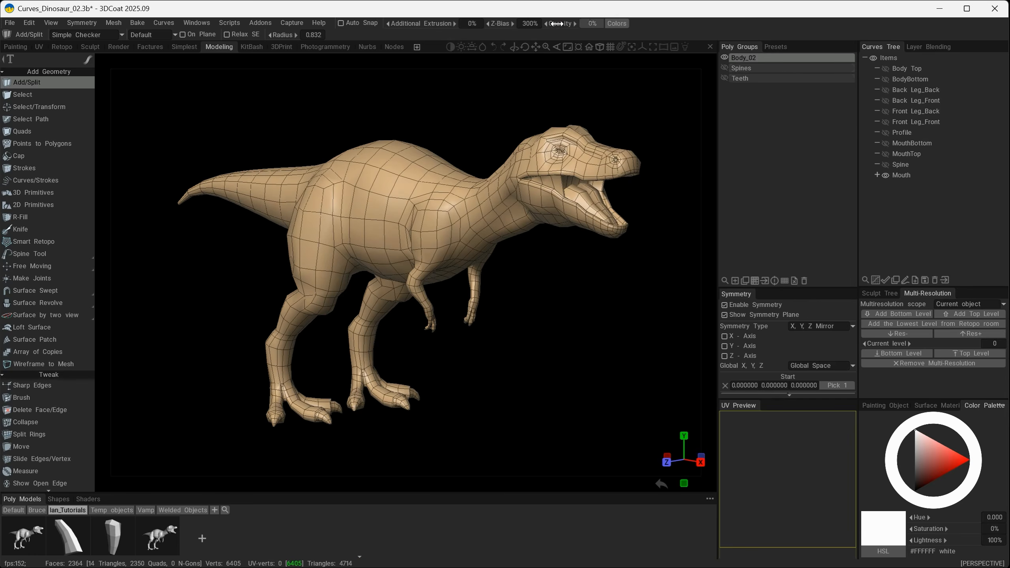
left_click_drag(561, 23, 555, 23)
left_click(963, 333)
left_click(963, 333)
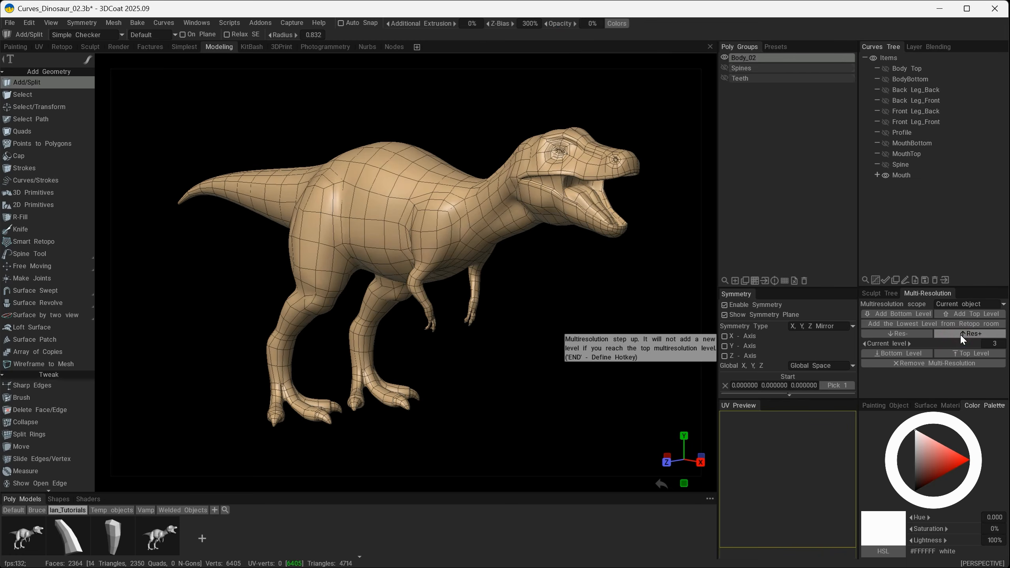
mouse_move(526, 308)
left_mouse_down("alt")
mouse_move(536, 286)
mouse_move(520, 338)
mouse_move(597, 333)
mouse_move(521, 293)
mouse_move(541, 299)
left_mouse_up("alt")
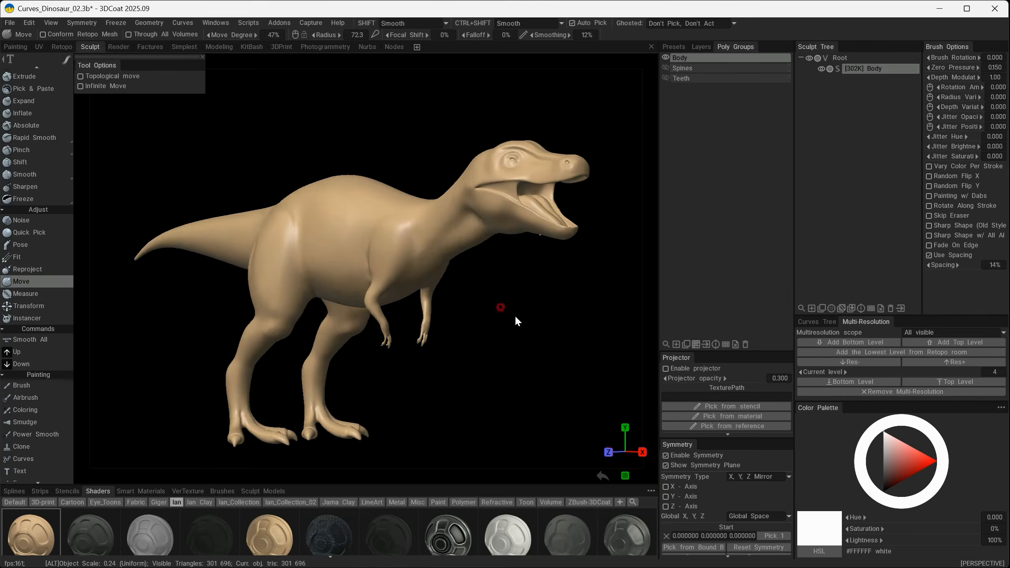
Enable Conform Retopo Mesh for the Move brush in the Sculpt workspace.
mouse_move(517, 321)
left_mouse_down("alt")
mouse_move(564, 314)
mouse_move(494, 354)
mouse_move(492, 318)
mouse_move(512, 316)
mouse_move(438, 279)
left_mouse_up("alt")
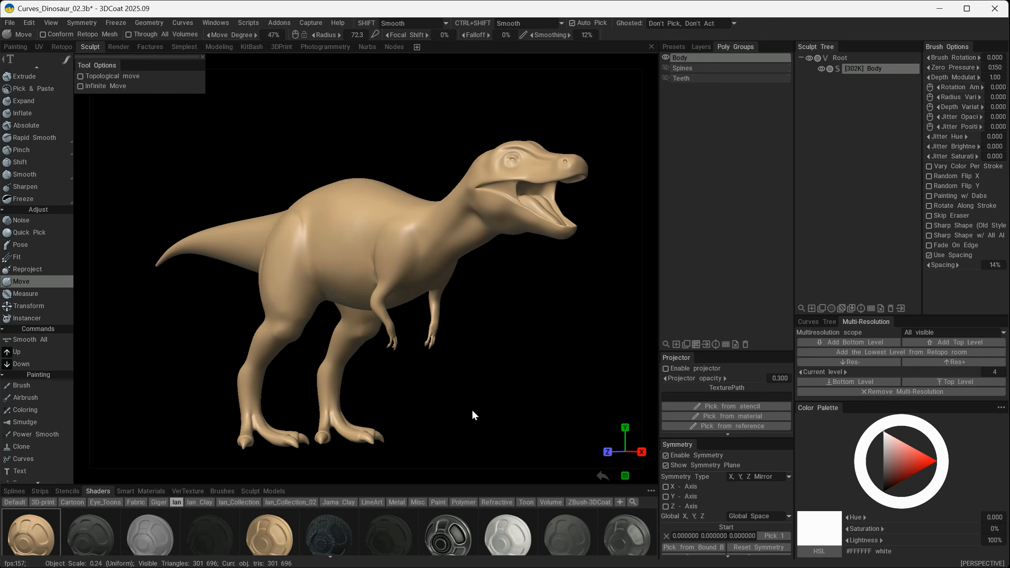
left_click(43, 35)
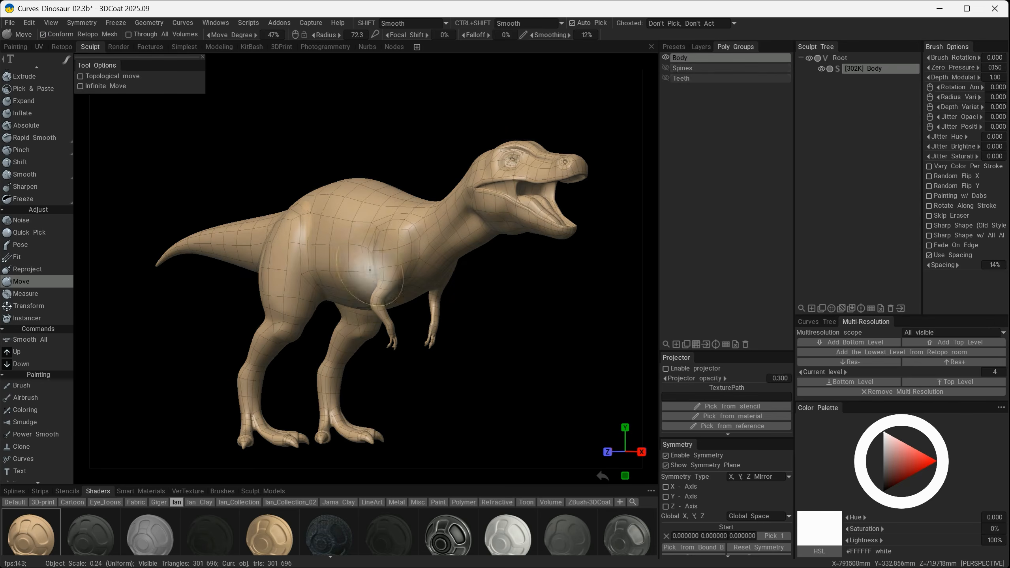
left_click_drag(352, 266, 430, 326, "alt")
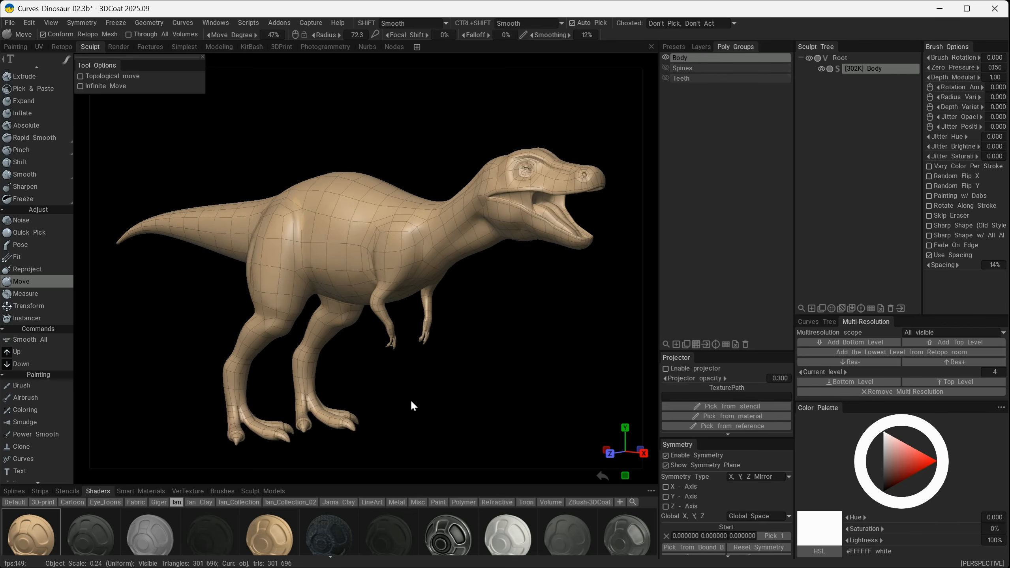
scroll(357, 258, "up", 2)
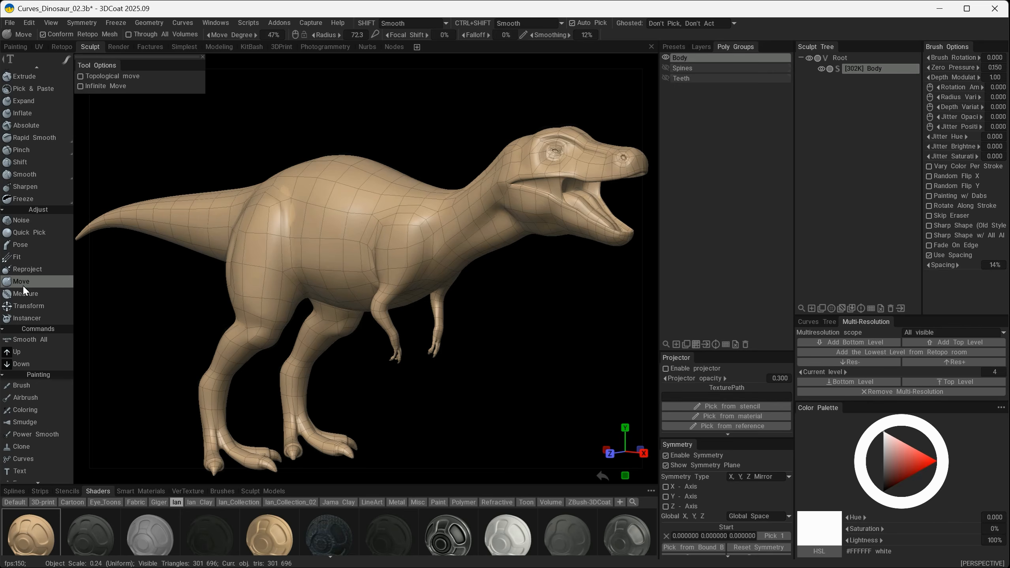
scroll(25, 258, "down", 1)
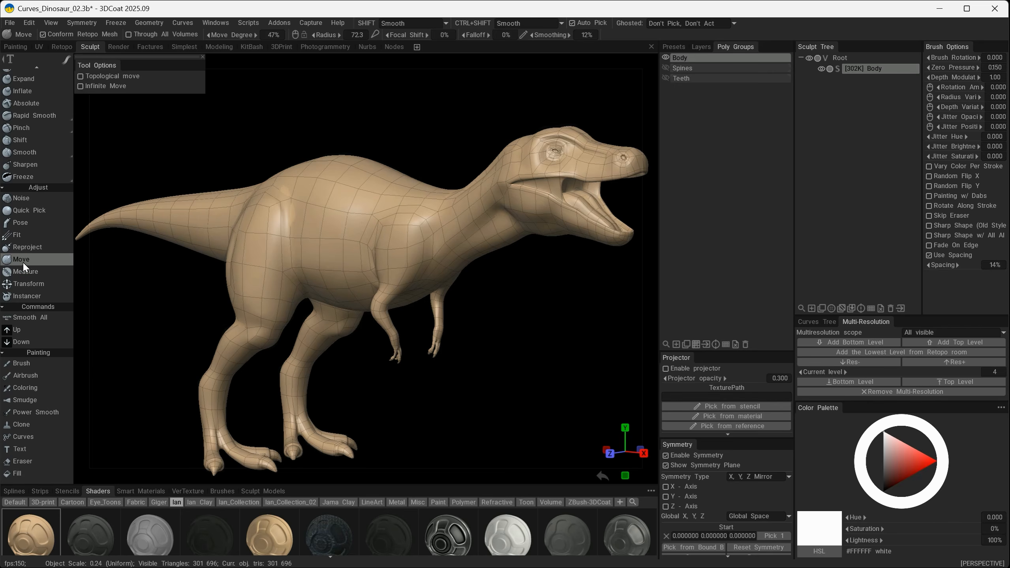
Pull the dinosaur's back above the hips upward into a tall rounded hump with the Move brush.
middle_click_drag(329, 171, 336, 212)
left_click_drag(336, 213, 310, 137)
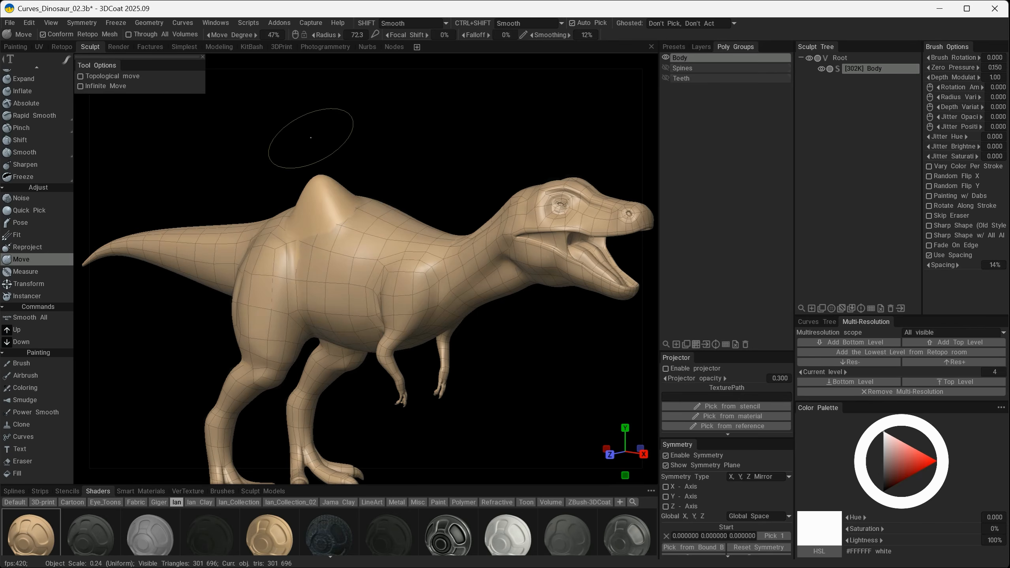
right_click_drag(329, 247, 365, 254, "alt")
mouse_move(259, 199)
left_mouse_down("alt")
mouse_move(415, 231)
mouse_move(267, 224)
mouse_move(271, 234)
left_mouse_up("alt")
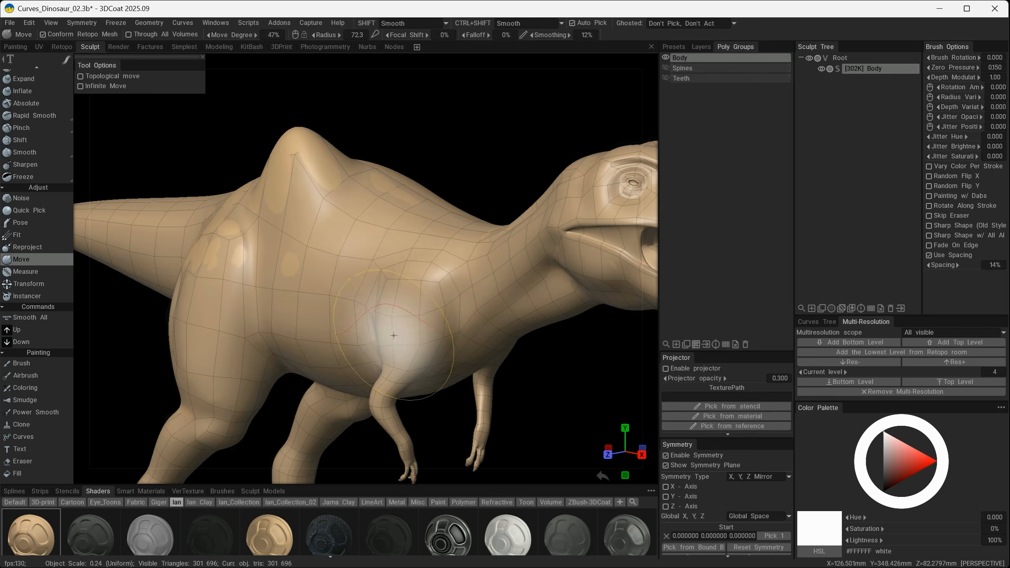
Switch to the Modeling workspace and inspect from several angles how the retopo cage follows the sculpted hump.
left_click(220, 46)
left_click_drag(158, 379, 392, 185, "alt")
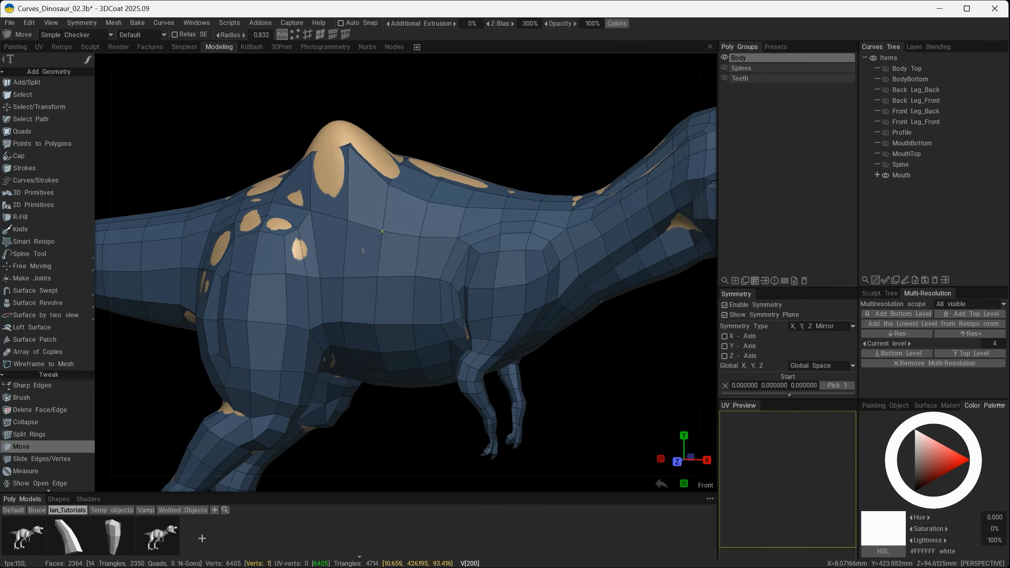
mouse_move(453, 325)
left_mouse_down("alt")
mouse_move(385, 345)
mouse_move(338, 343)
mouse_move(640, 342)
left_mouse_up("alt")
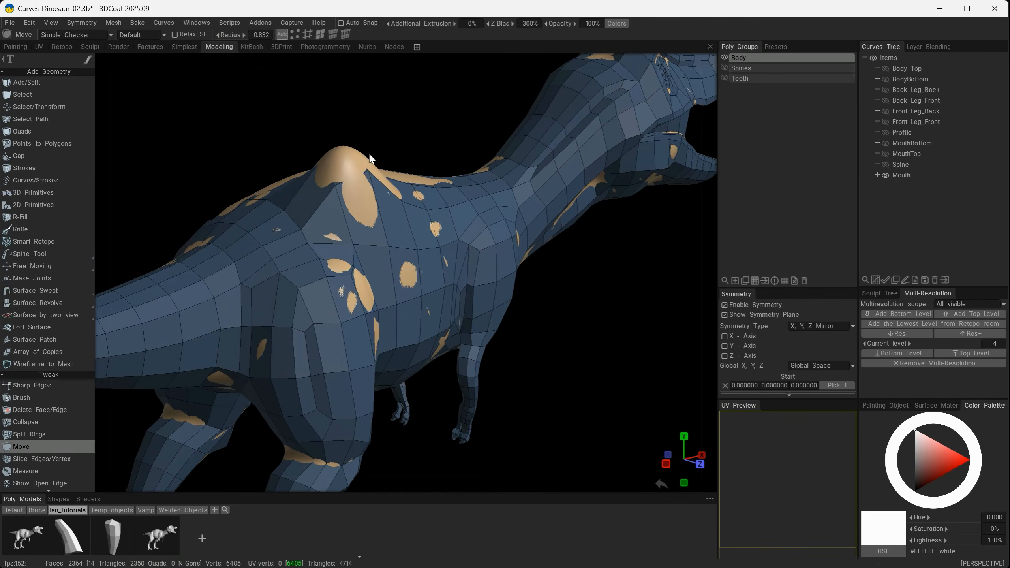
mouse_move(495, 296)
left_mouse_down("alt")
mouse_move(333, 276)
mouse_move(367, 249)
left_mouse_up("alt")
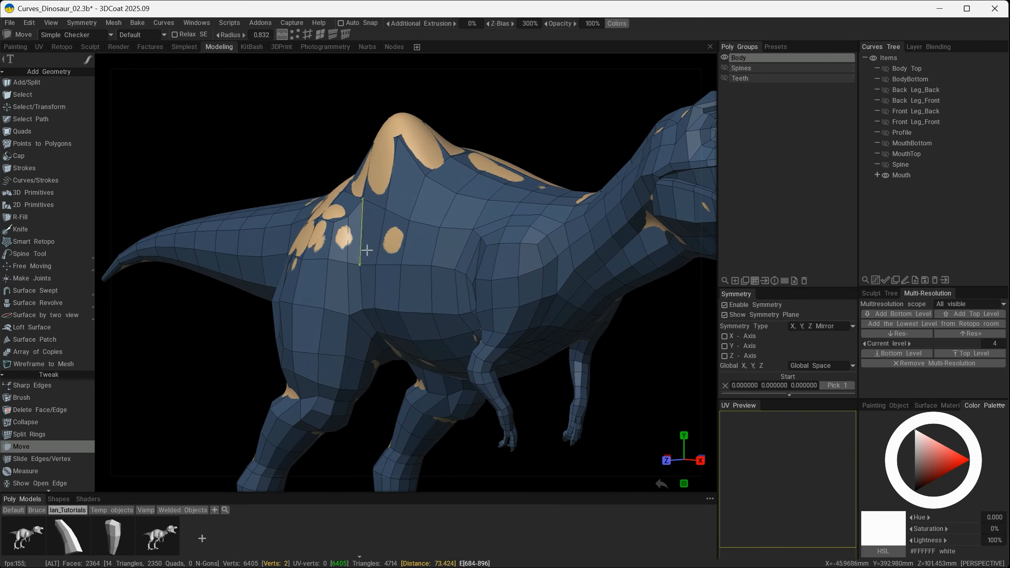
left_click_drag(514, 154, 464, 221, "alt")
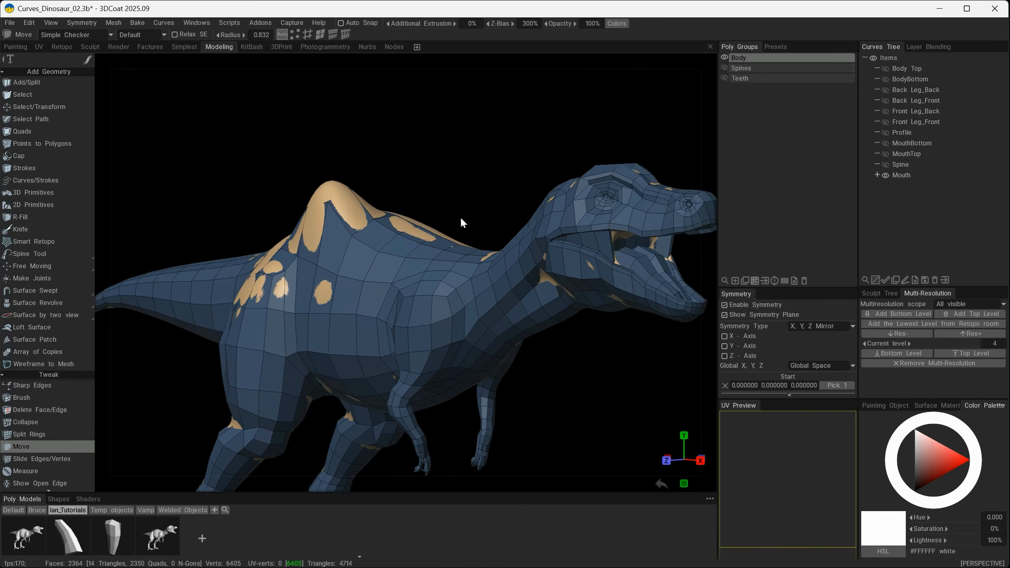